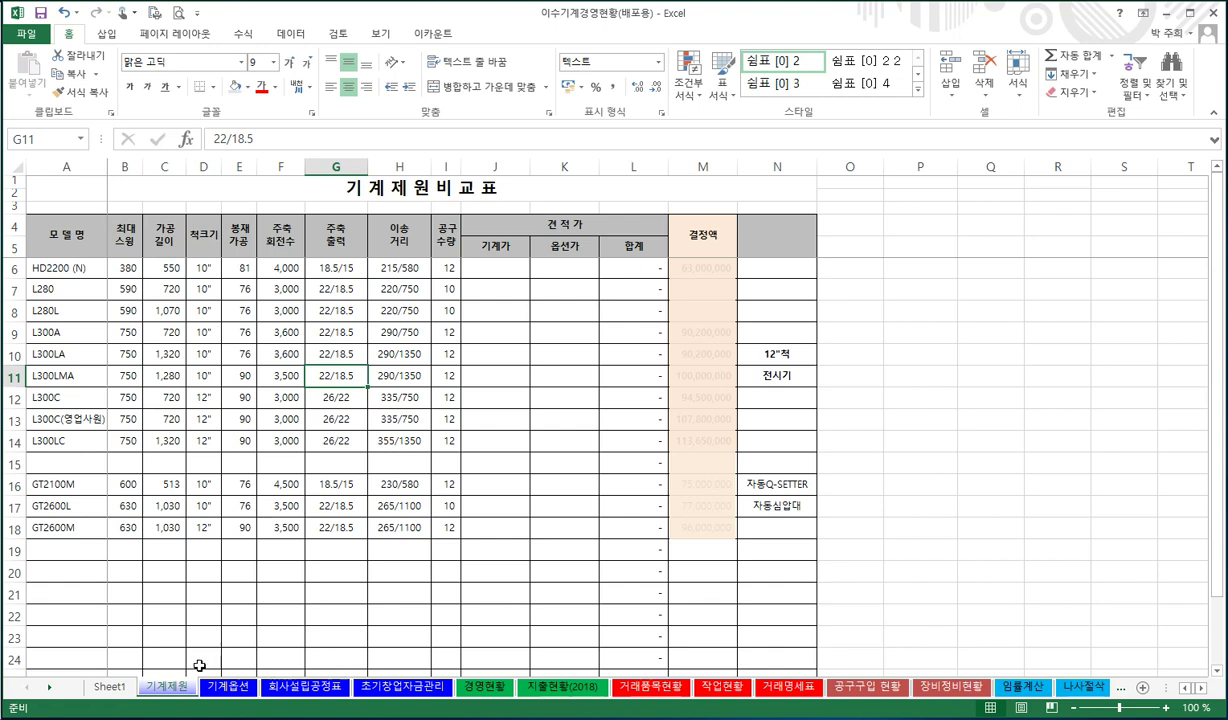
# Open the 기계옵션 sheet and highlight the whole Q-SETTER row in the option list
pyautogui.click(228, 688)
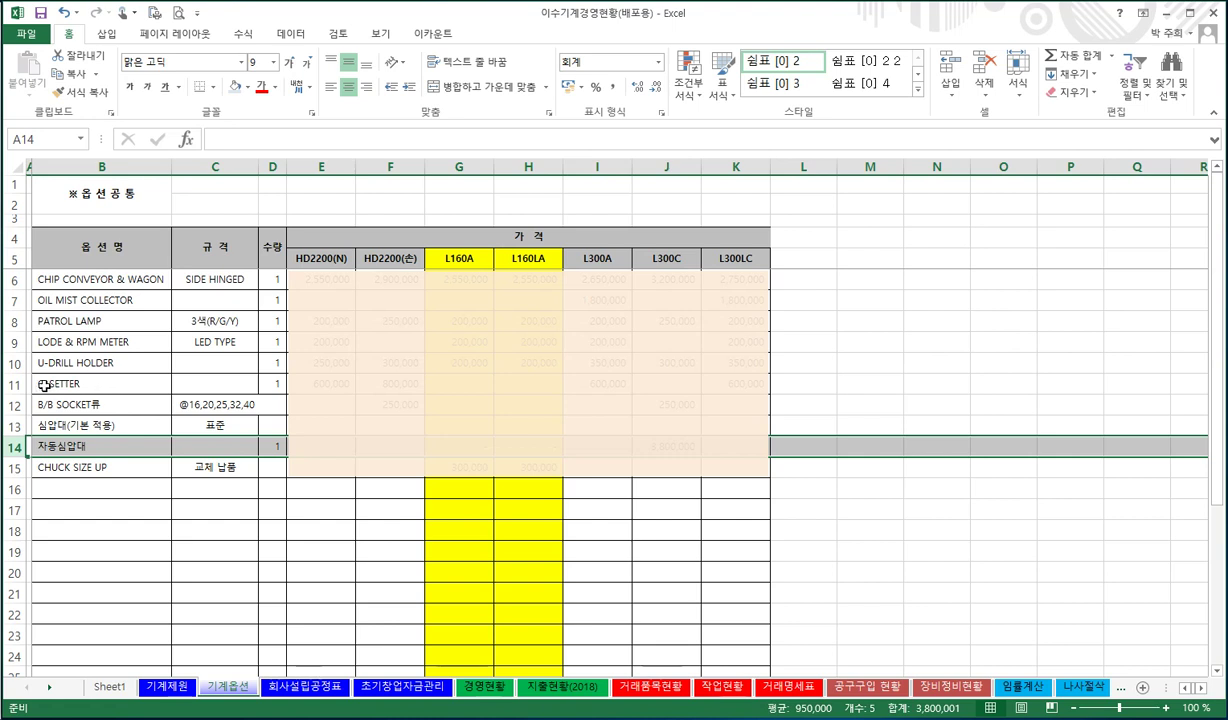
pyautogui.click(14, 383)
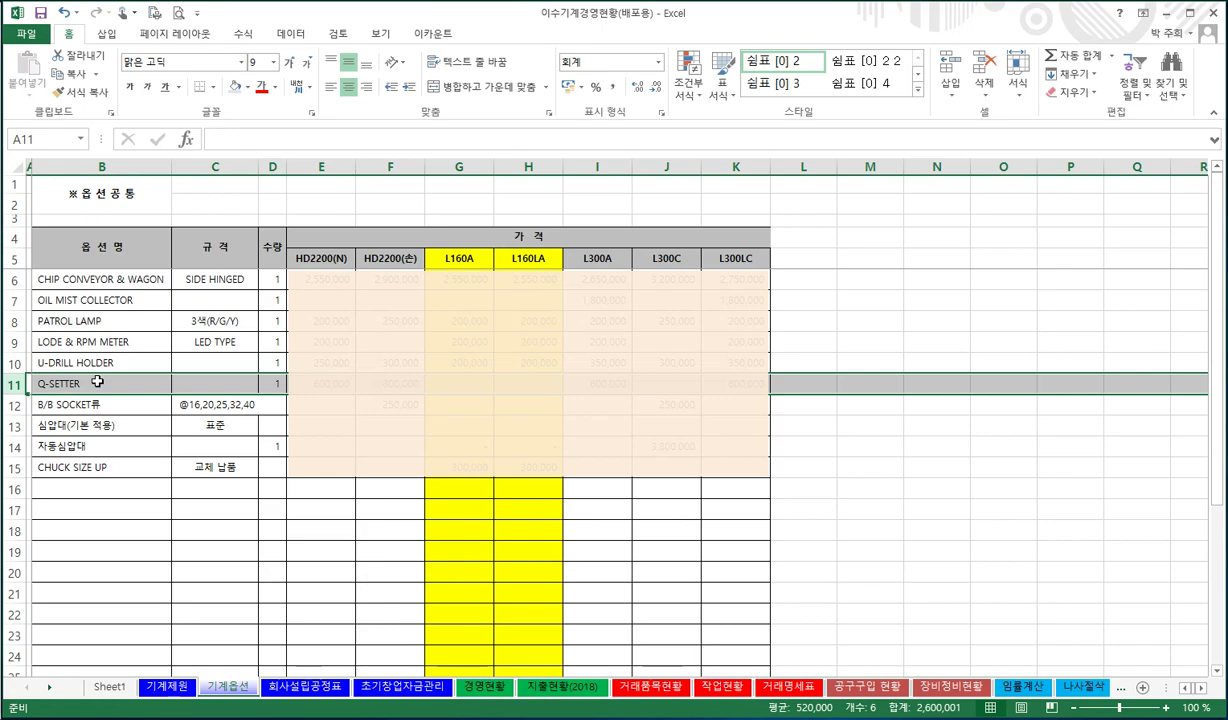
# Review the 회사설립공정표 sheet's schedule from 공장계약 to 작업대 제작, selecting the 세콤설치 item
pyautogui.click(312, 688)
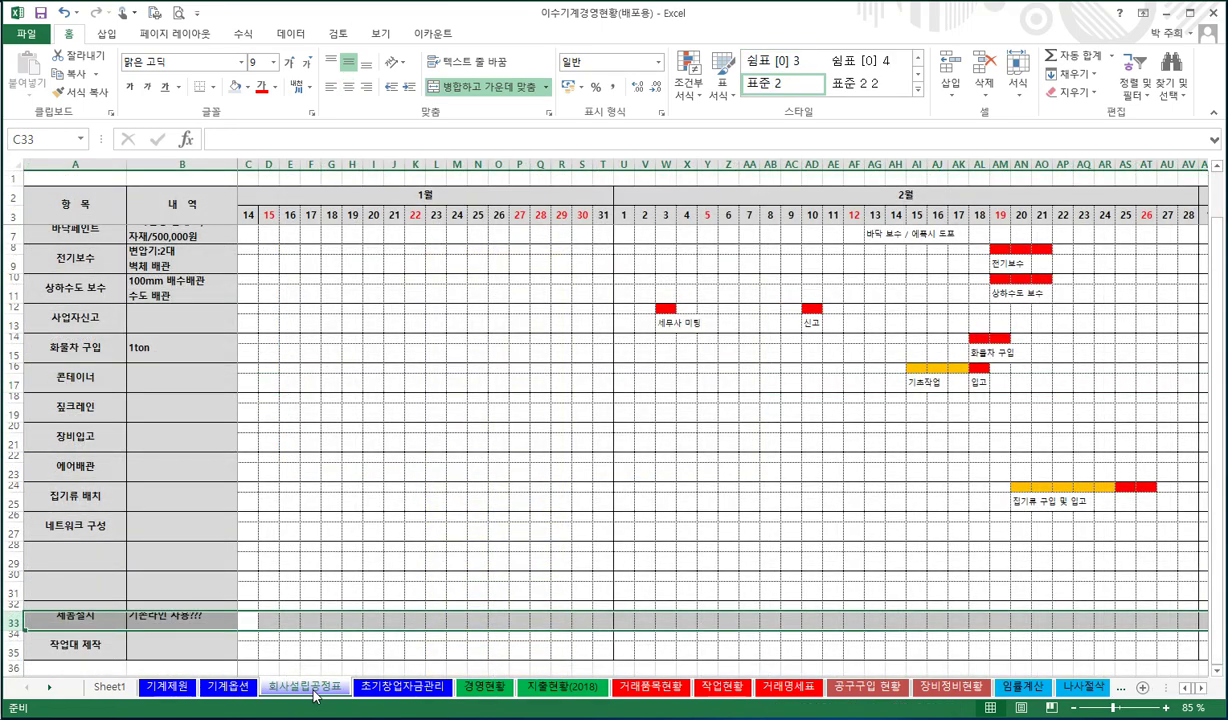
pyautogui.scroll(1, 298, 573)
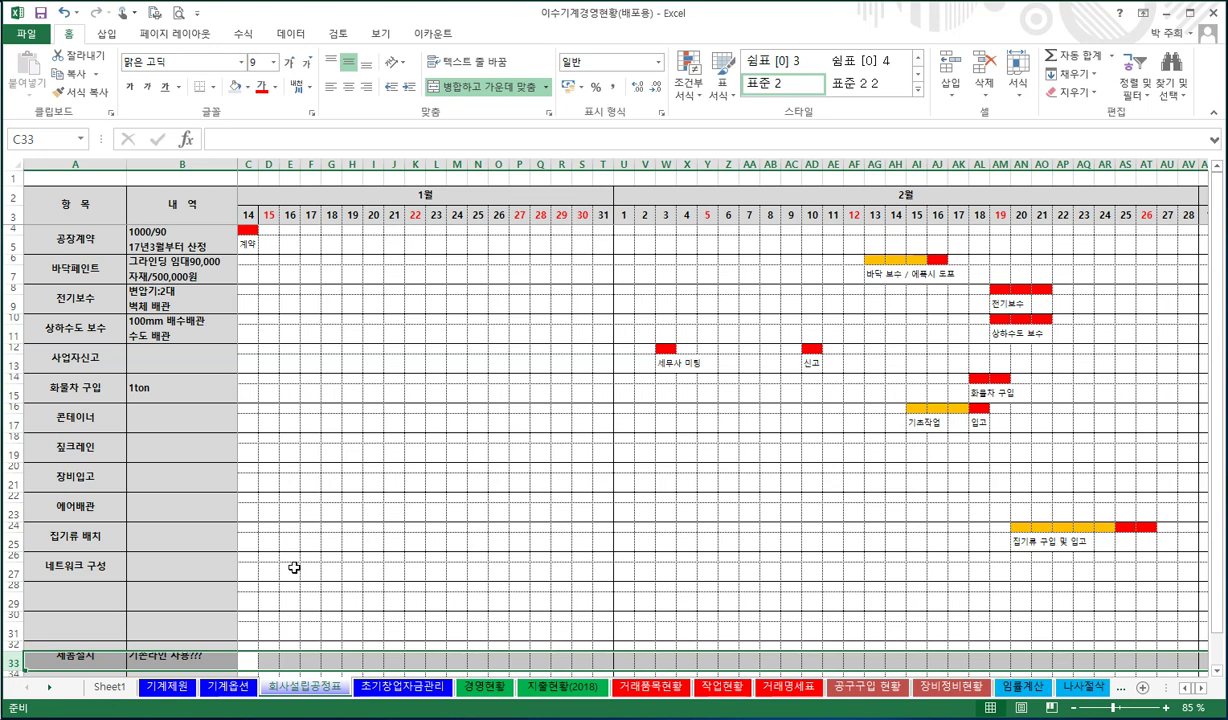
pyautogui.scroll(-4, 295, 570)
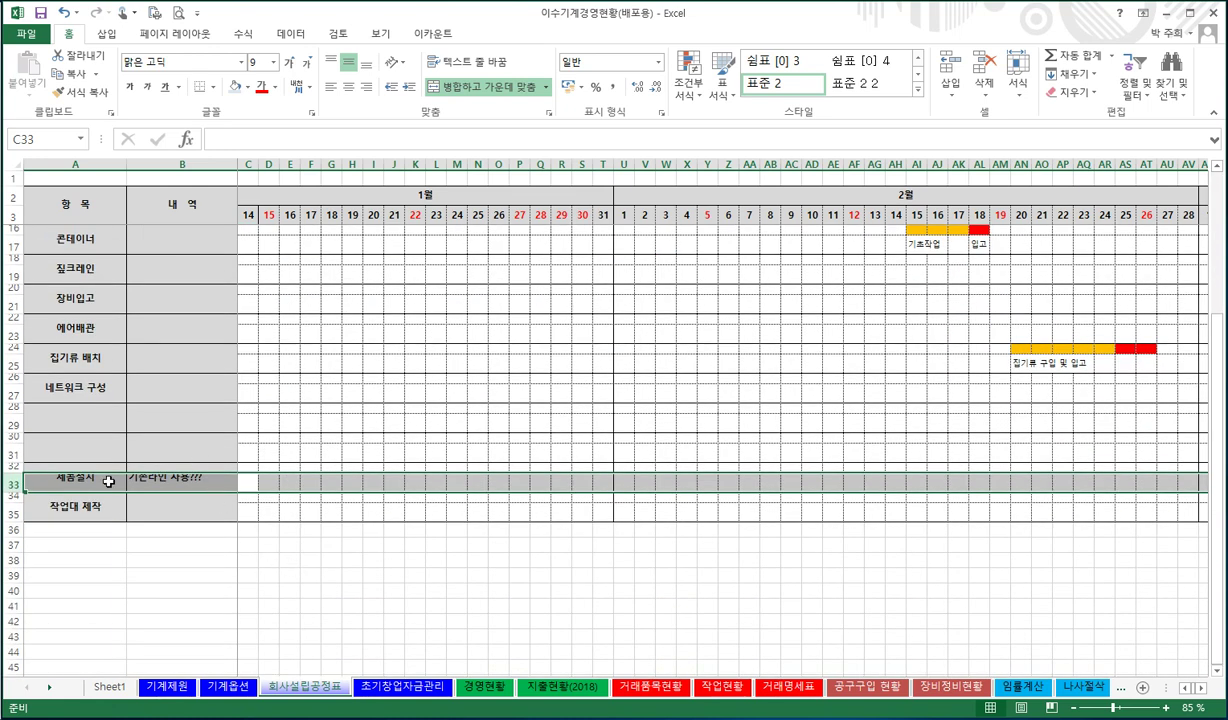
pyautogui.click(78, 469)
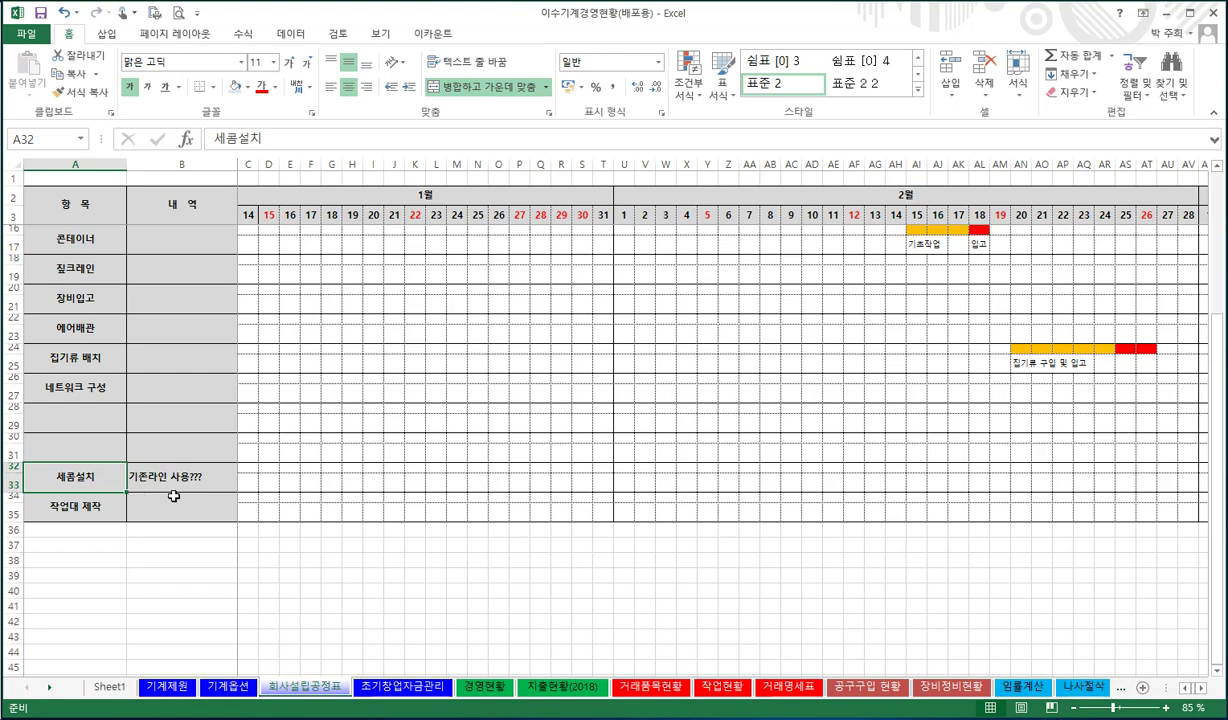
pyautogui.scroll(4, 172, 494)
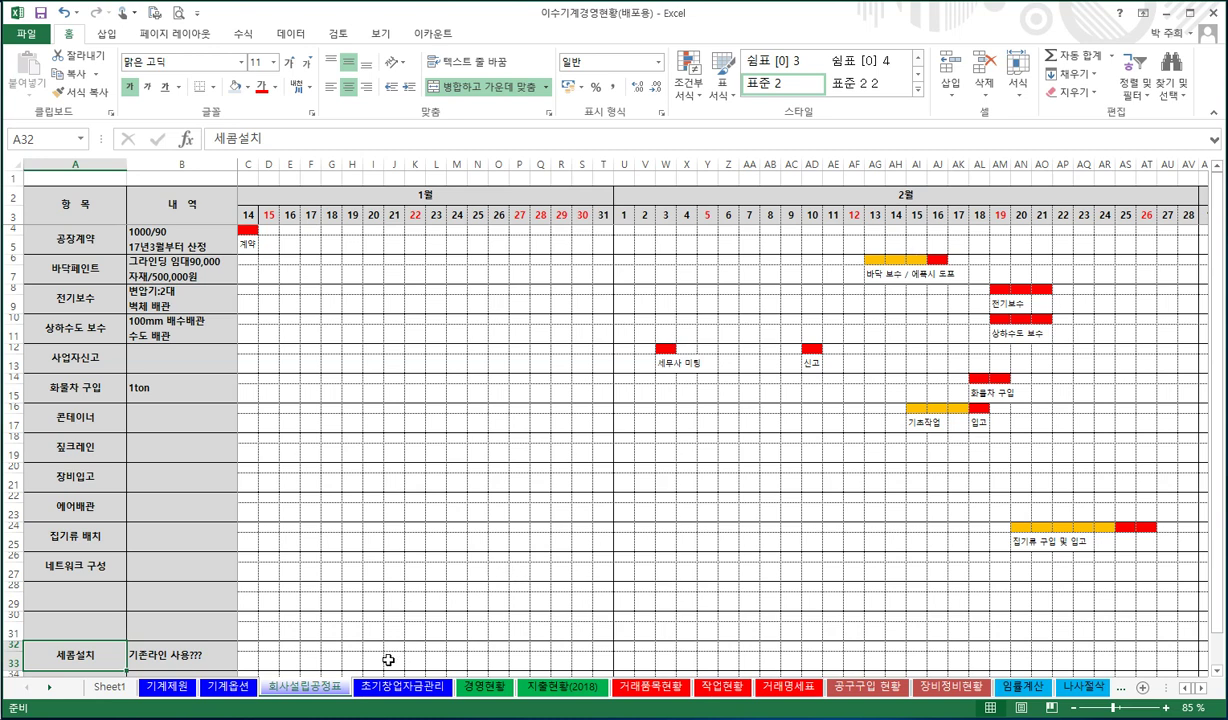
# Examine the 초기창업자금관리 sheet's income rows and its expense items for machines, factory and office, including 회의탁자
pyautogui.click(404, 688)
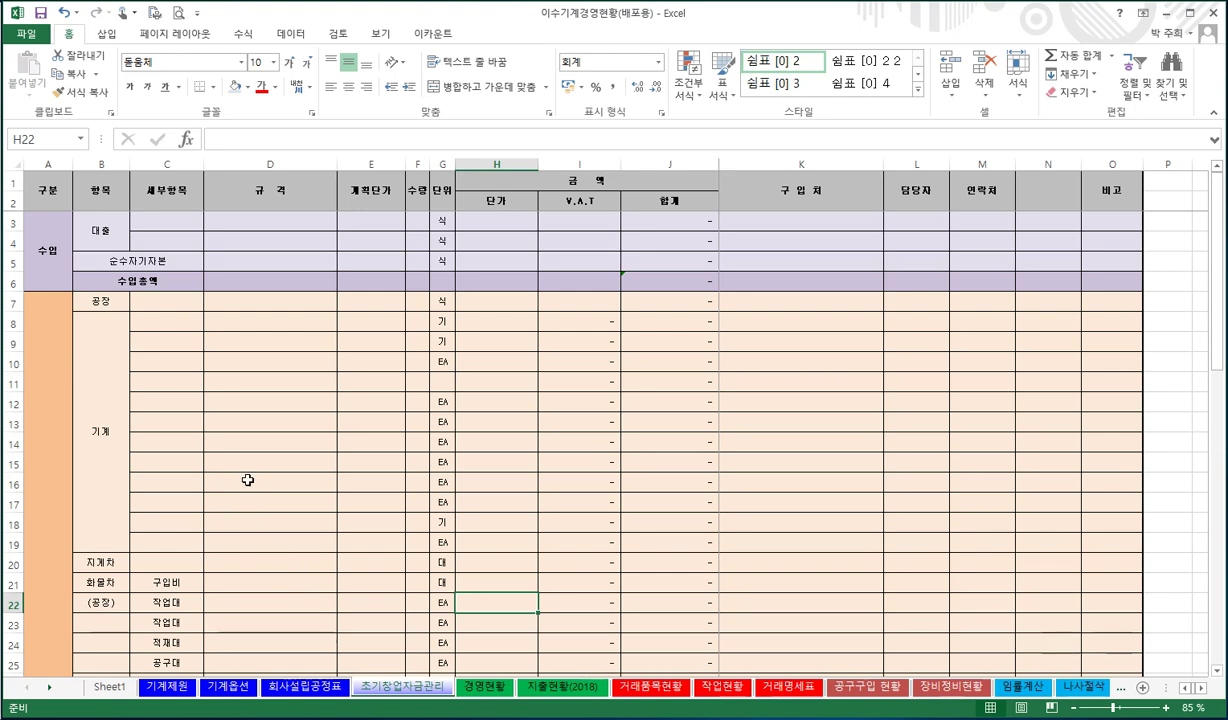
pyautogui.scroll(-4, 240, 465)
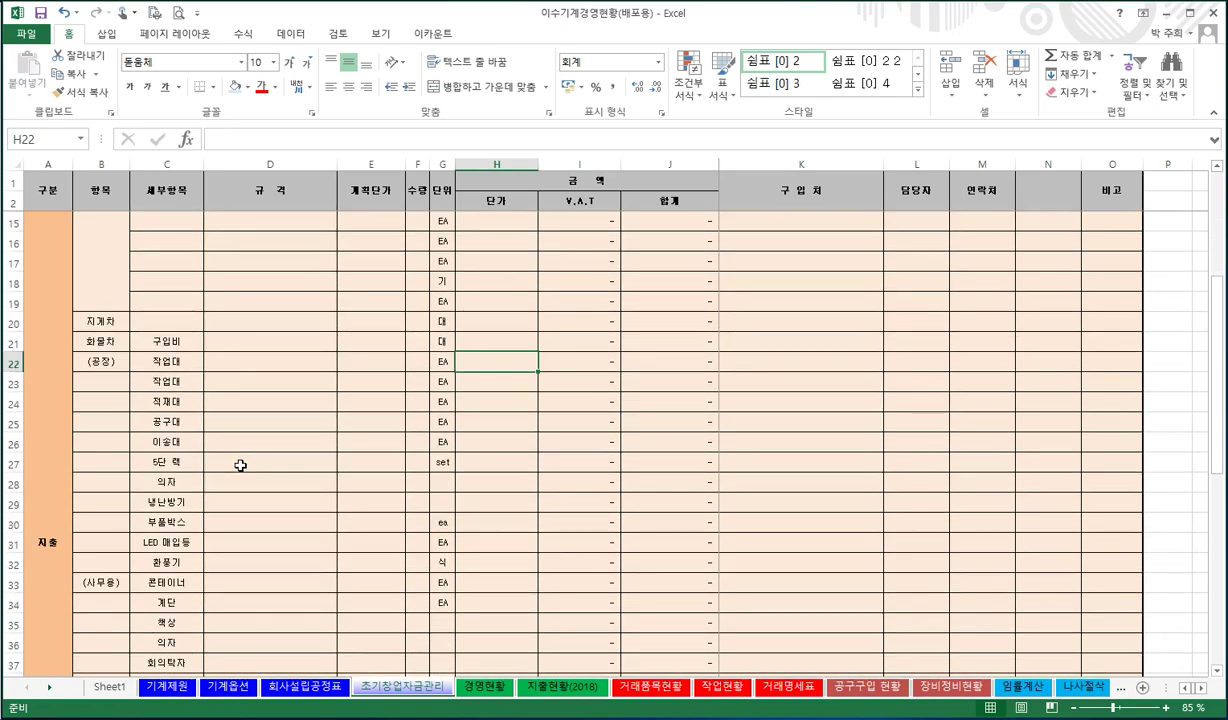
pyautogui.scroll(-4, 241, 466)
pyautogui.scroll(1, 270, 472)
pyautogui.scroll(3, 283, 472)
pyautogui.scroll(-4, 227, 497)
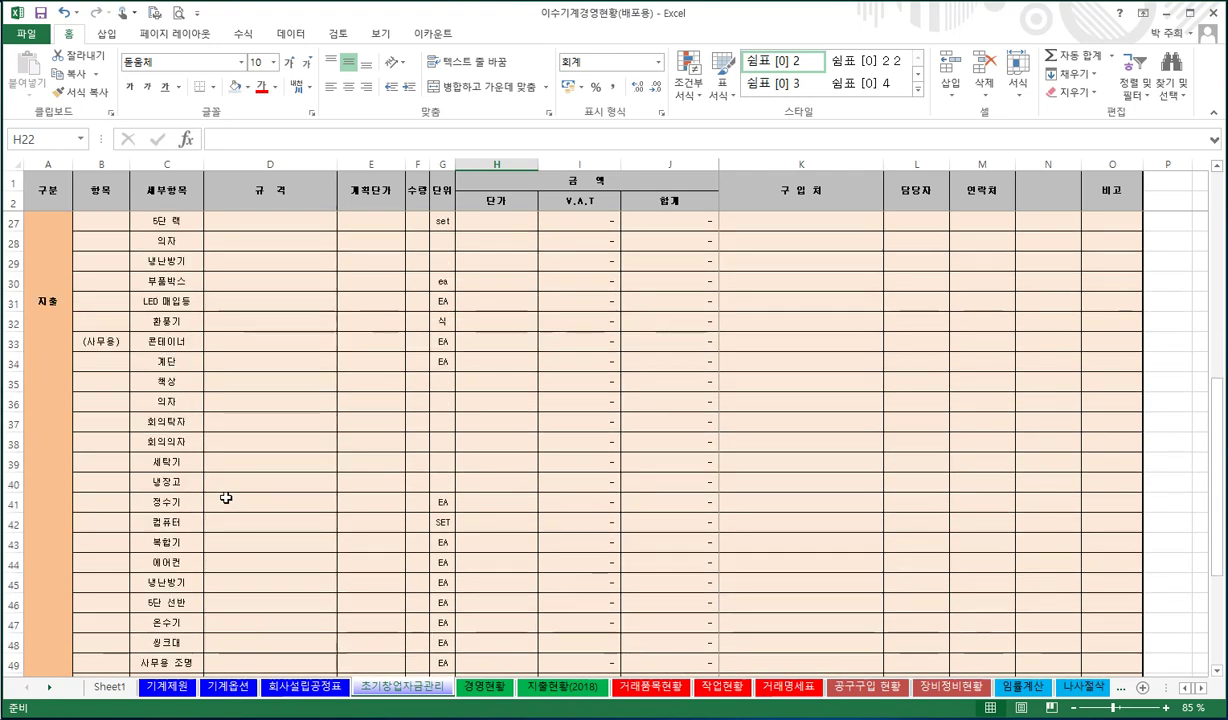
pyautogui.click(191, 419)
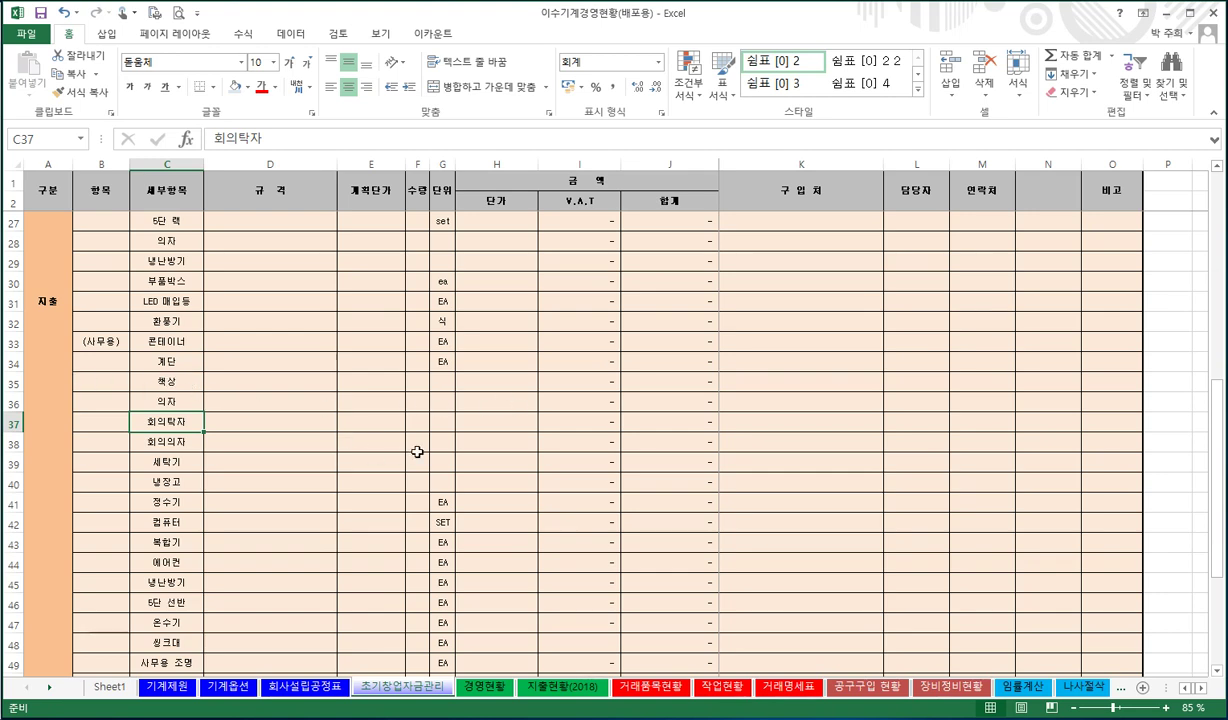
pyautogui.scroll(-2, 224, 505)
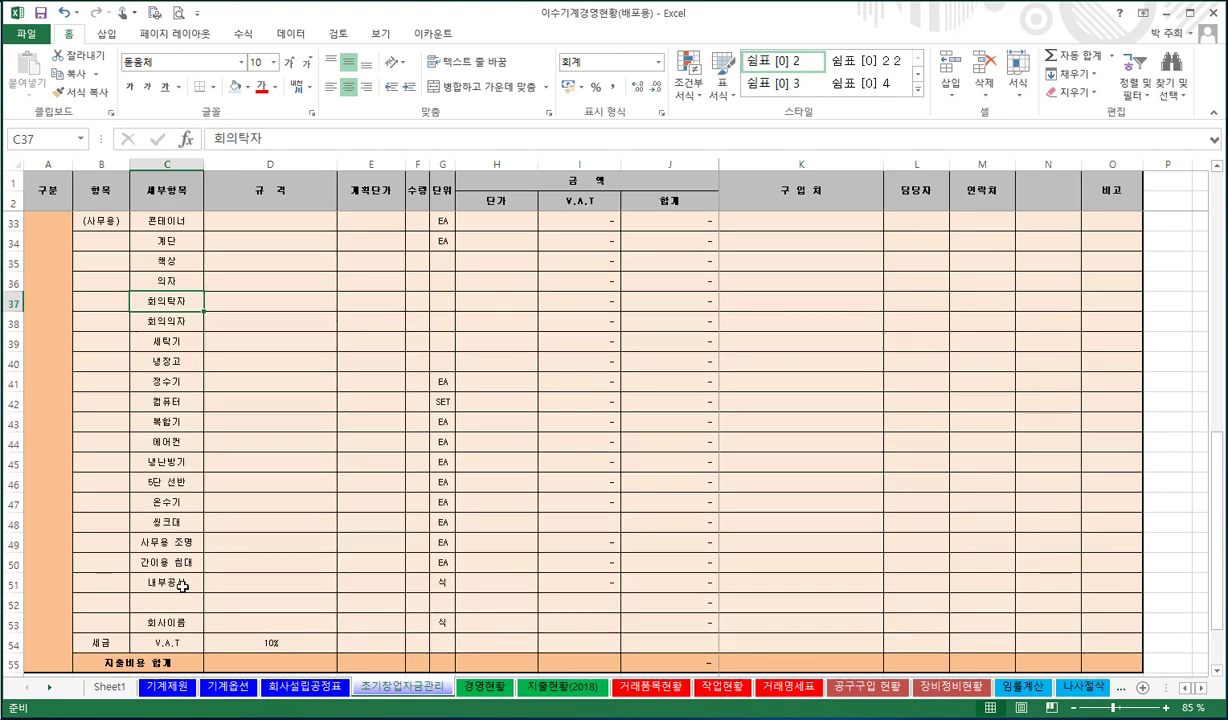
pyautogui.scroll(4, 188, 490)
pyautogui.scroll(6, 193, 500)
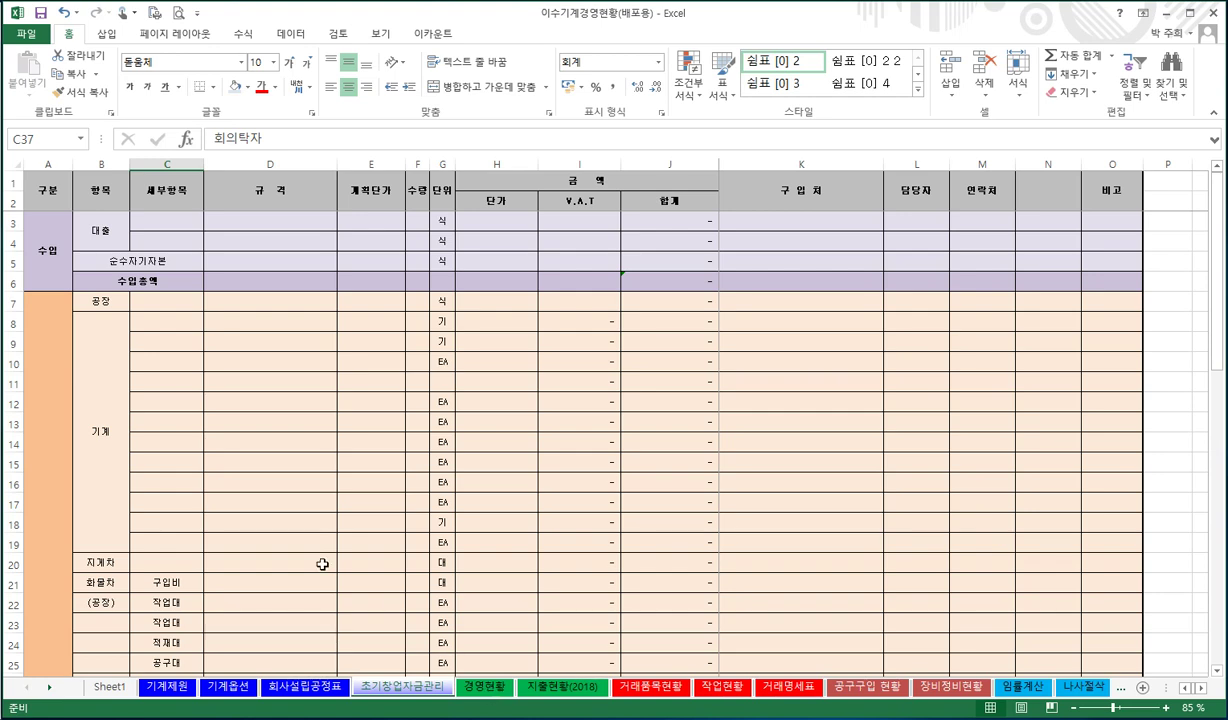
pyautogui.scroll(-5, 277, 460)
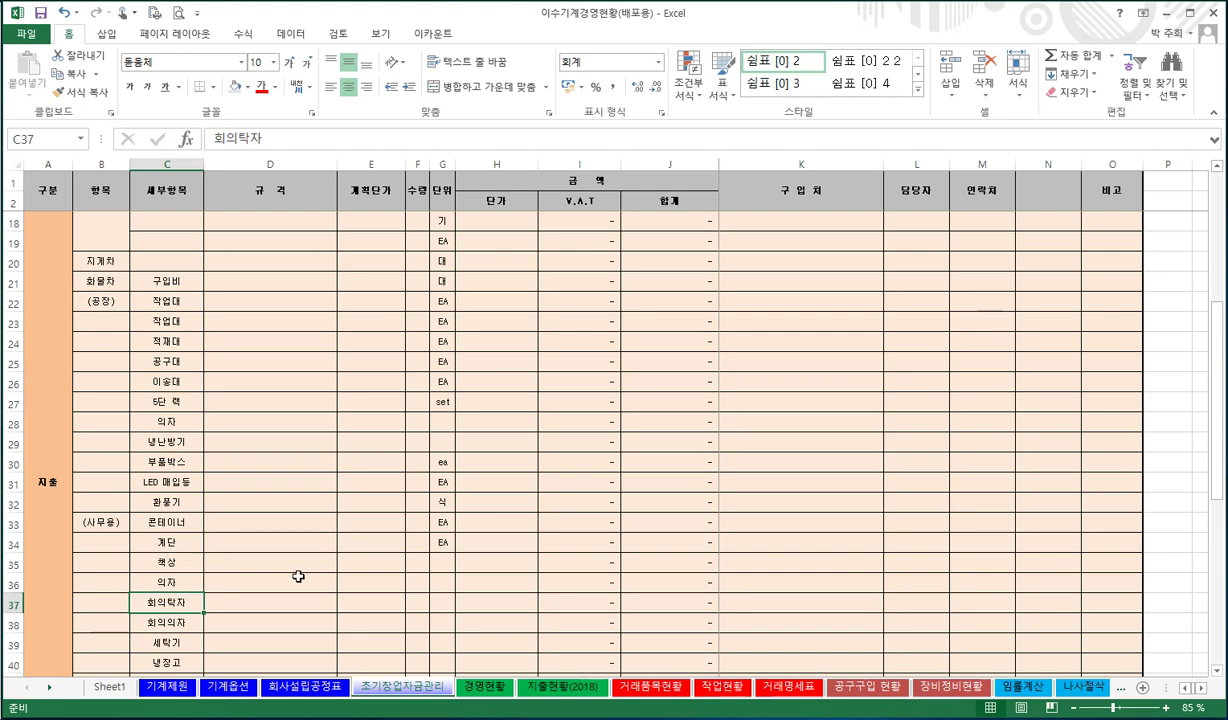
# Examine the 경영현황 sheet's monthly 2018 expense items, income rows and the 정산 profit-and-loss section
pyautogui.click(483, 688)
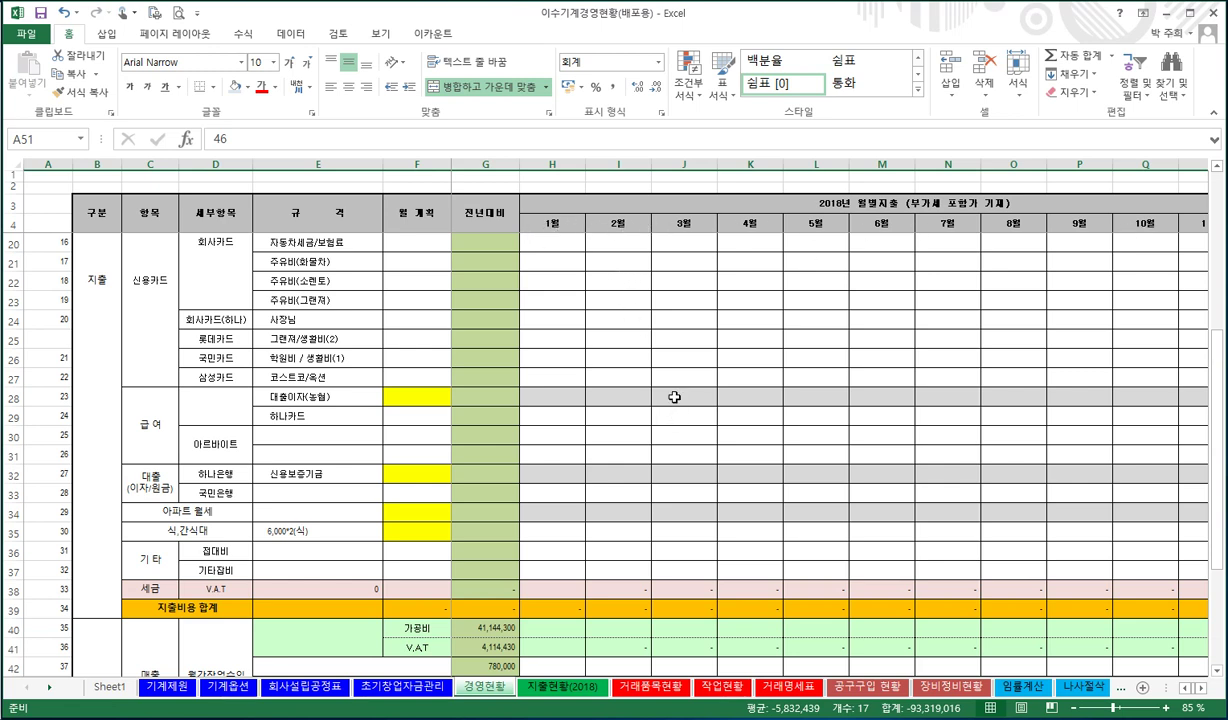
pyautogui.scroll(5, 405, 342)
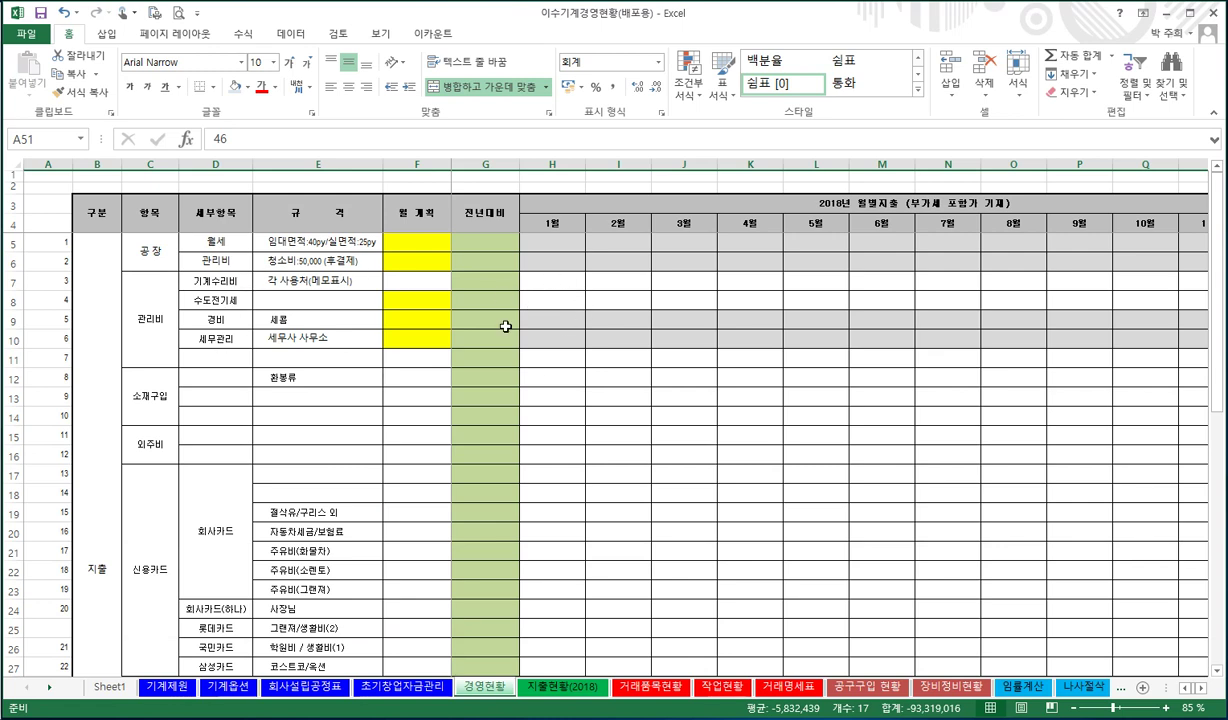
pyautogui.scroll(-3, 521, 351)
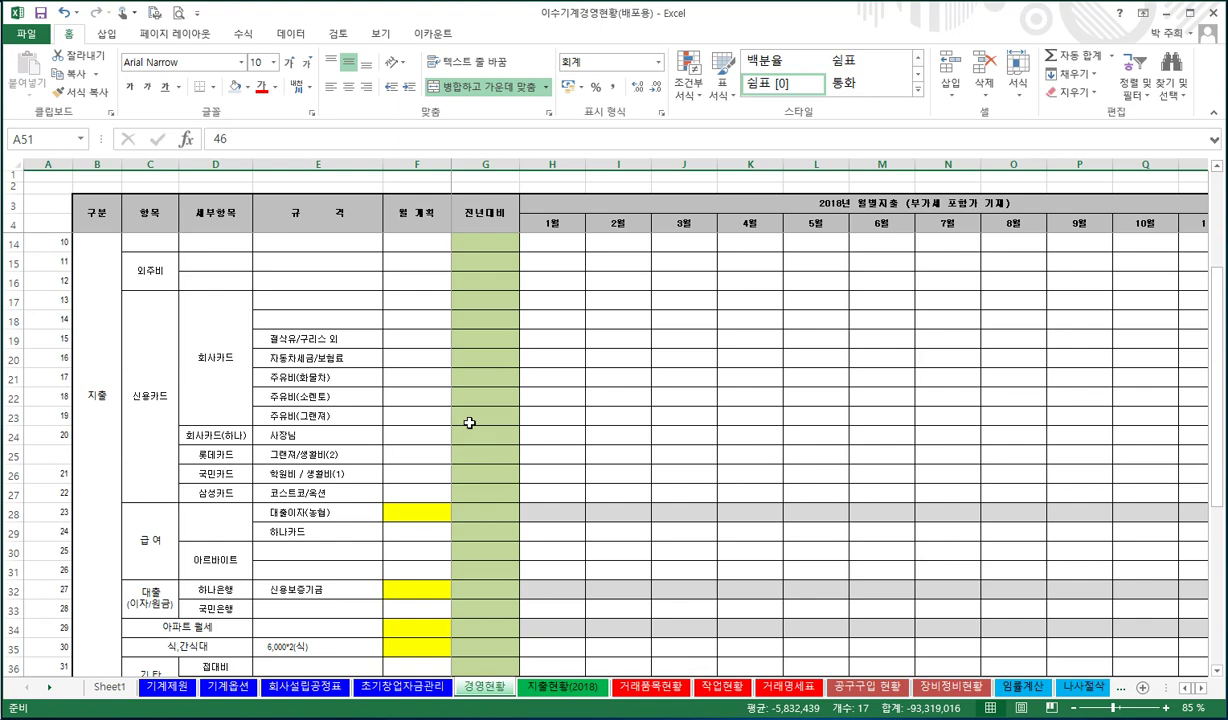
pyautogui.scroll(-7, 577, 470)
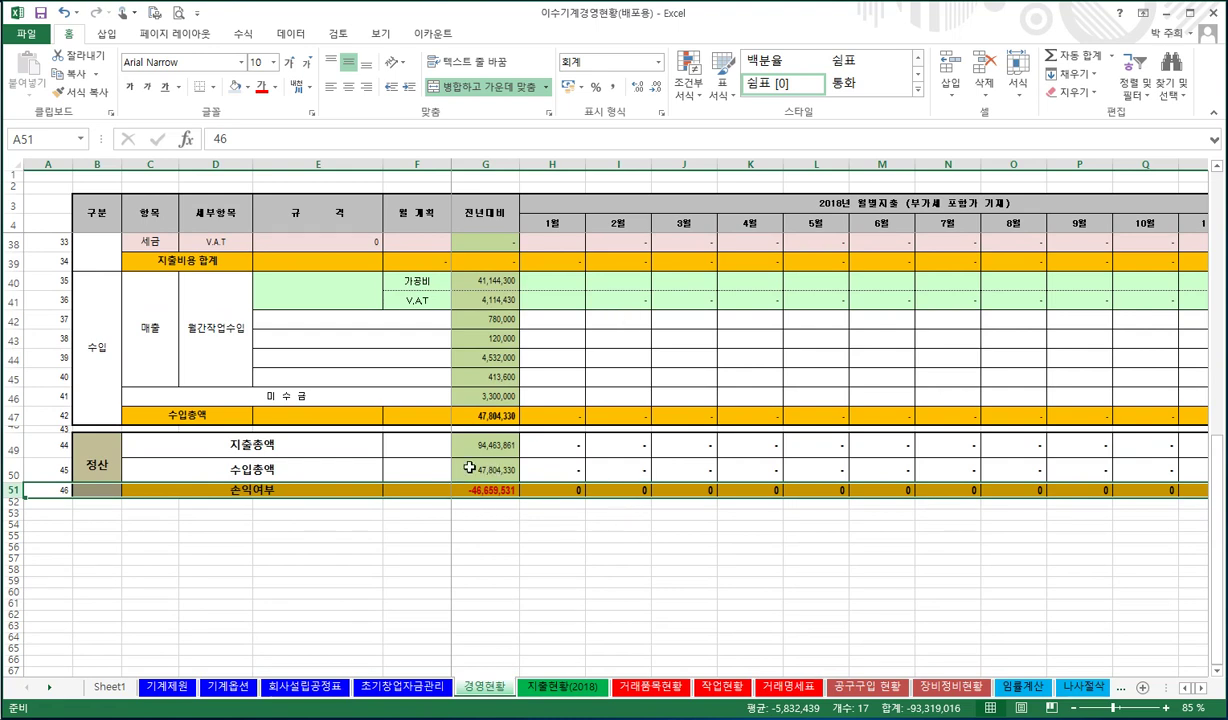
pyautogui.scroll(4, 548, 434)
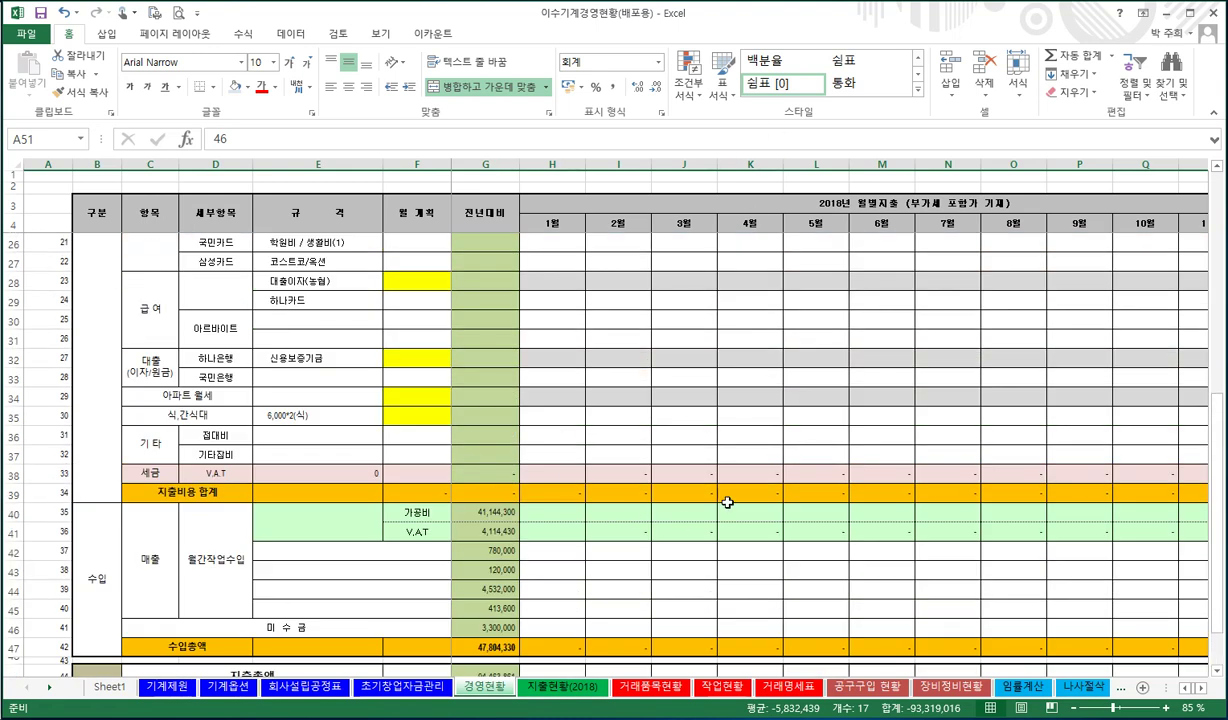
pyautogui.scroll(3, 545, 470)
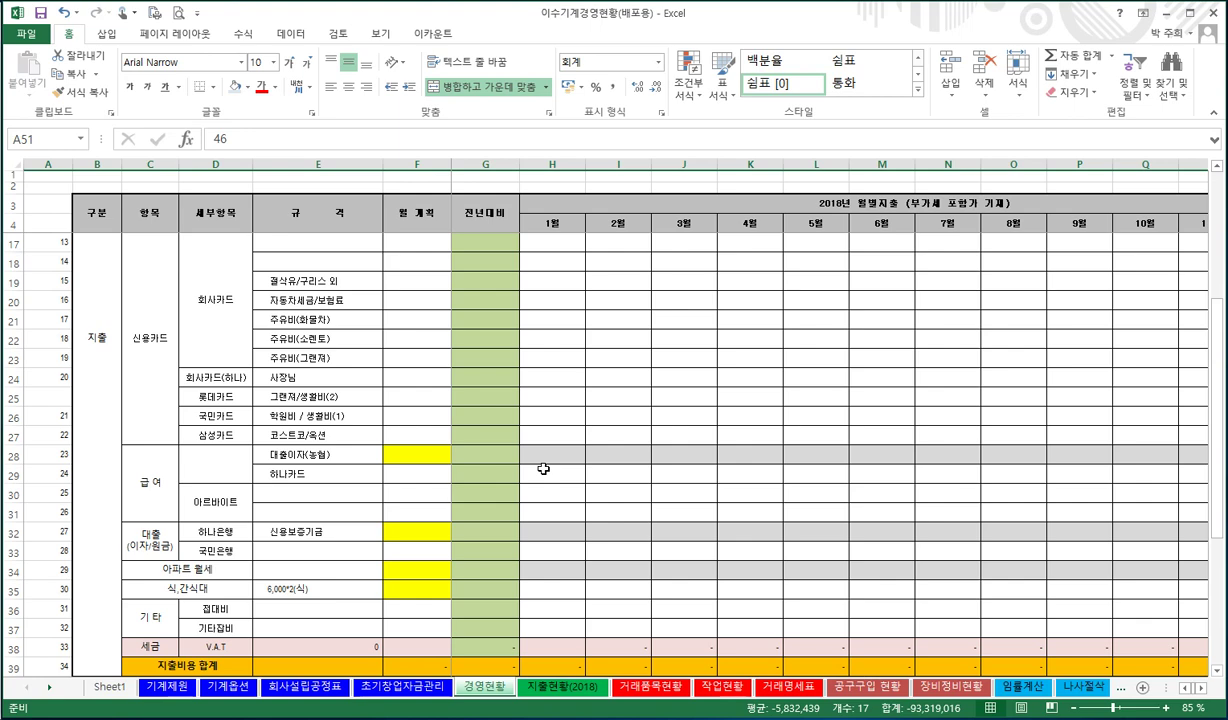
pyautogui.scroll(4, 320, 545)
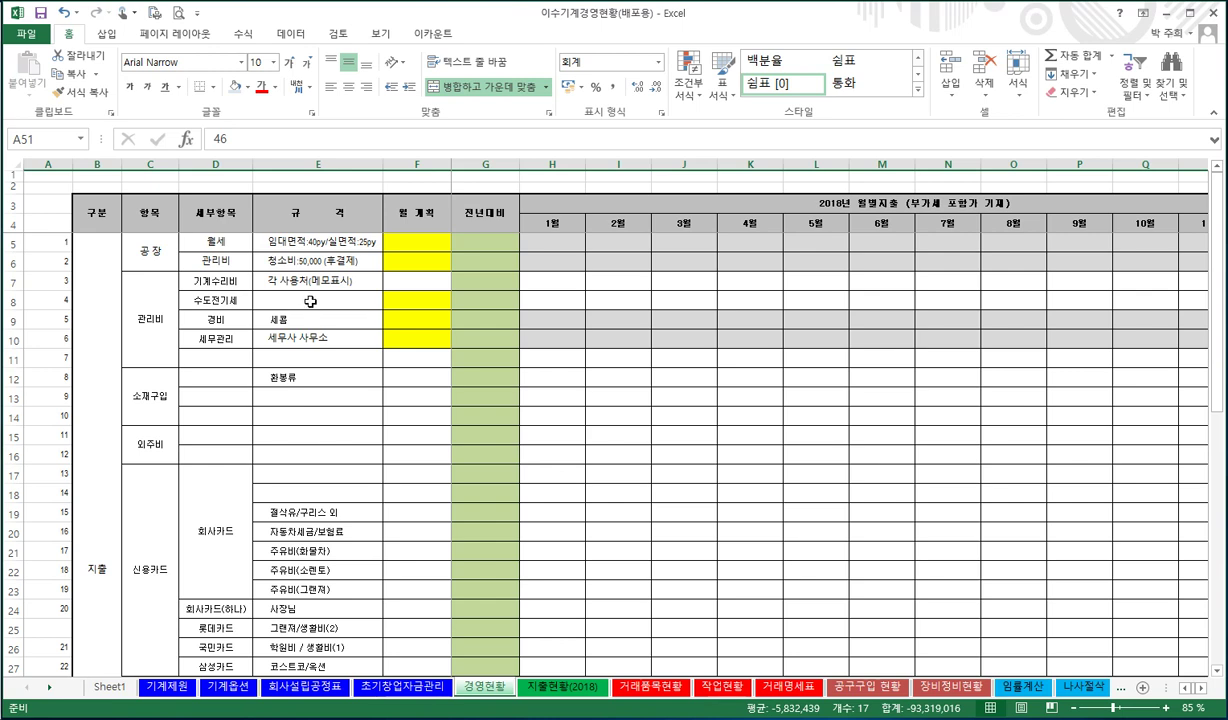
pyautogui.scroll(-6, 307, 339)
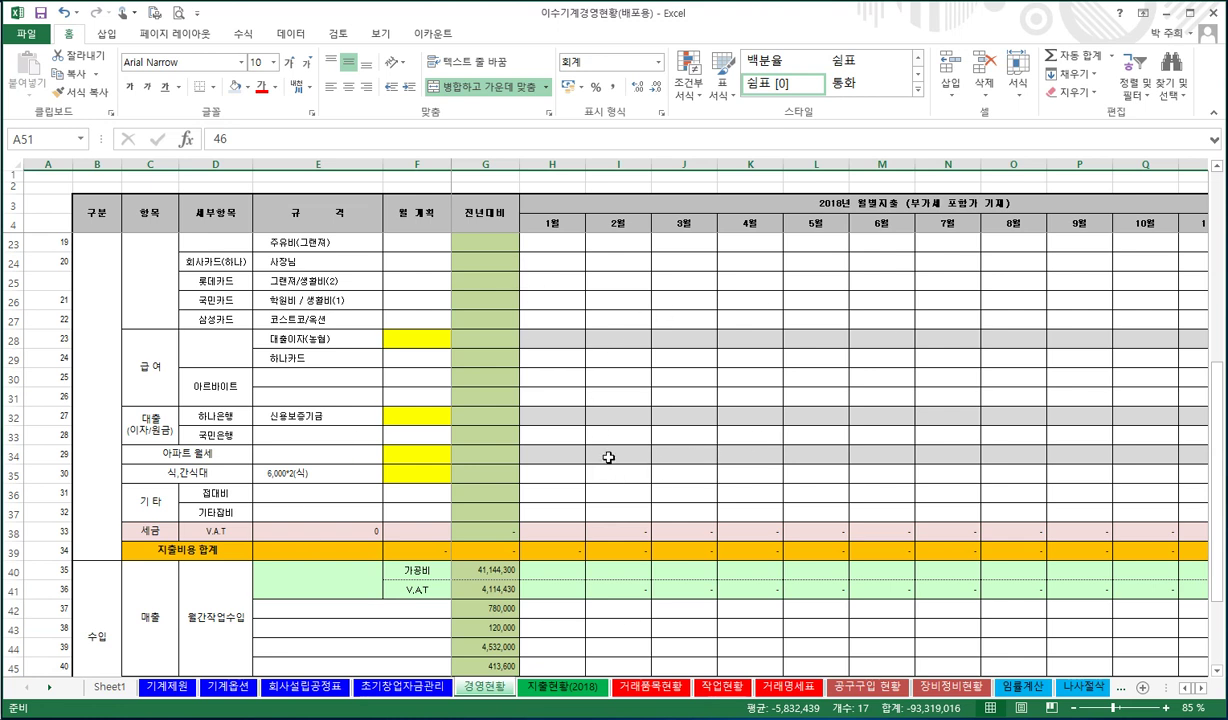
# View the 지출현황(2018) expense ledger and look through the item list on the 거래품목현황 sheet
pyautogui.click(566, 688)
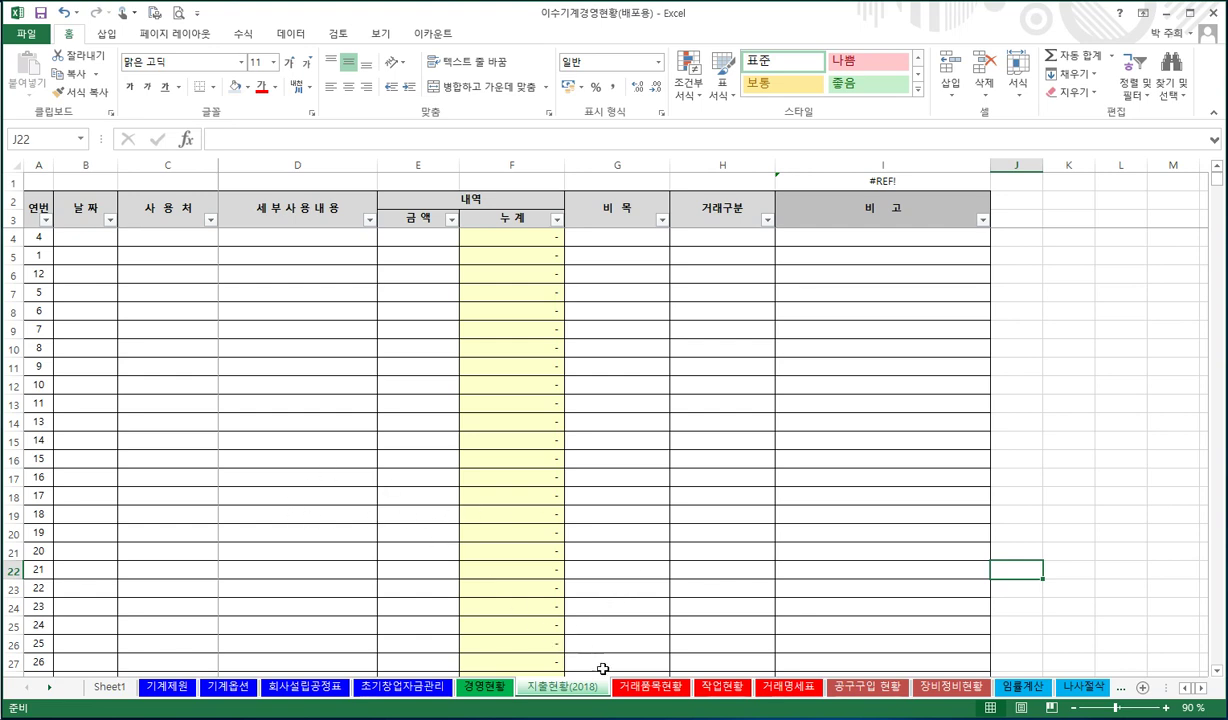
pyautogui.click(665, 689)
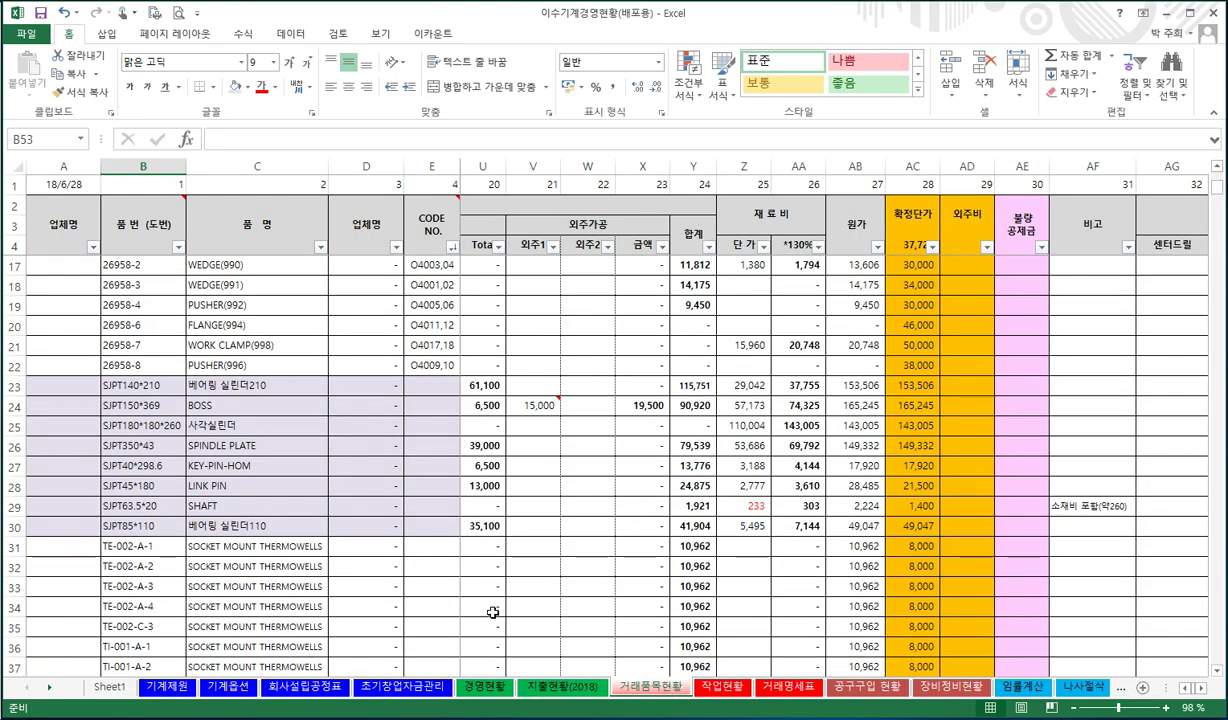
pyautogui.scroll(4, 421, 561)
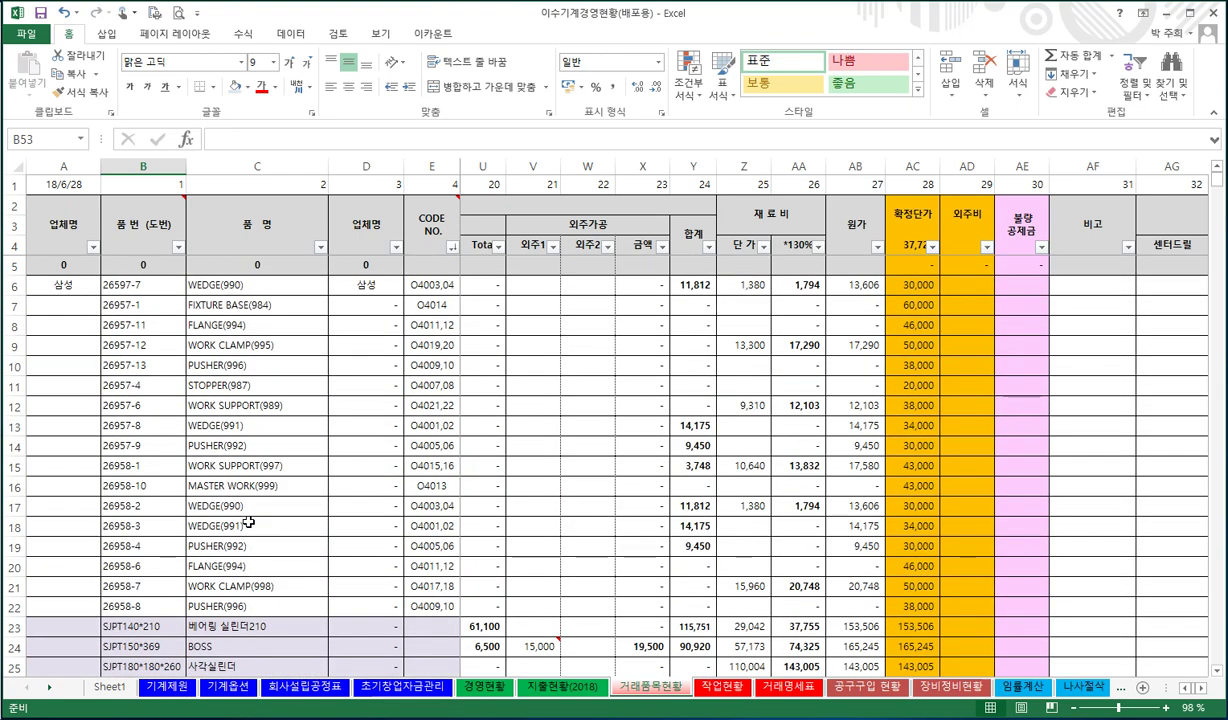
pyautogui.scroll(-4, 343, 375)
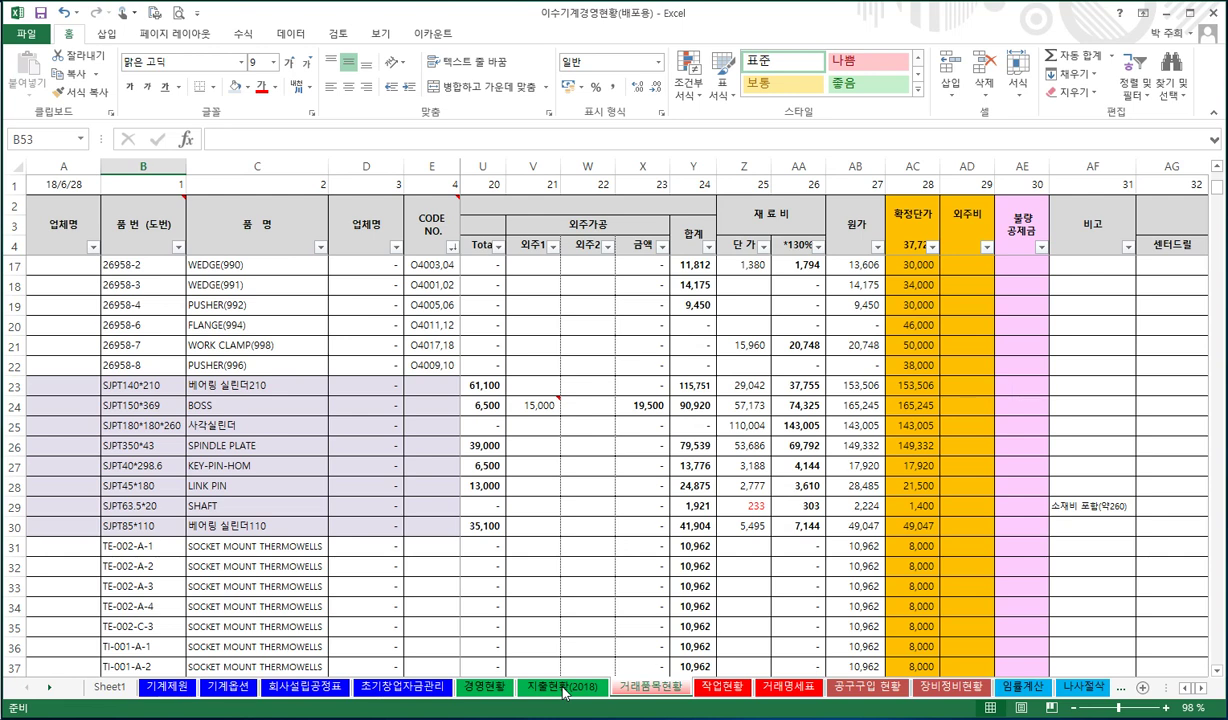
# Compare the 거래품목현황 and 작업현황 sheets by switching back and forth between them, ending on 작업현황
pyautogui.click(705, 686)
pyautogui.click(637, 690)
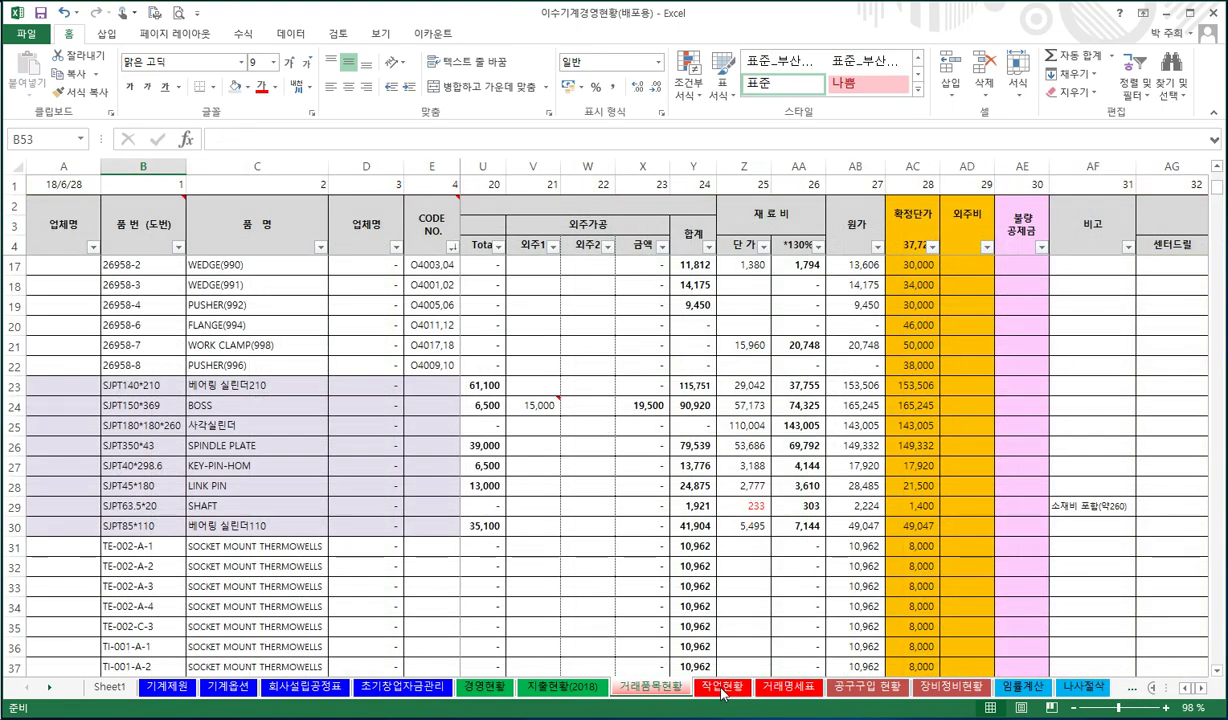
pyautogui.hotkey('ctrl', 'pagedown')
pyautogui.click(652, 690)
pyautogui.click(720, 687)
pyautogui.hotkey('ctrl', 'pageup')
pyautogui.click(738, 690)
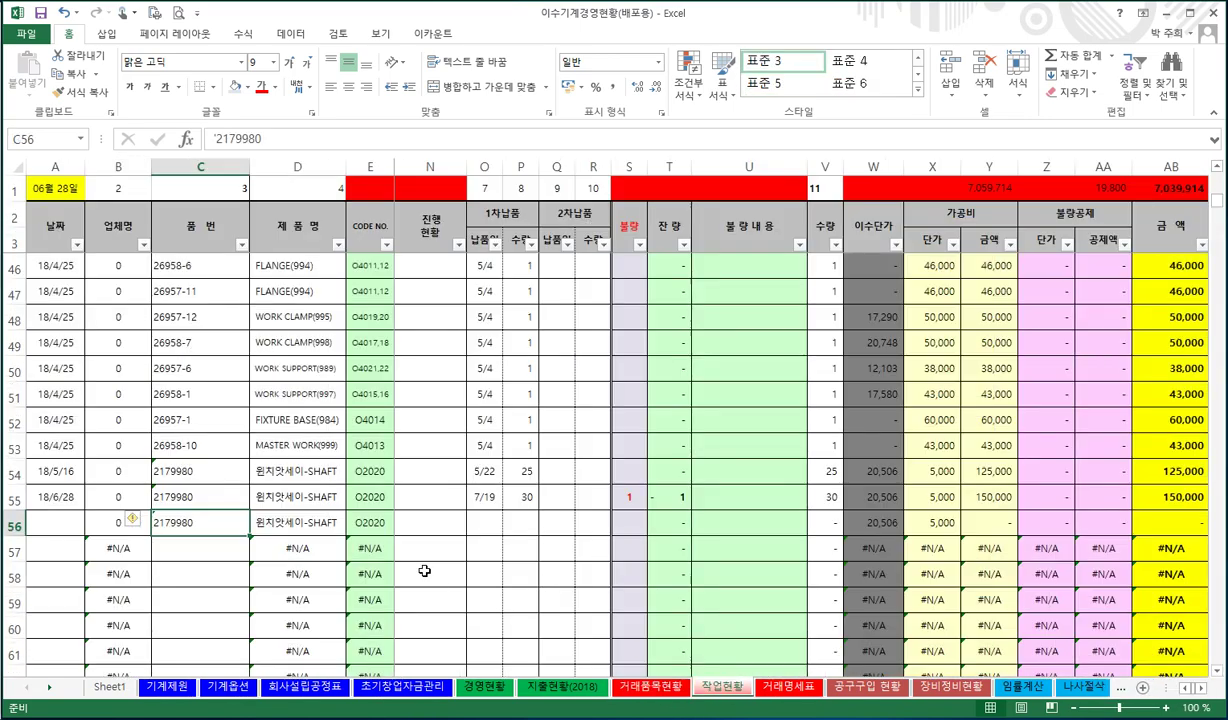
# On the 거래품목현황 sheet, inspect the company, part number and product name cells of the first item, A6 to C6
pyautogui.click(640, 690)
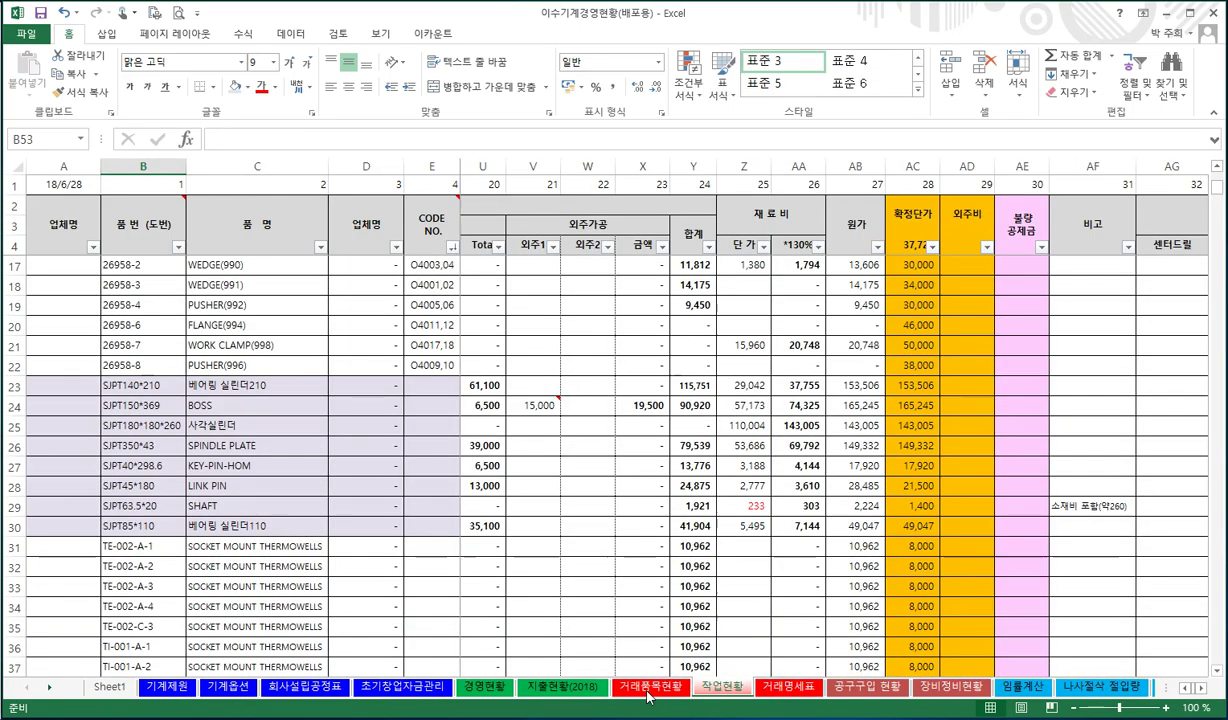
pyautogui.scroll(4, 409, 514)
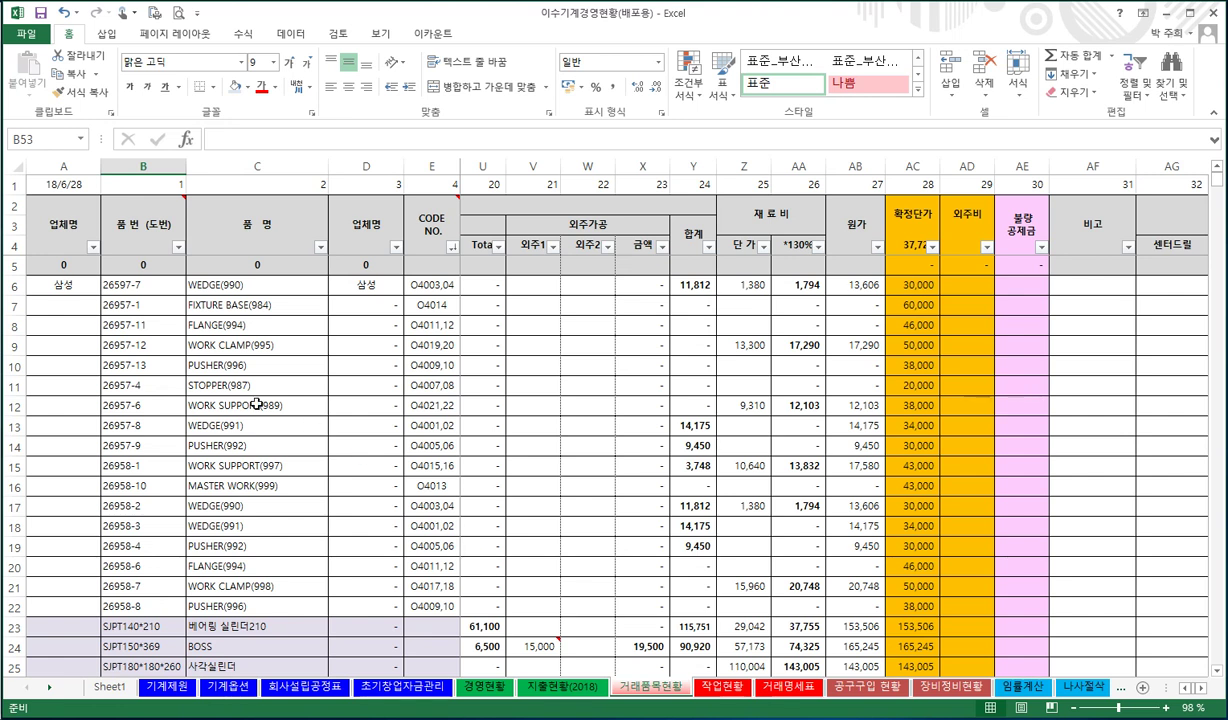
pyautogui.click(75, 286)
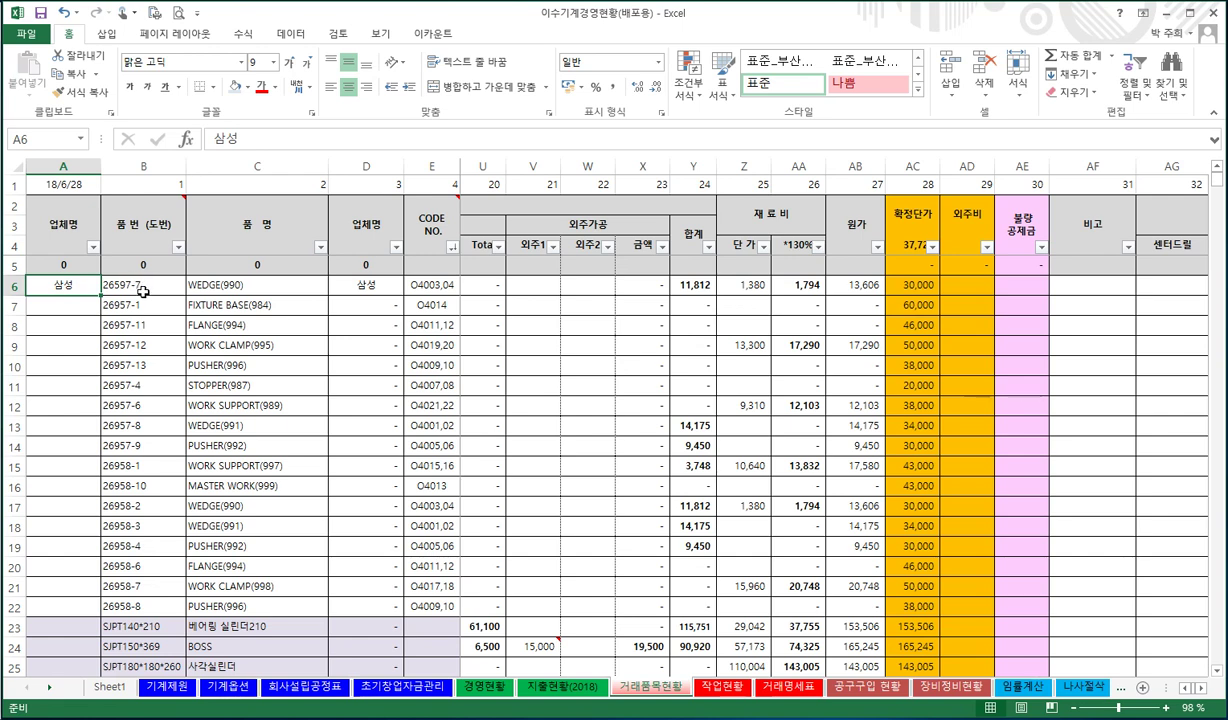
pyautogui.click(149, 286)
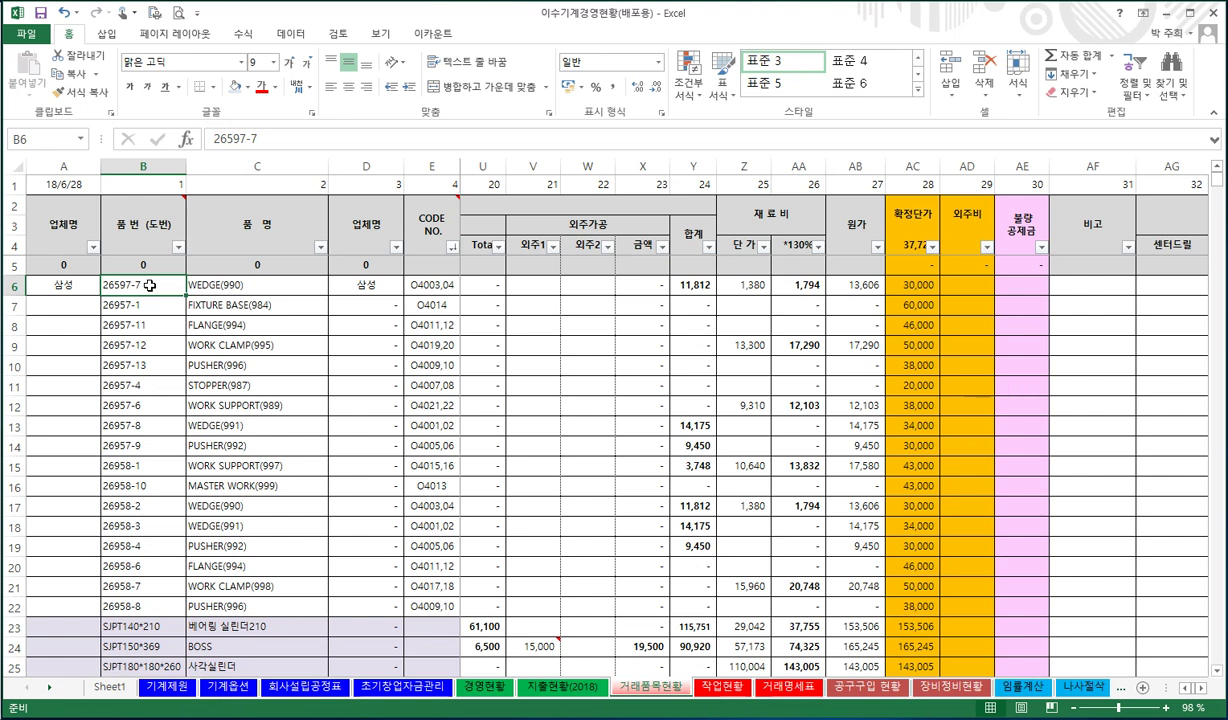
pyautogui.click(236, 284)
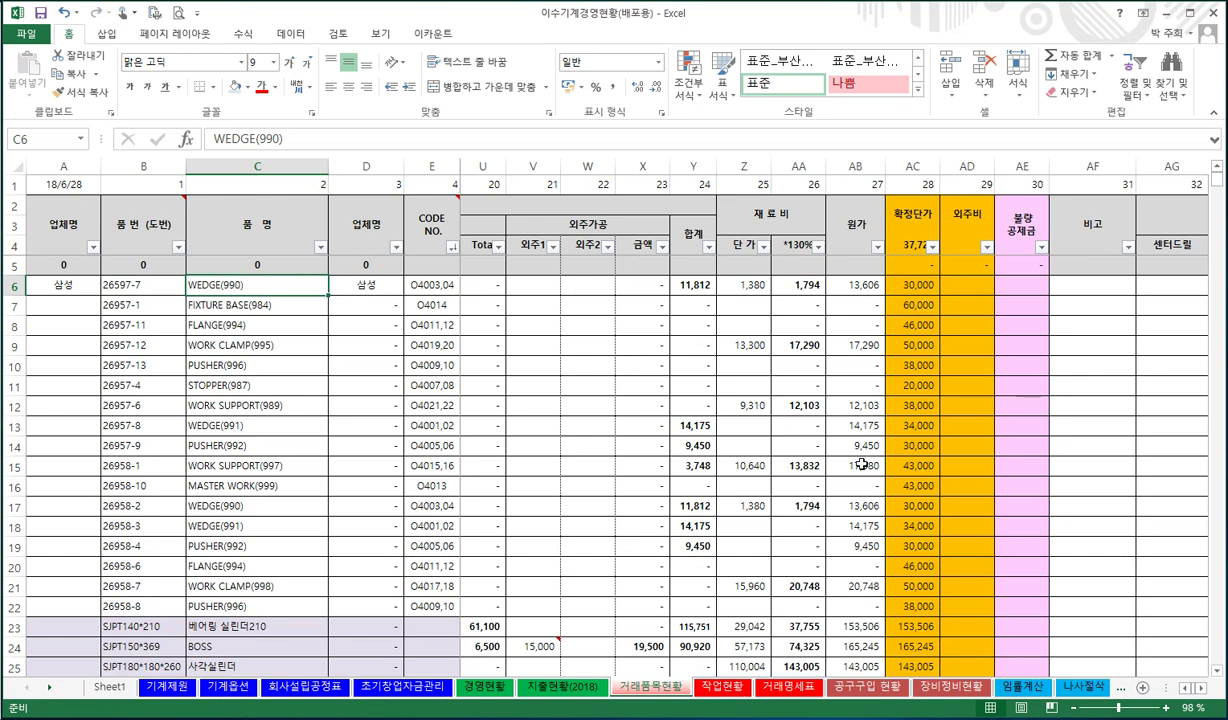
# Return to the 작업현황 sheet and select the empty part number cell C57
pyautogui.click(731, 689)
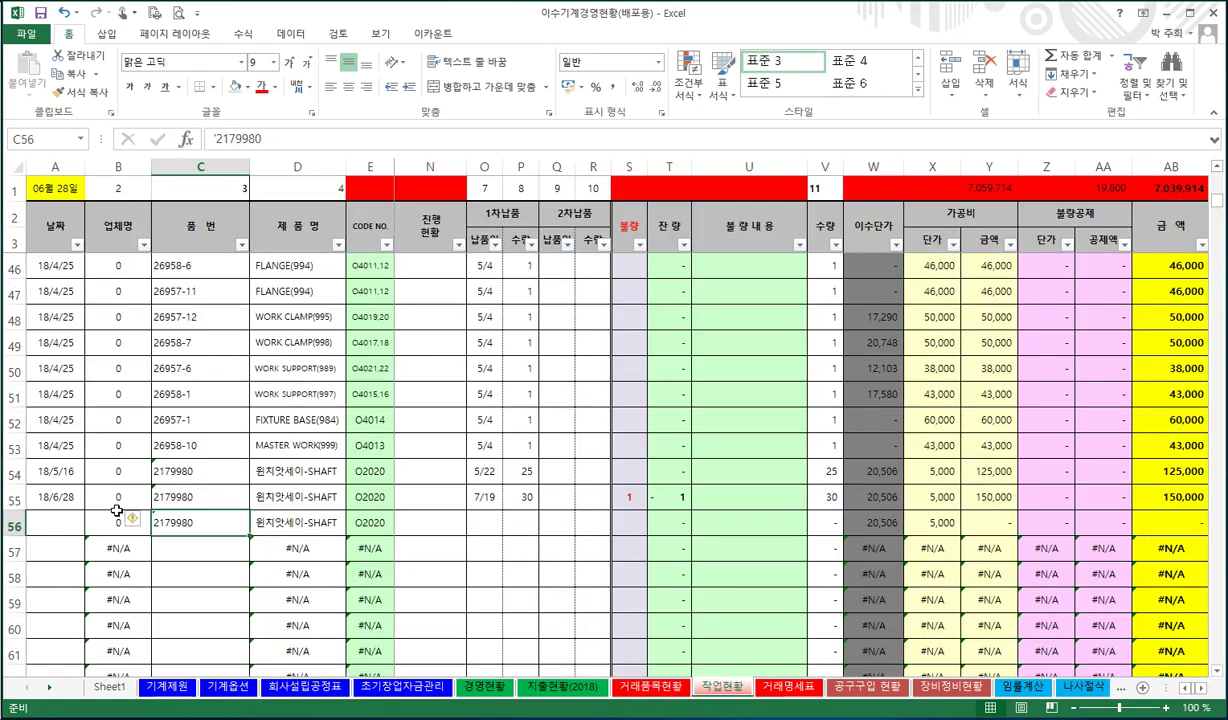
pyautogui.click(190, 552)
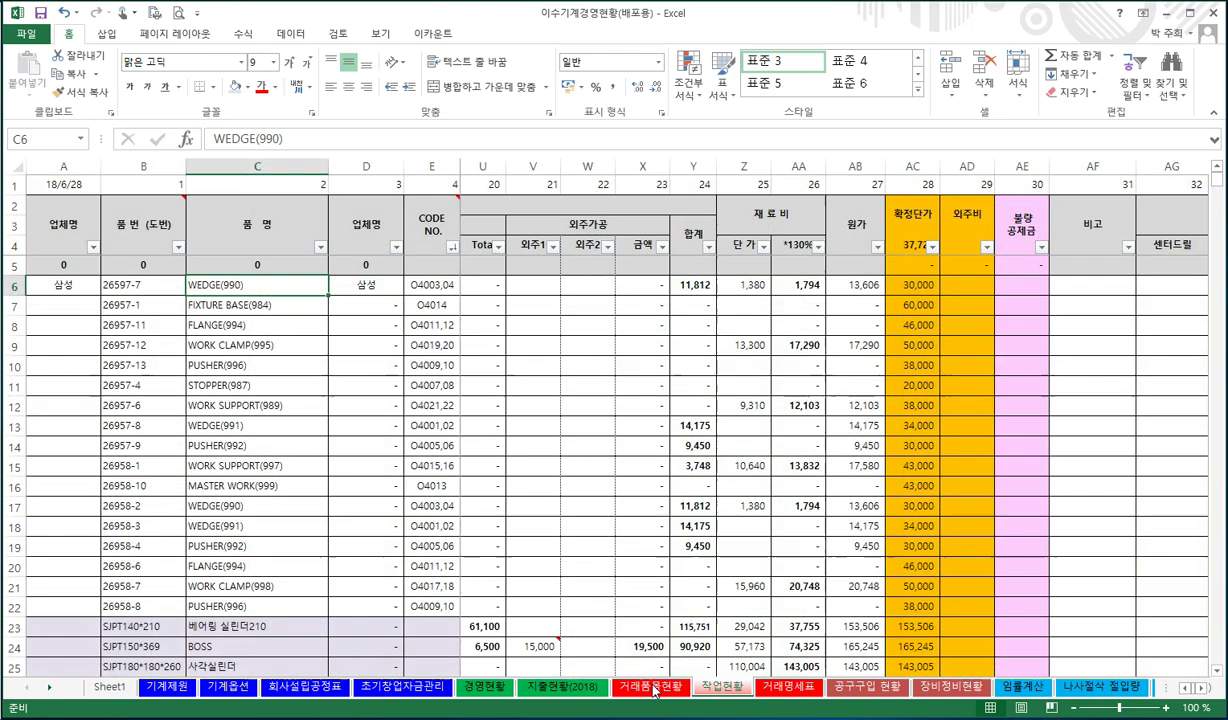
# On the 거래품목현황 sheet, examine the CODE NO. entries of the items in rows 6 to 22
pyautogui.click(645, 687)
pyautogui.click(786, 687)
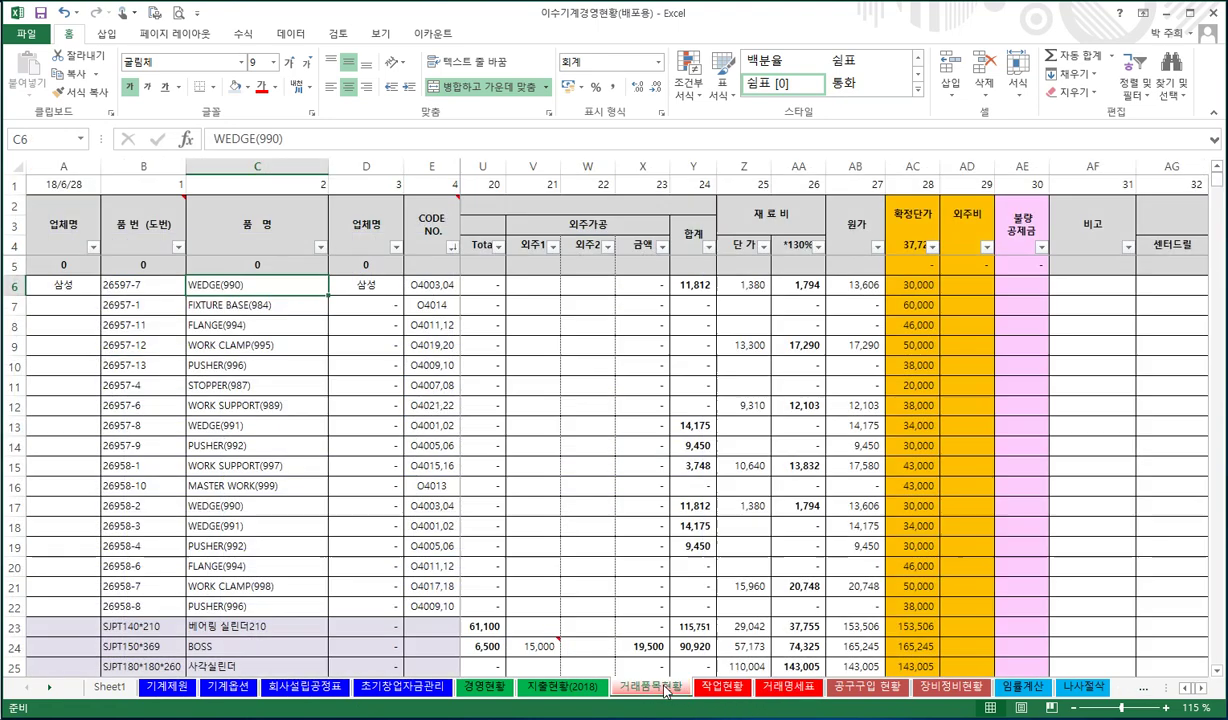
pyautogui.click(665, 687)
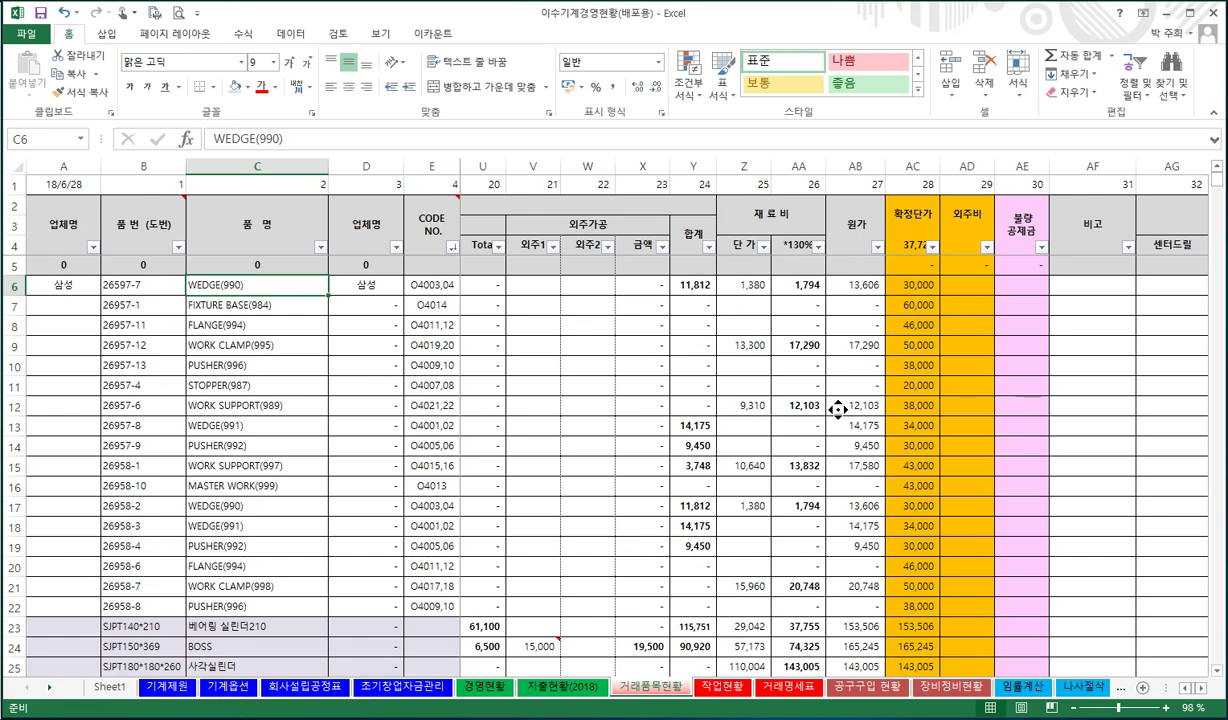
pyautogui.hscroll(-5, 838, 410)
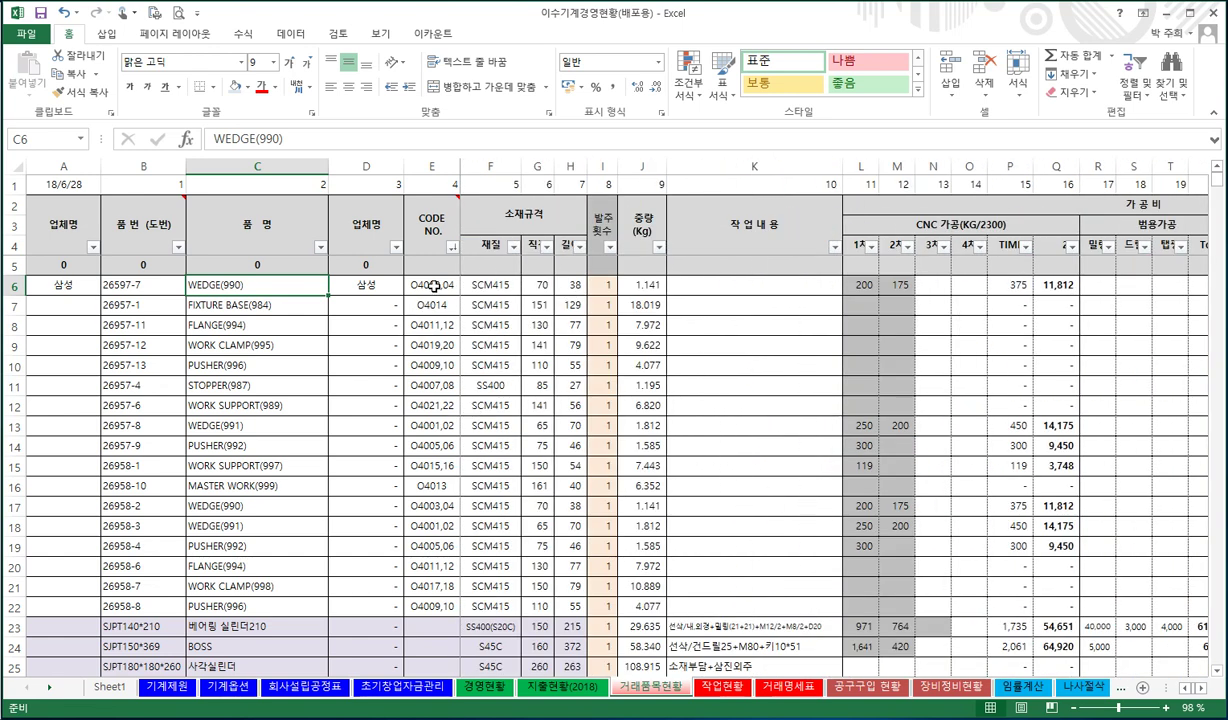
pyautogui.moveTo(434, 285); pyautogui.dragTo(432, 609)
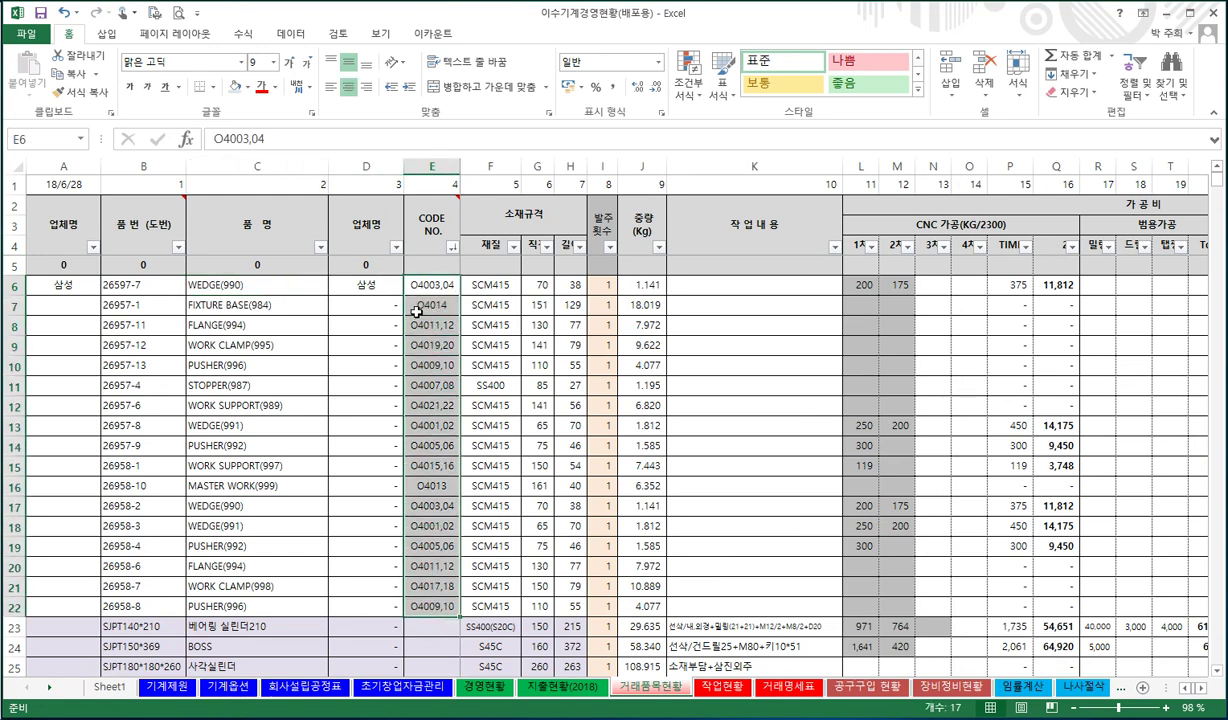
pyautogui.moveTo(427, 281); pyautogui.dragTo(443, 410)
pyautogui.moveTo(447, 620); pyautogui.dragTo(428, 585)
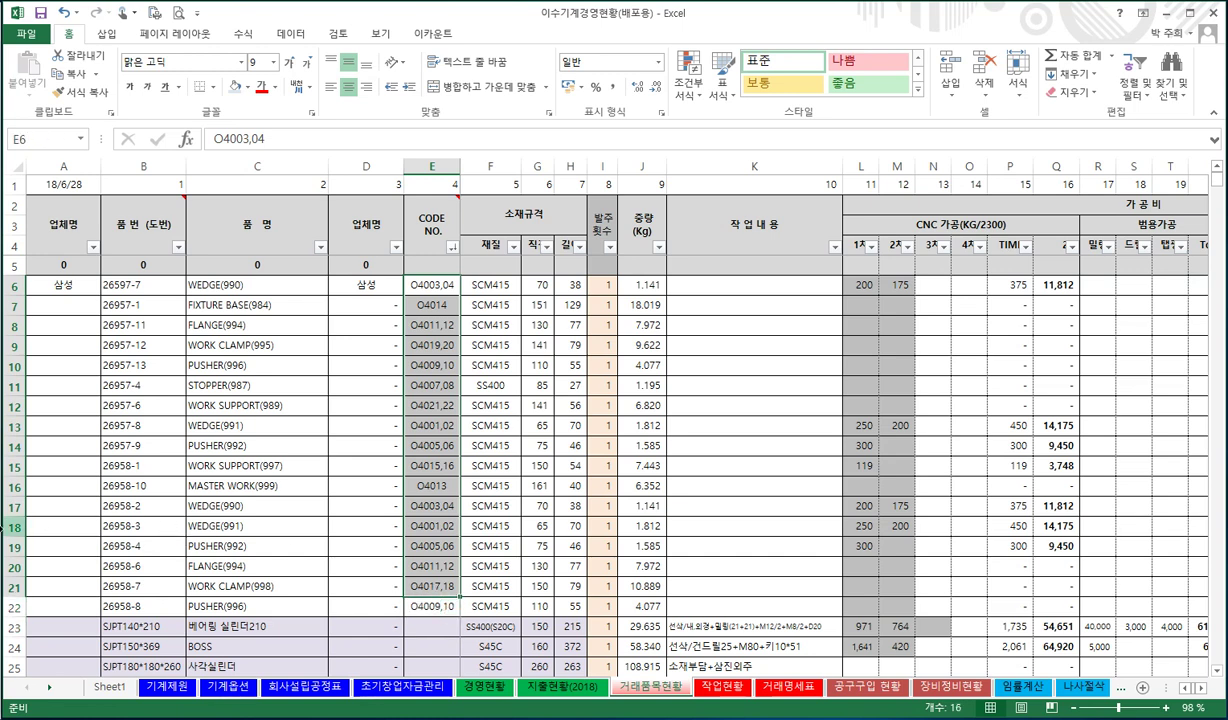
# Inspect item 26958-3 in row 18: its part number, CODE NO., first and second CNC machining times, and the cost columns
pyautogui.click(12, 526)
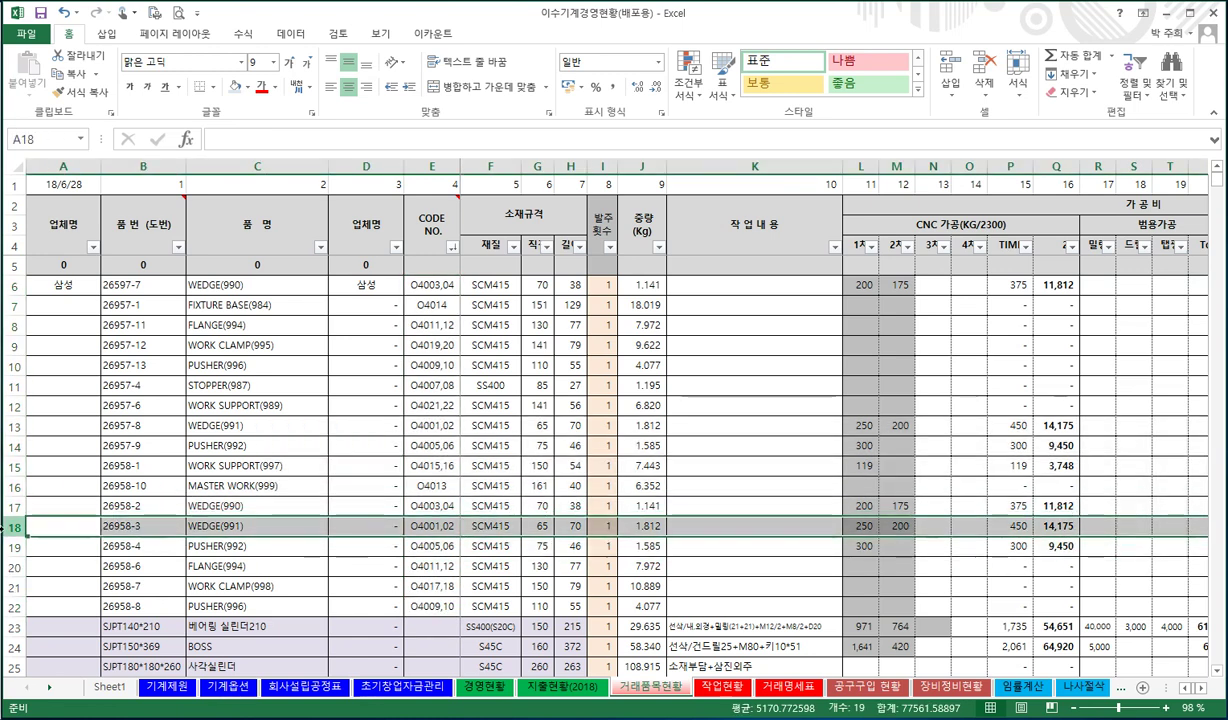
pyautogui.click(164, 526)
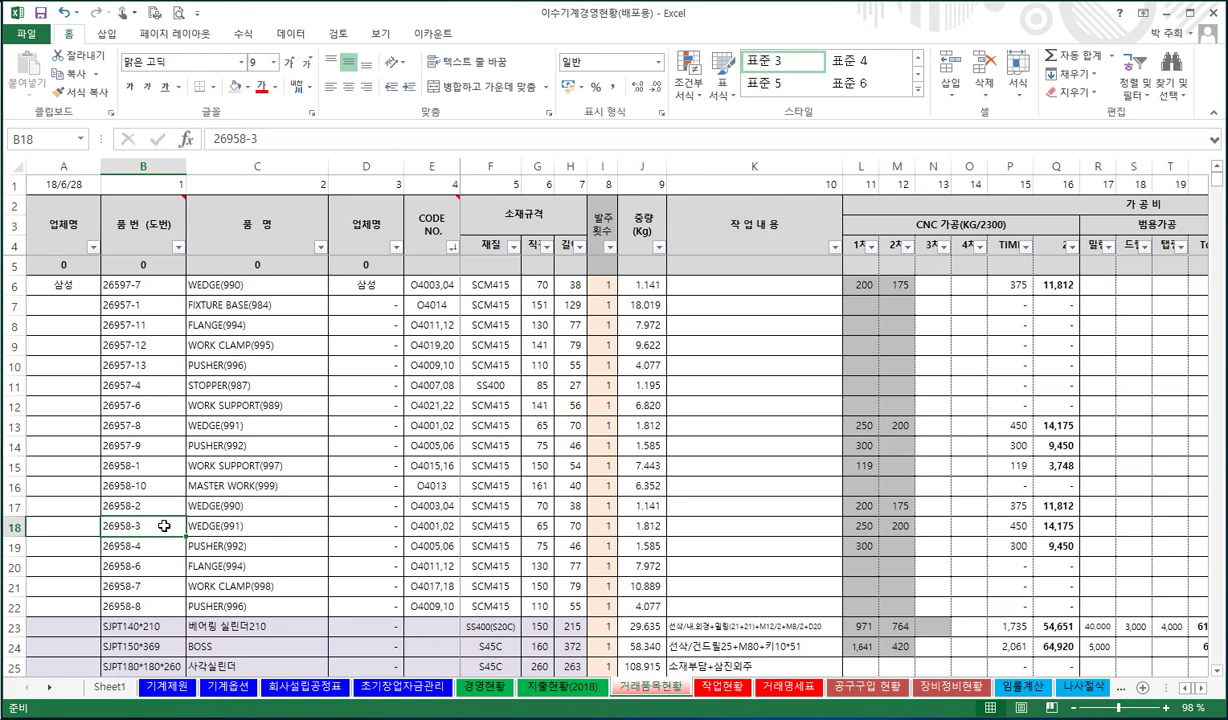
pyautogui.click(423, 526)
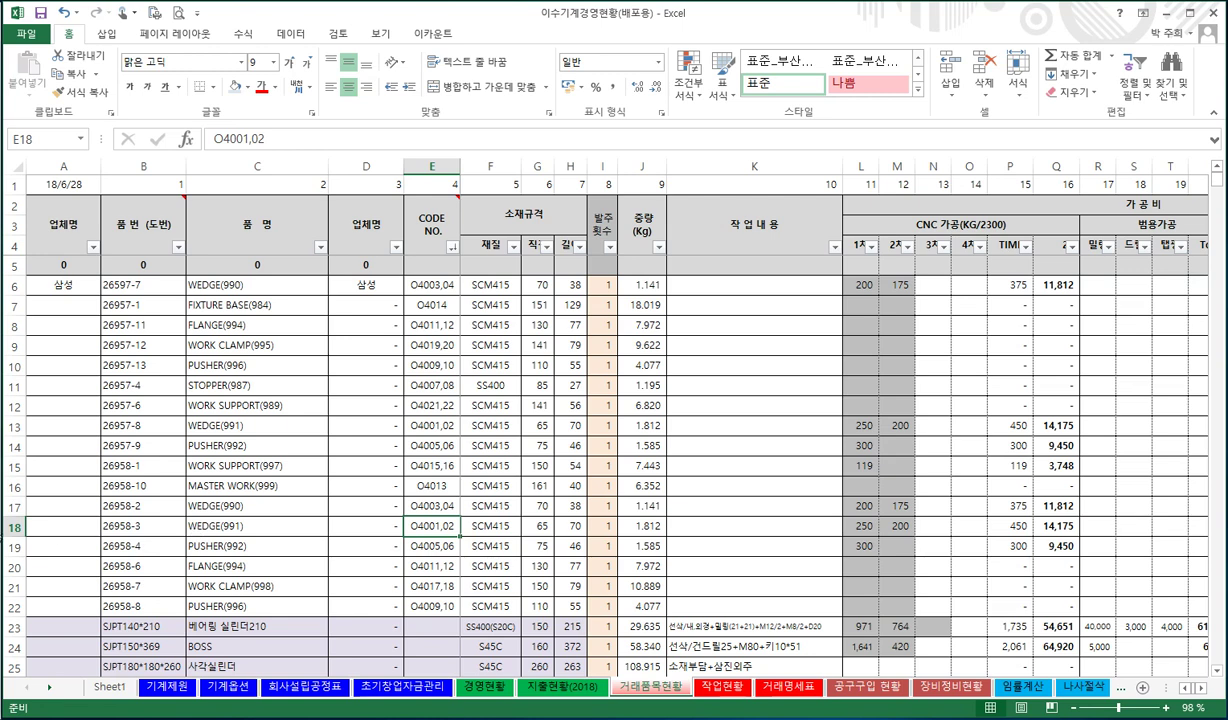
pyautogui.click(4, 526)
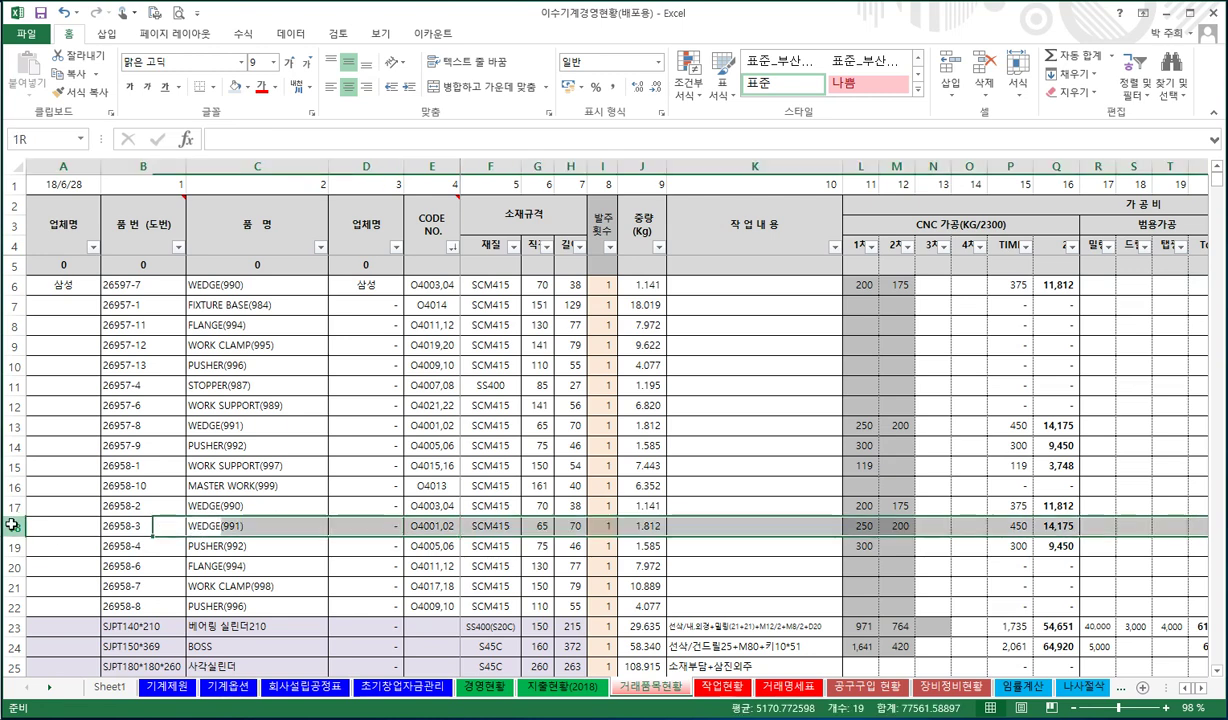
pyautogui.click(866, 527)
pyautogui.click(895, 526)
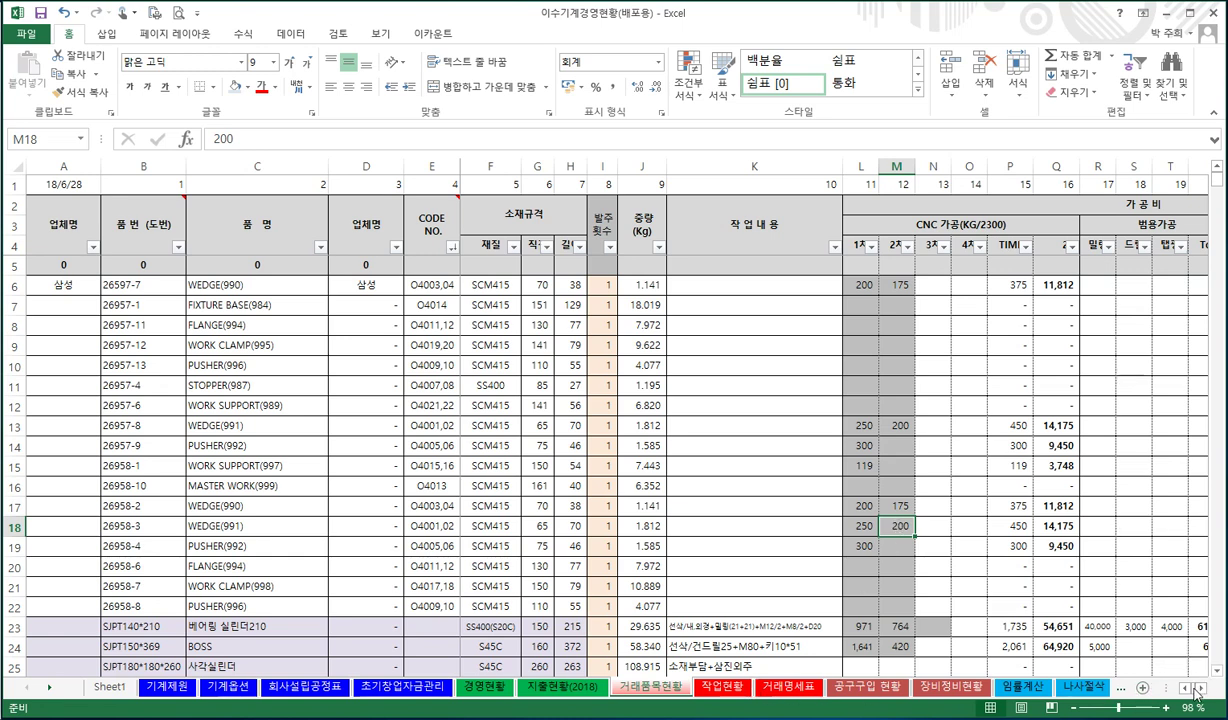
pyautogui.moveTo(1175, 687); pyautogui.dragTo(1049, 697)
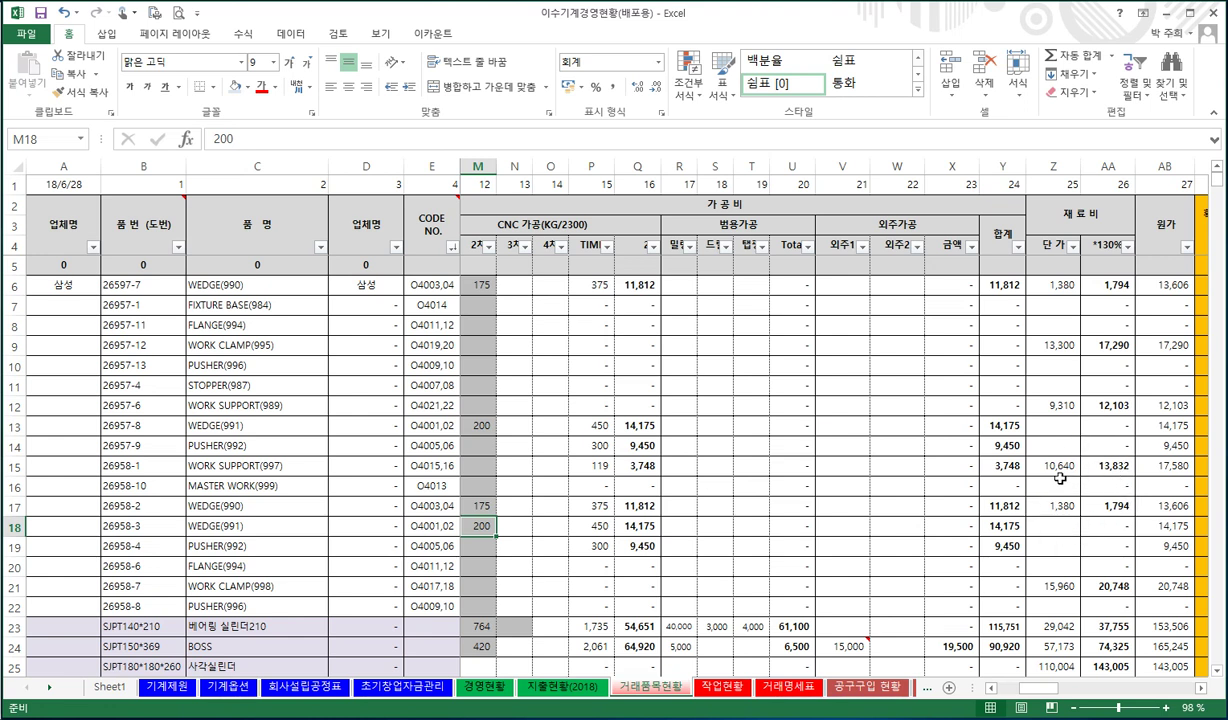
pyautogui.moveTo(1048, 690); pyautogui.dragTo(1066, 690)
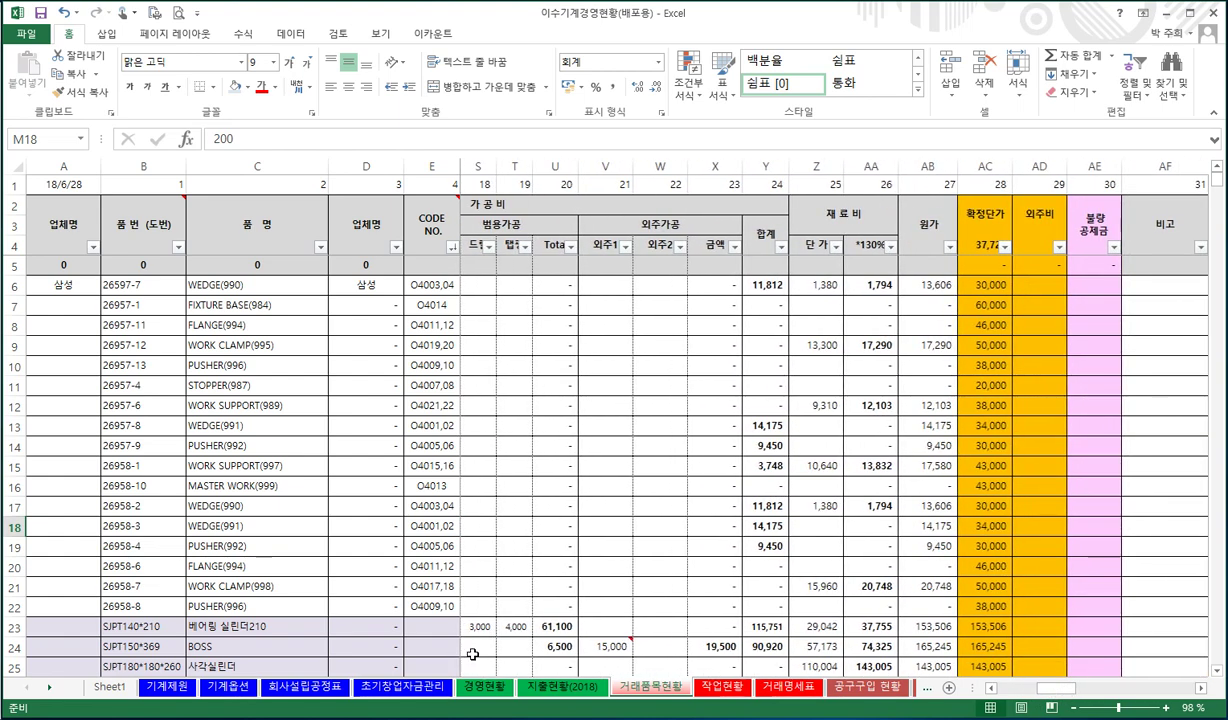
# On the 작업현황 sheet, inspect row 57's date, part number and progress quantity cells and the delivery and price columns
pyautogui.click(718, 686)
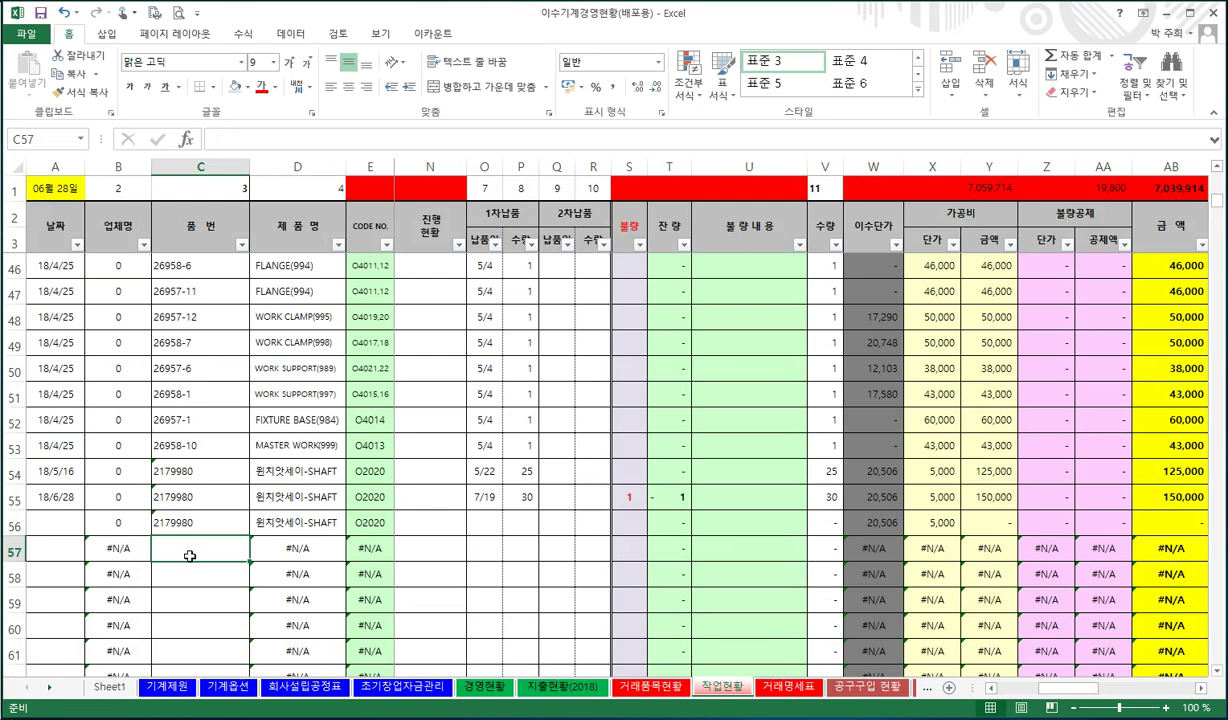
pyautogui.click(58, 551)
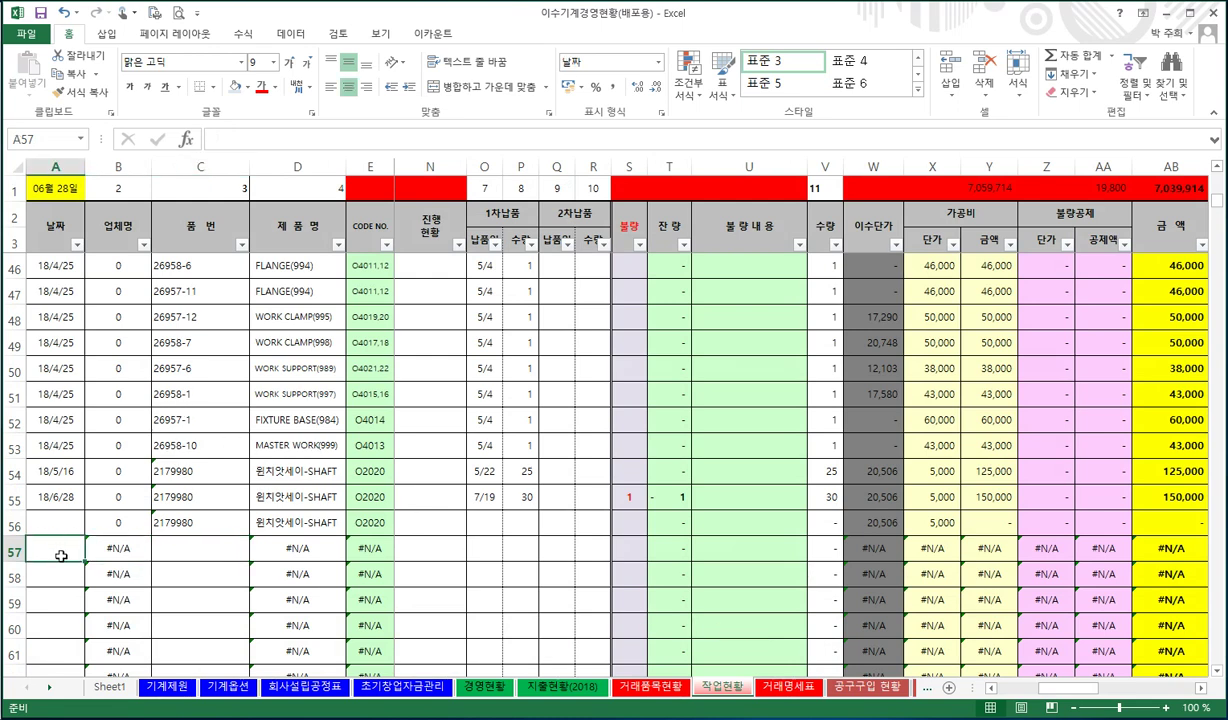
pyautogui.click(196, 548)
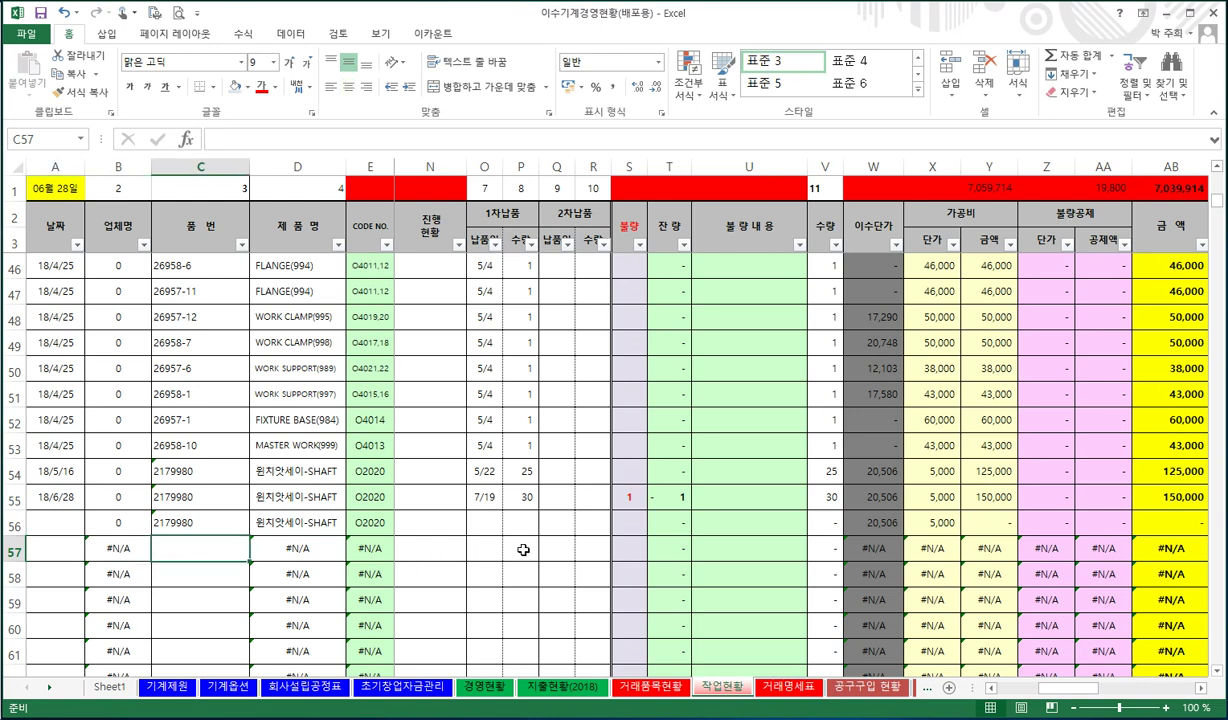
pyautogui.hscroll(-3, 729, 553)
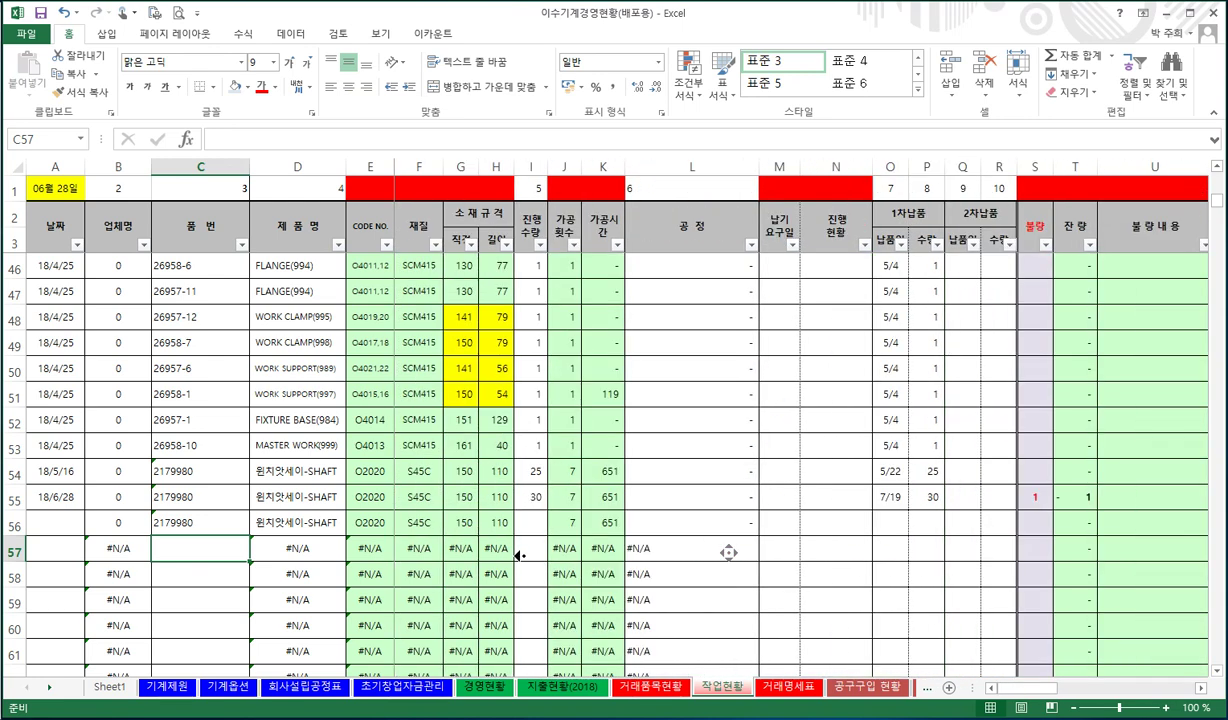
pyautogui.click(531, 548)
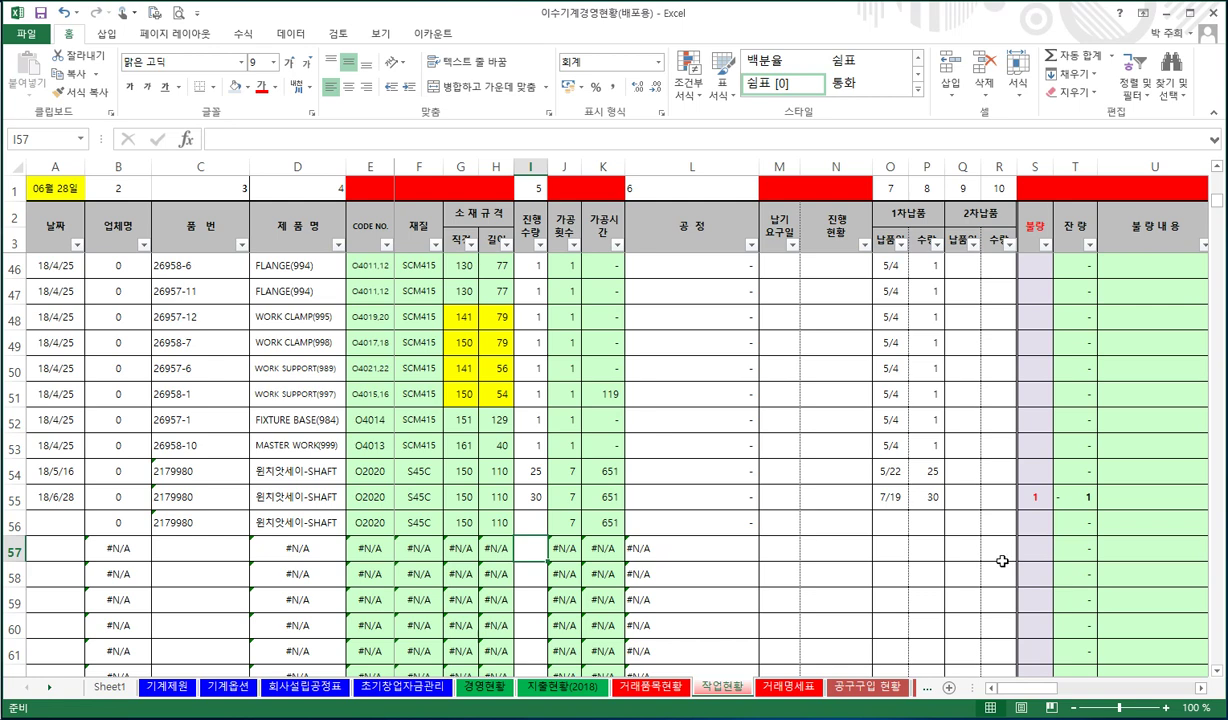
pyautogui.hscroll(2, 1001, 561)
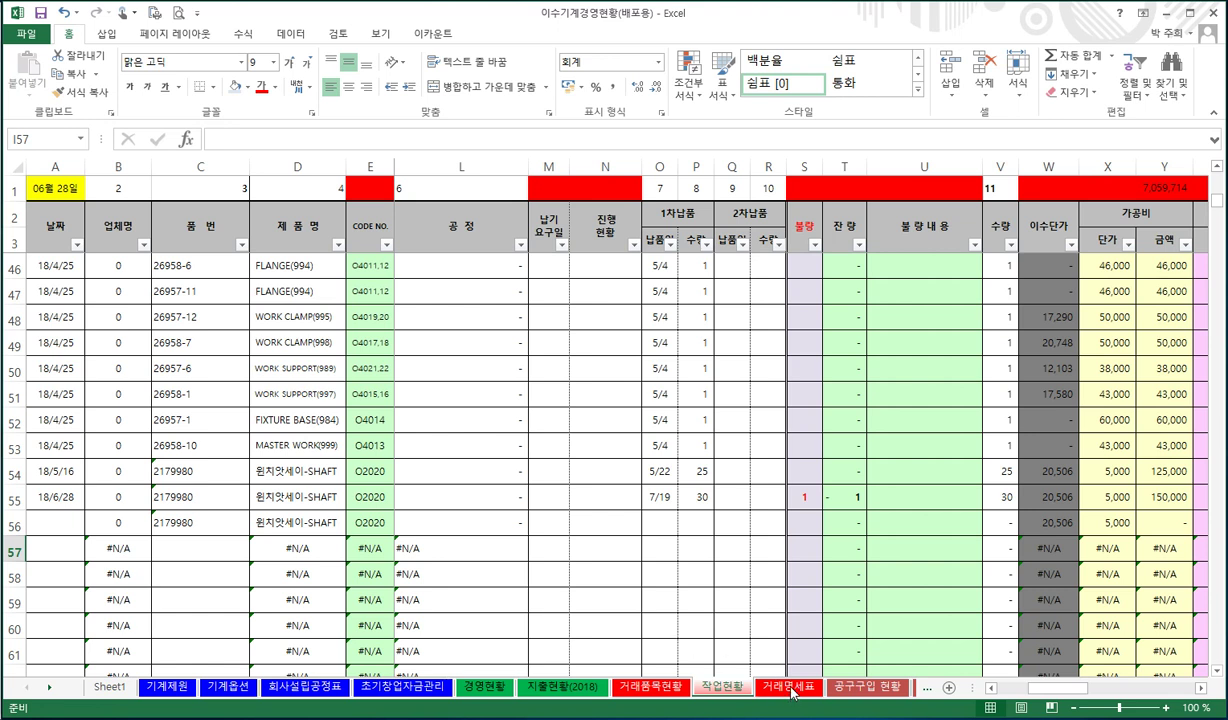
# Start a new item in row 53 of the 거래품목현황 sheet with company 현대, part number 124h and product name pin
pyautogui.click(640, 687)
pyautogui.scroll(-8, 203, 485)
pyautogui.click(83, 507)
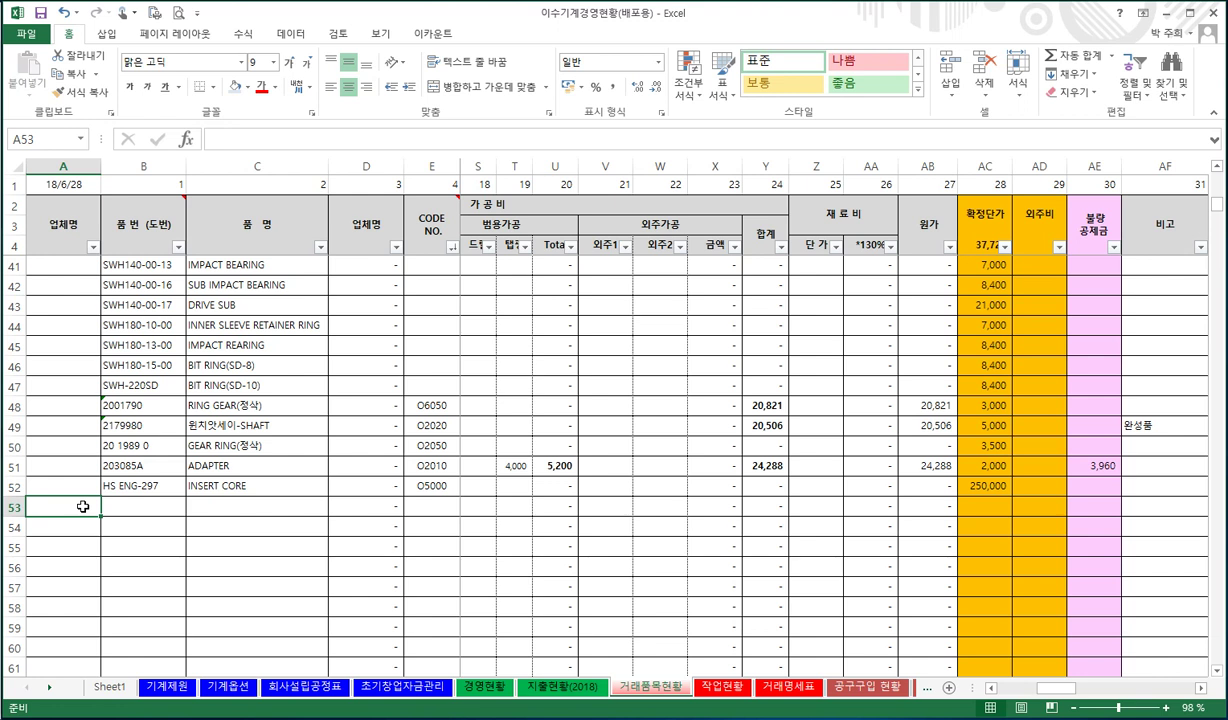
pyautogui.write('현')
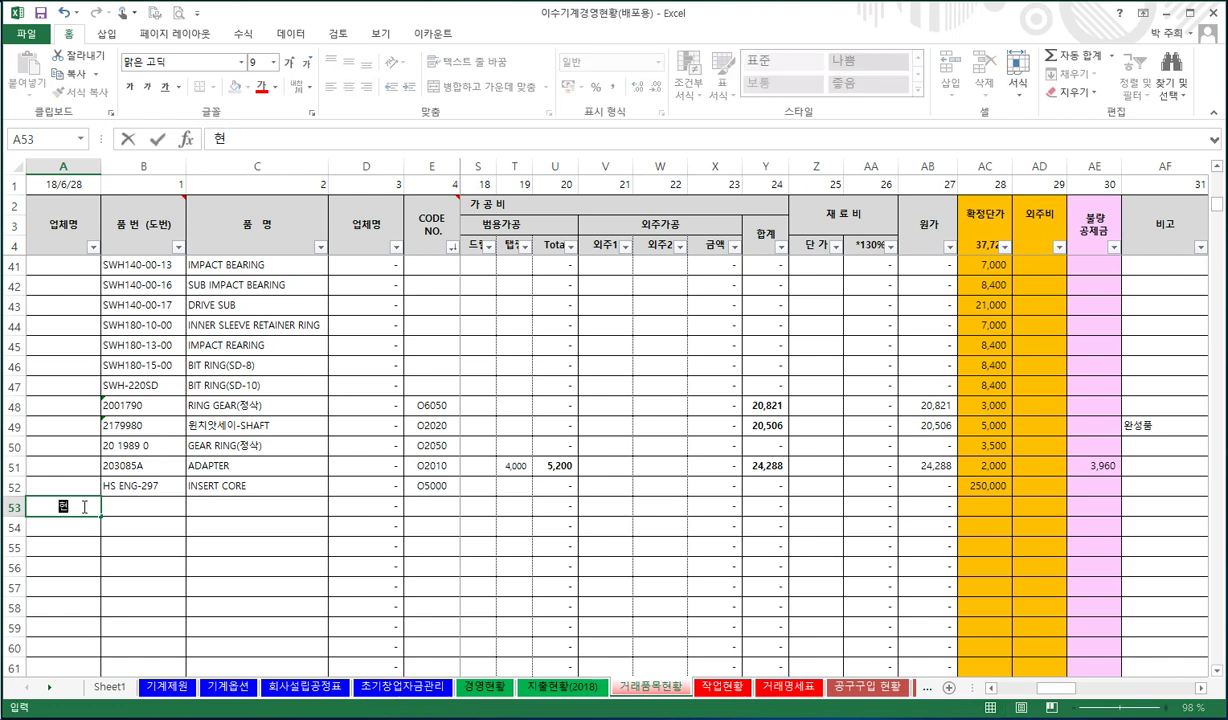
pyautogui.write('대')
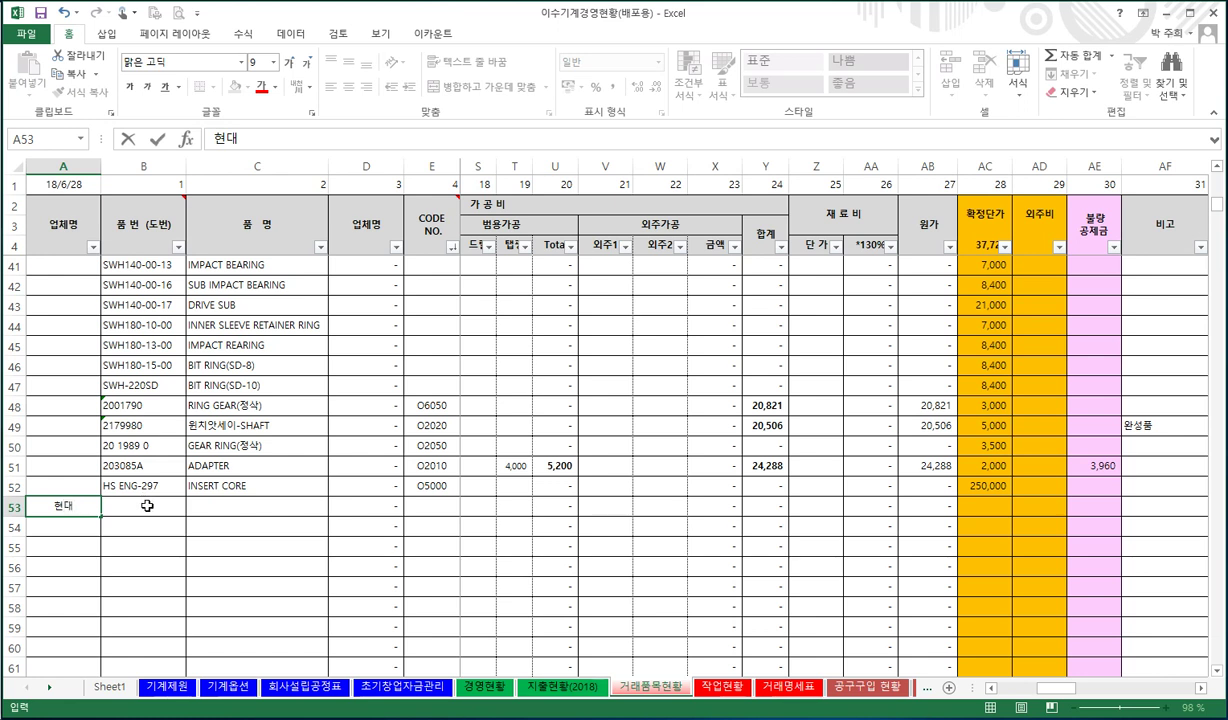
pyautogui.press('Tab')
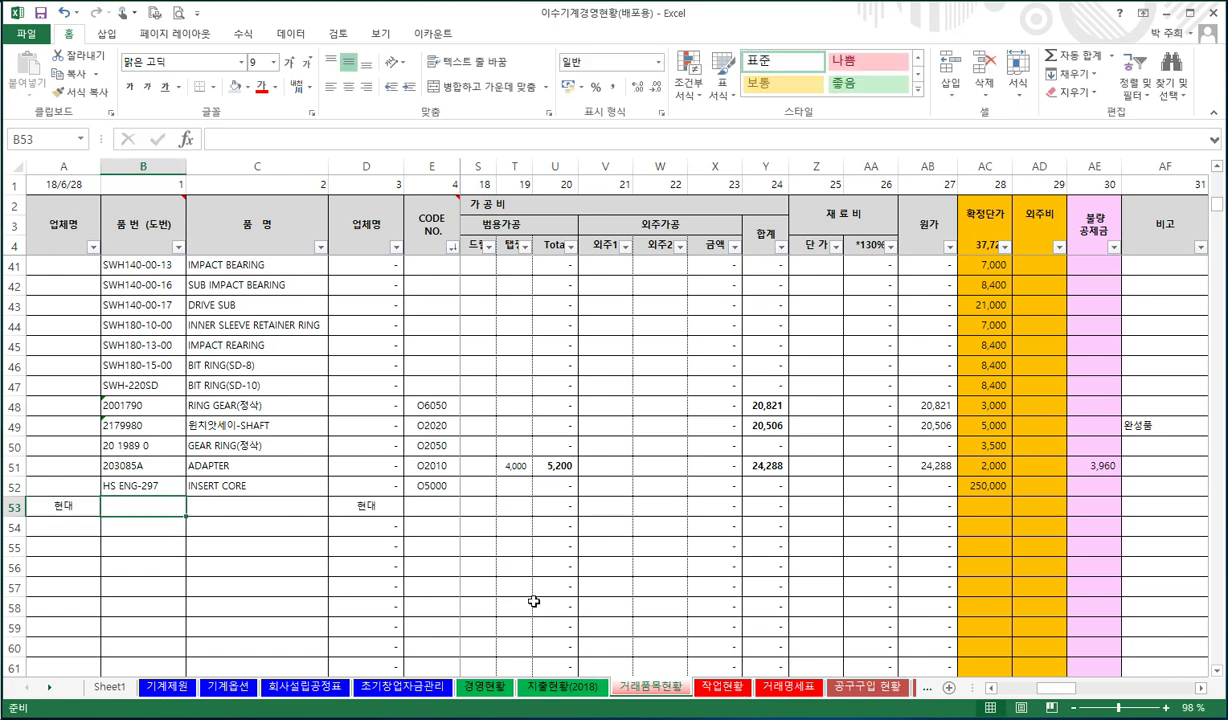
pyautogui.write('124')
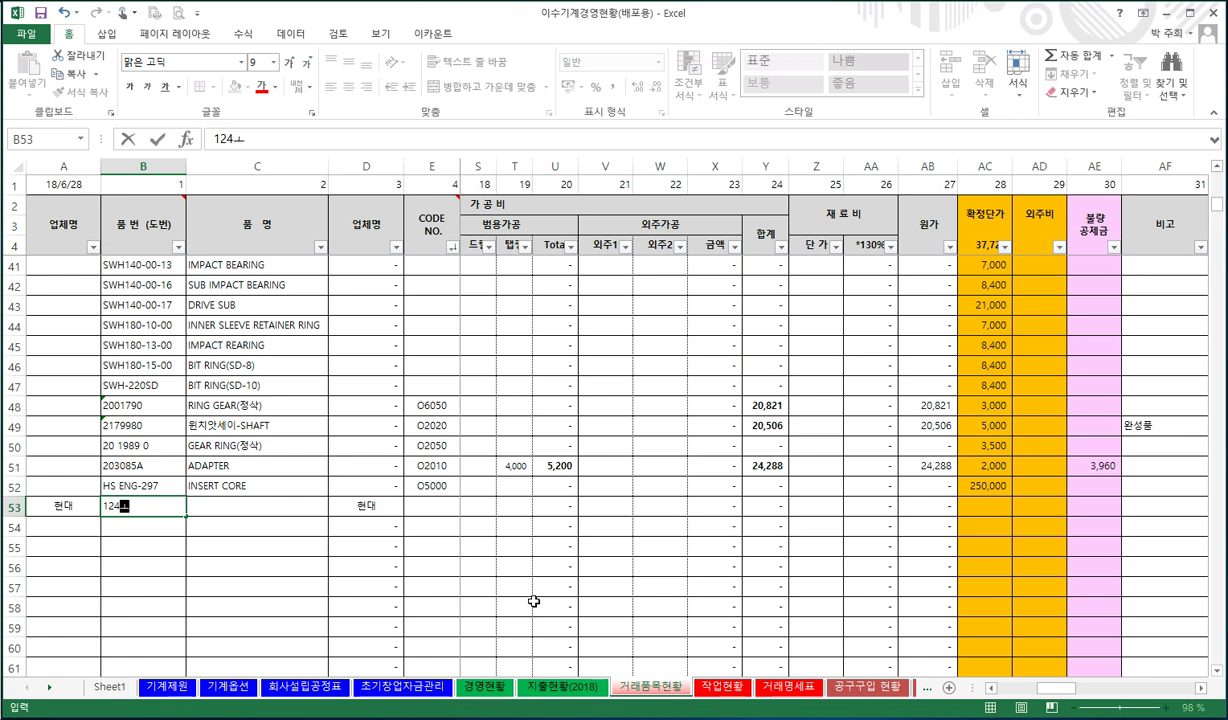
pyautogui.write('h')
pyautogui.click(244, 508)
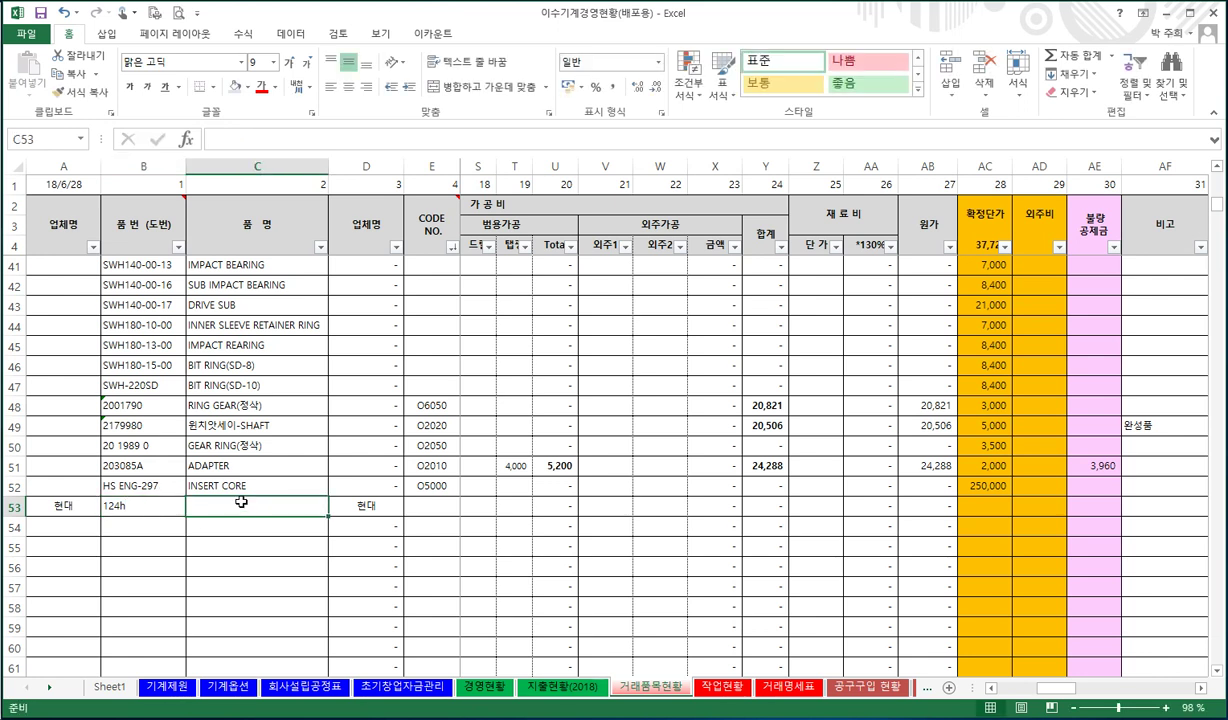
pyautogui.write('pin')
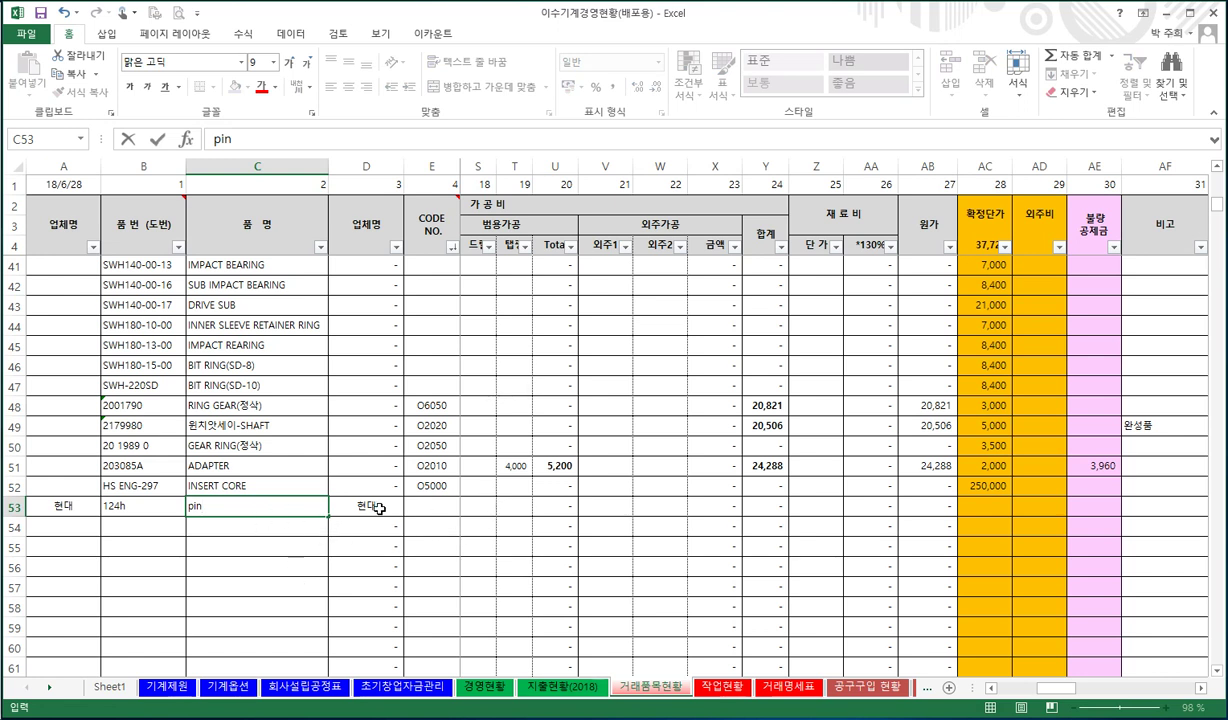
# Fill in the new pin item's material specification: material s45c, diameter 100 and length 200
pyautogui.hscroll(-3, 537, 501)
pyautogui.hscroll(-3, 370, 505)
pyautogui.click(499, 512)
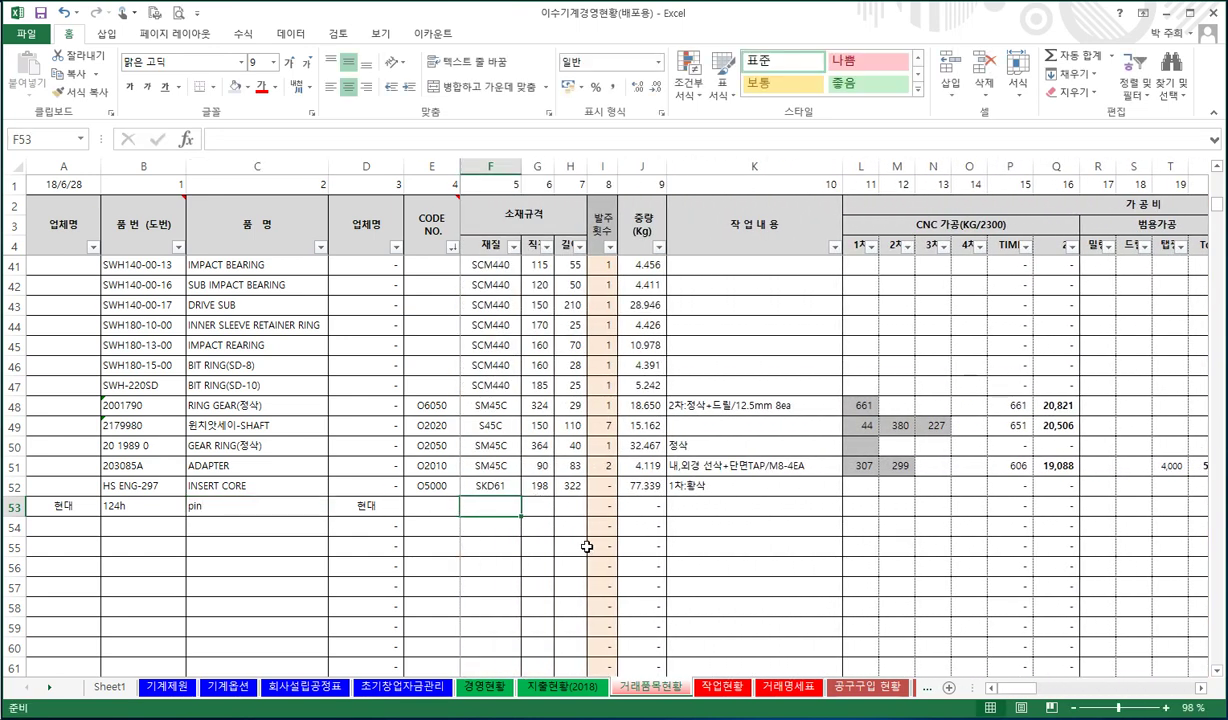
pyautogui.write('s45')
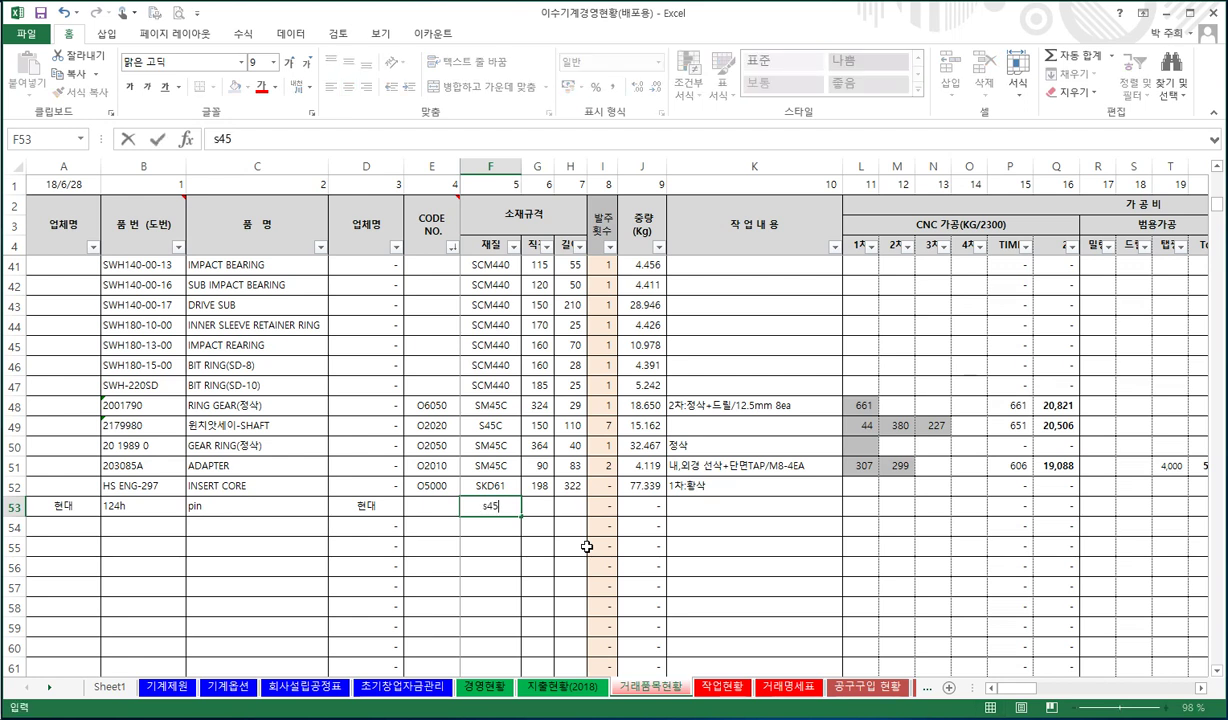
pyautogui.write('c')
pyautogui.press('Tab')
pyautogui.write('100')
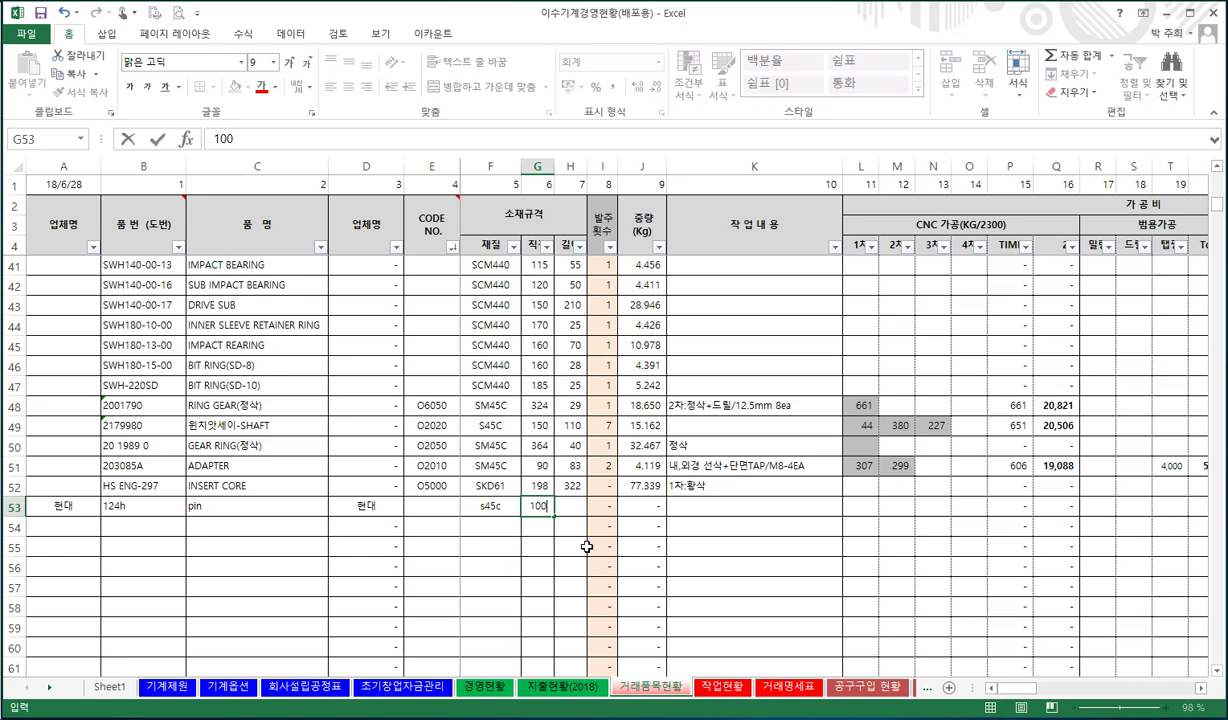
pyautogui.press('Tab')
pyautogui.write('200')
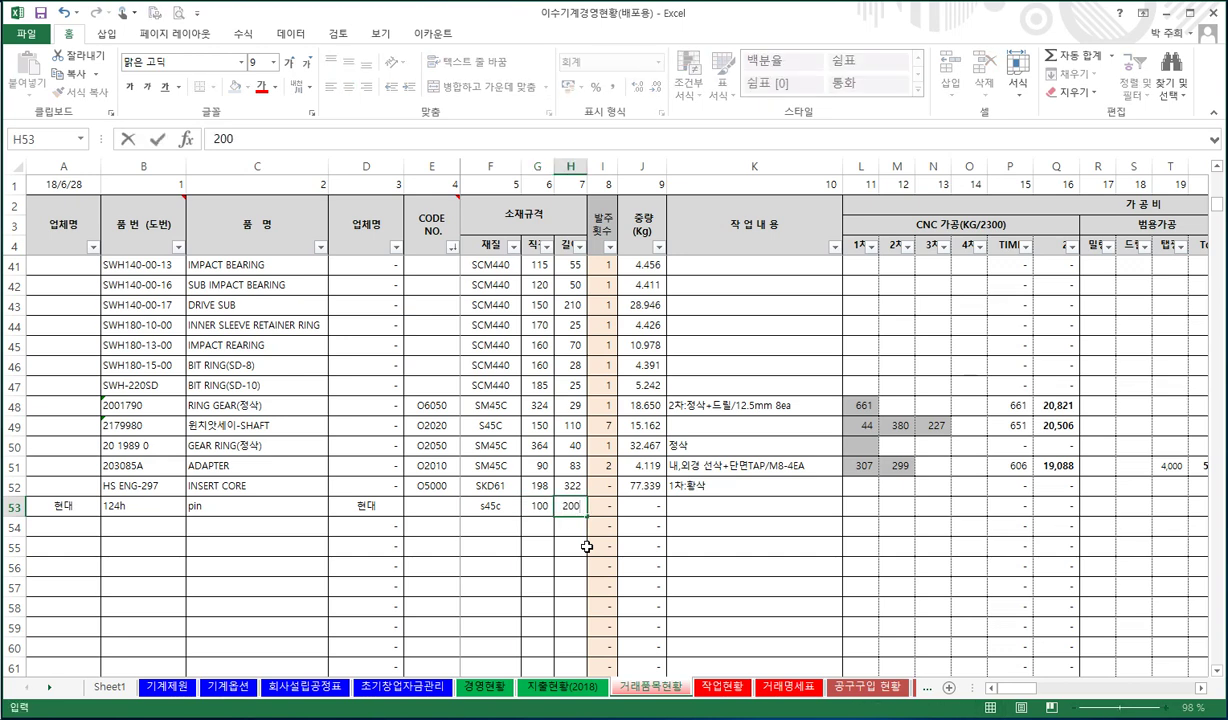
pyautogui.press('Down')
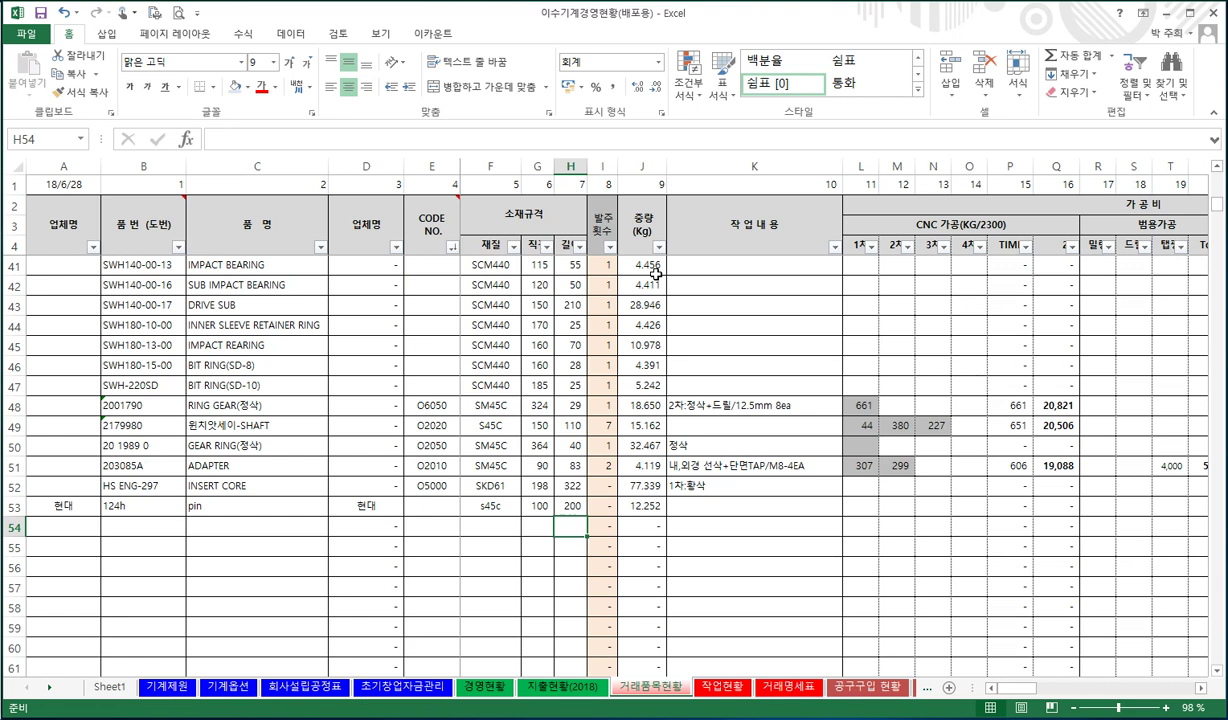
# Enter the pin item's CNC machining times in row 53: 58 for the first operation and 25 for the second
pyautogui.click(865, 510)
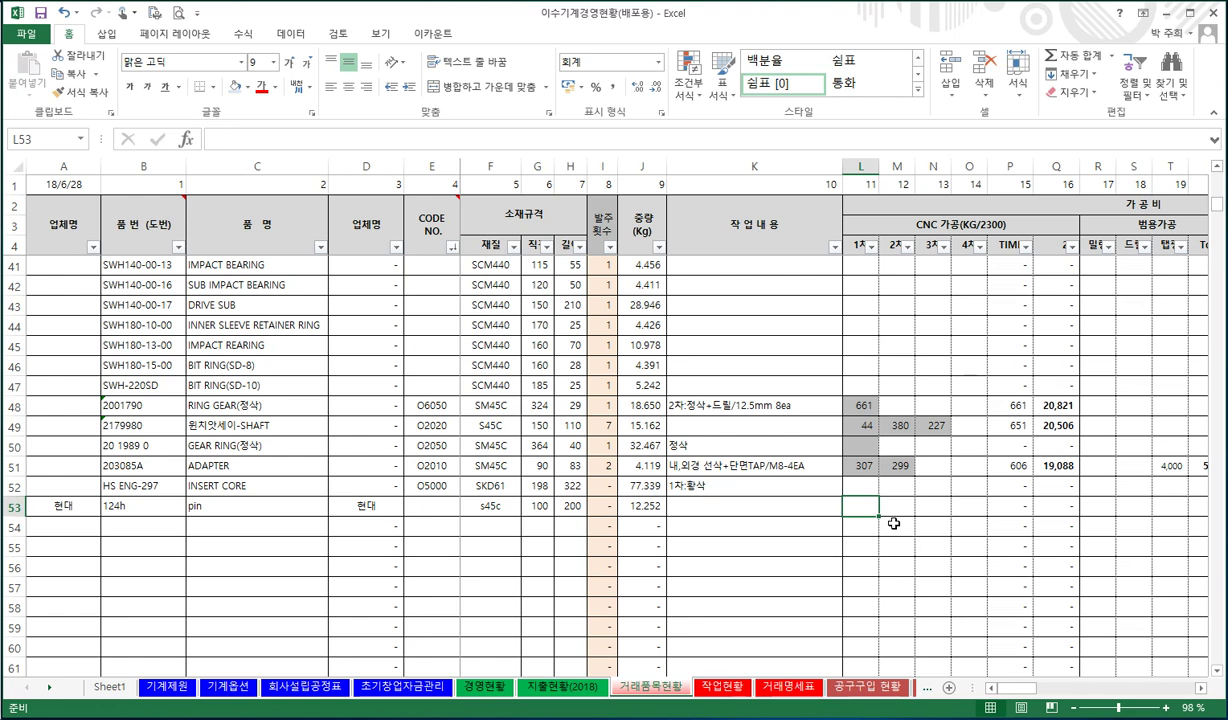
pyautogui.write('58')
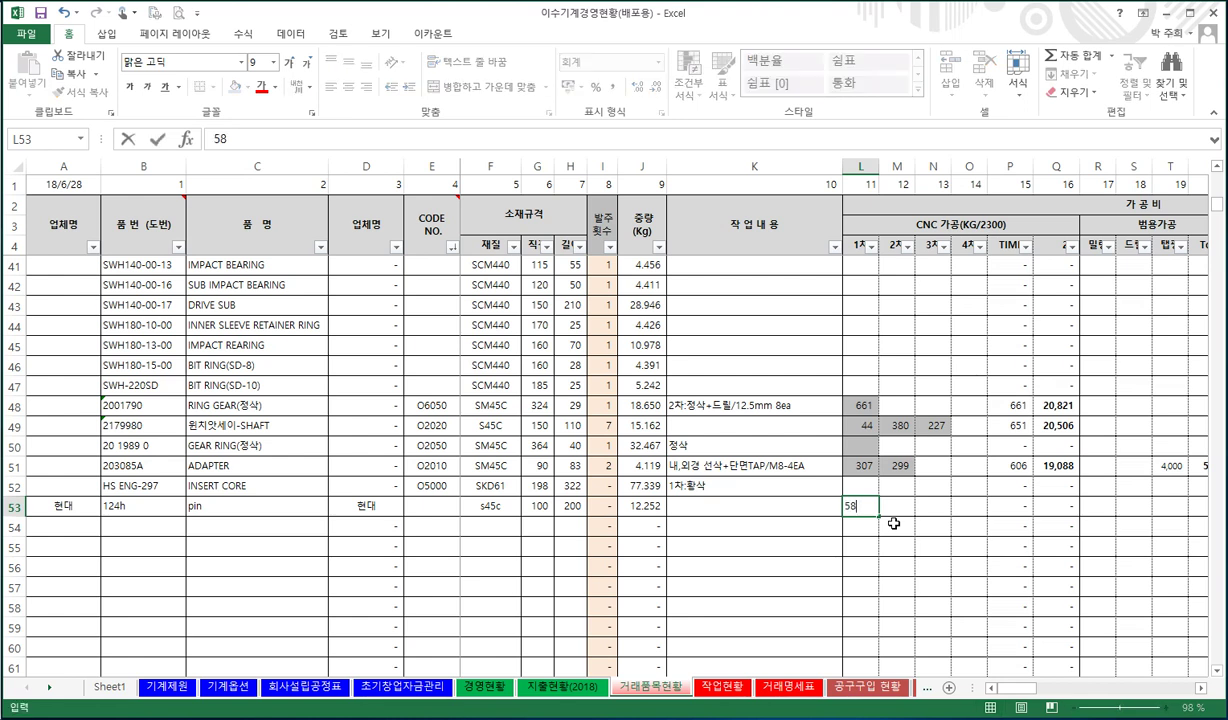
pyautogui.press('Tab')
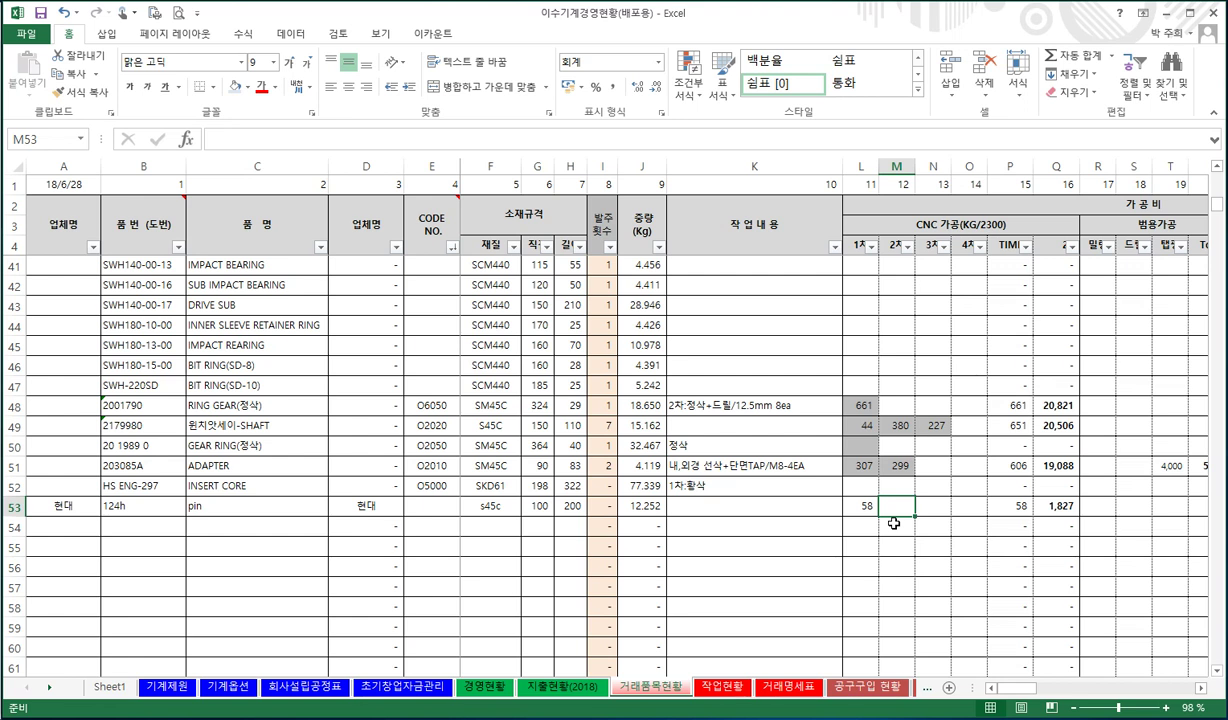
pyautogui.write('25')
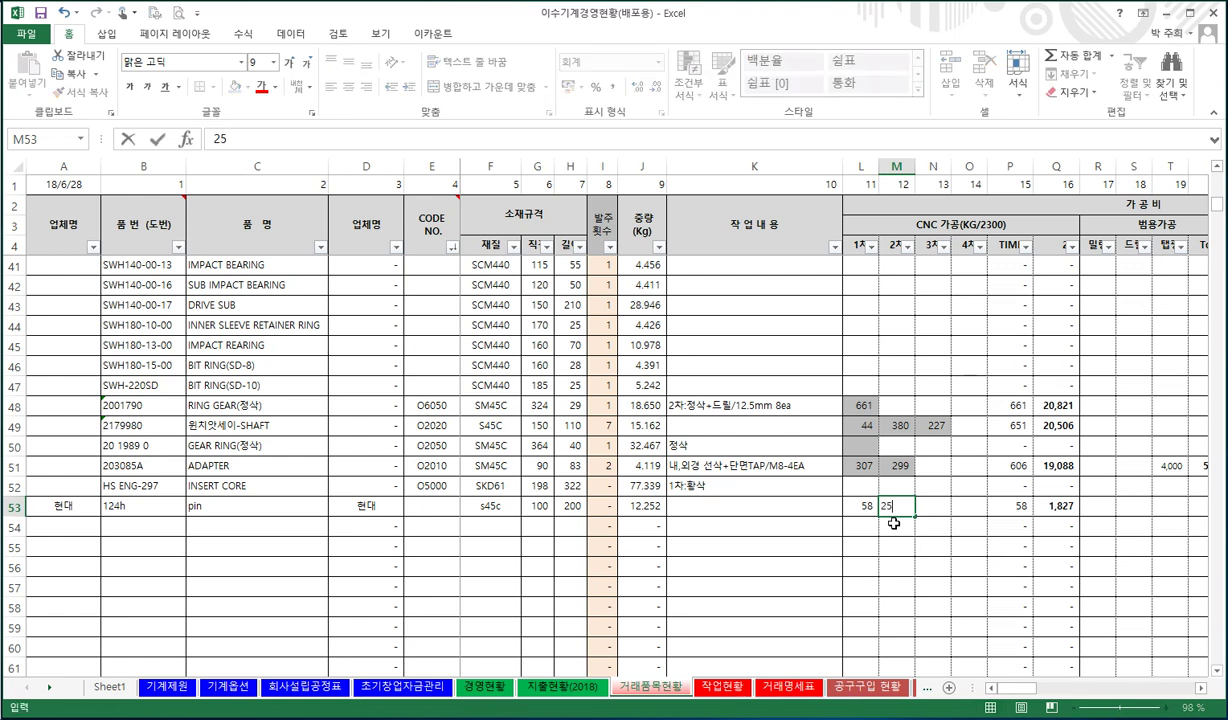
pyautogui.press('Tab')
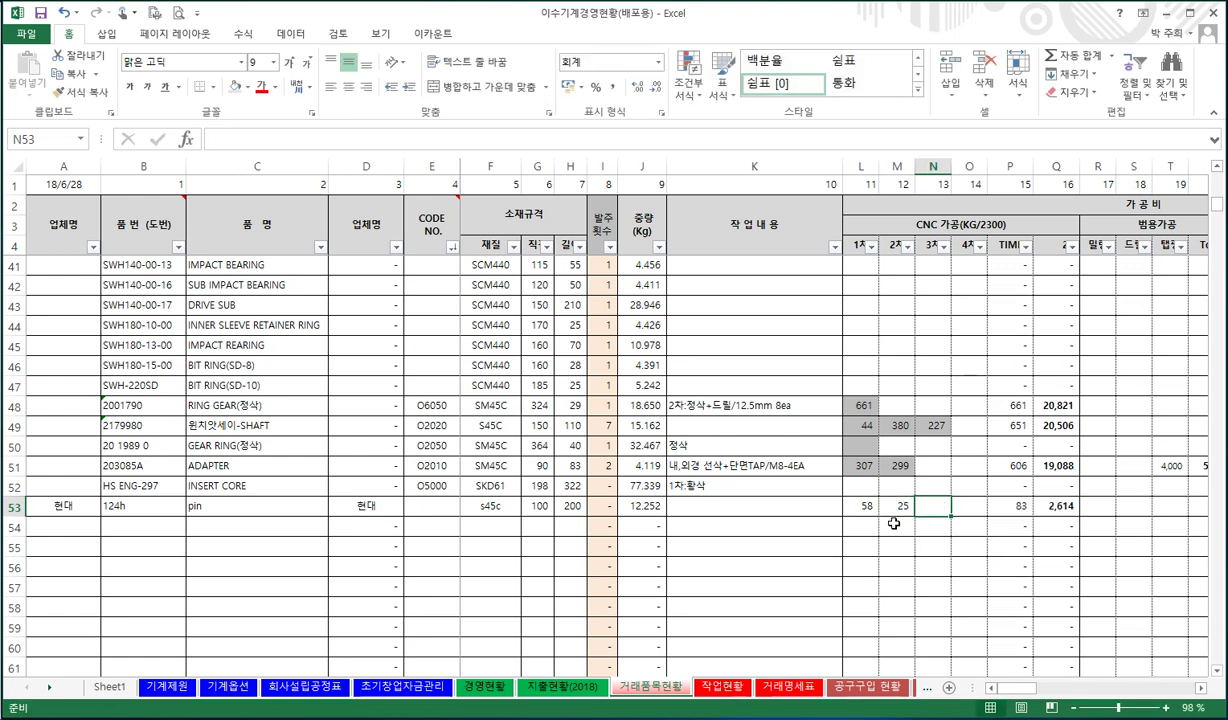
# Enter 30 as the pin item's third CNC machining time in row 53 and inspect the rate and machining cost formulas
pyautogui.write('30')
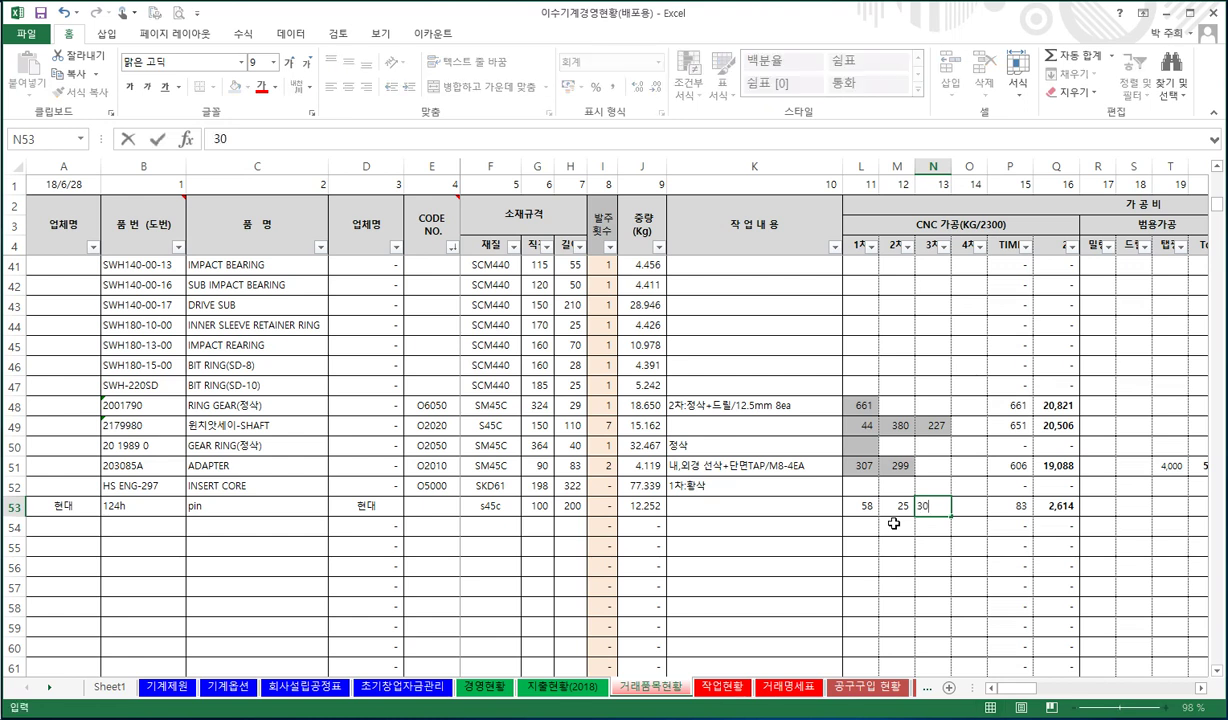
pyautogui.press('Tab')
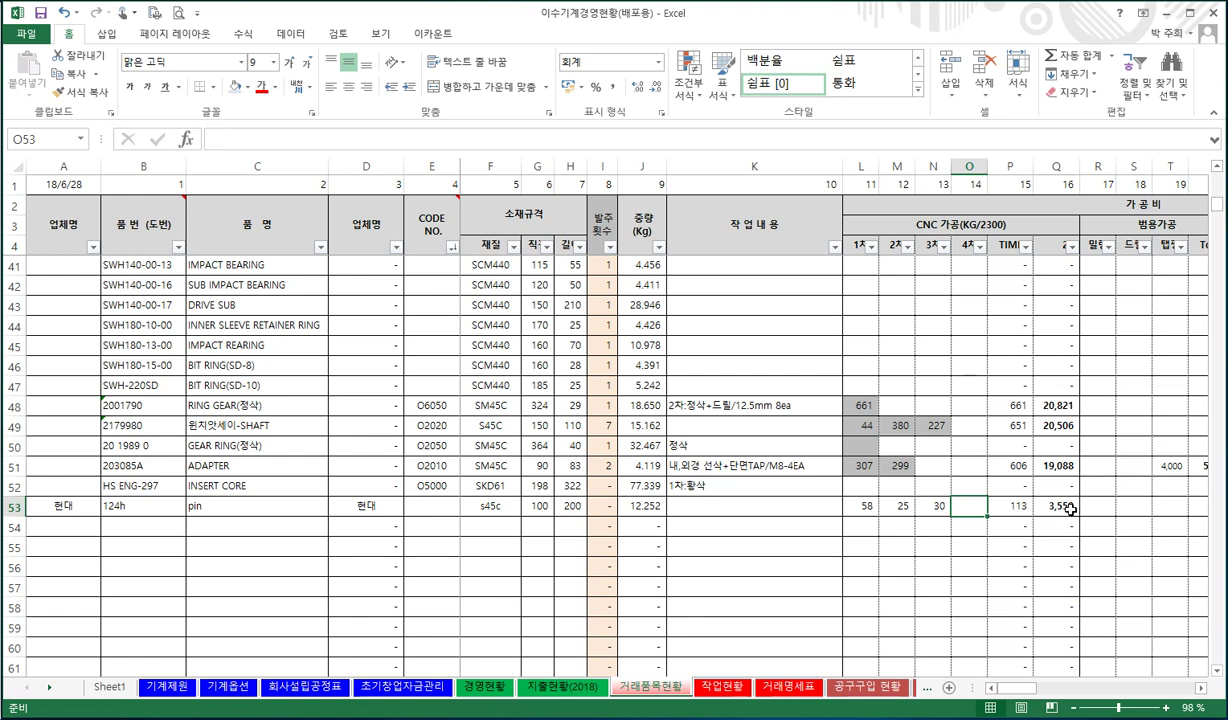
pyautogui.click(1058, 245)
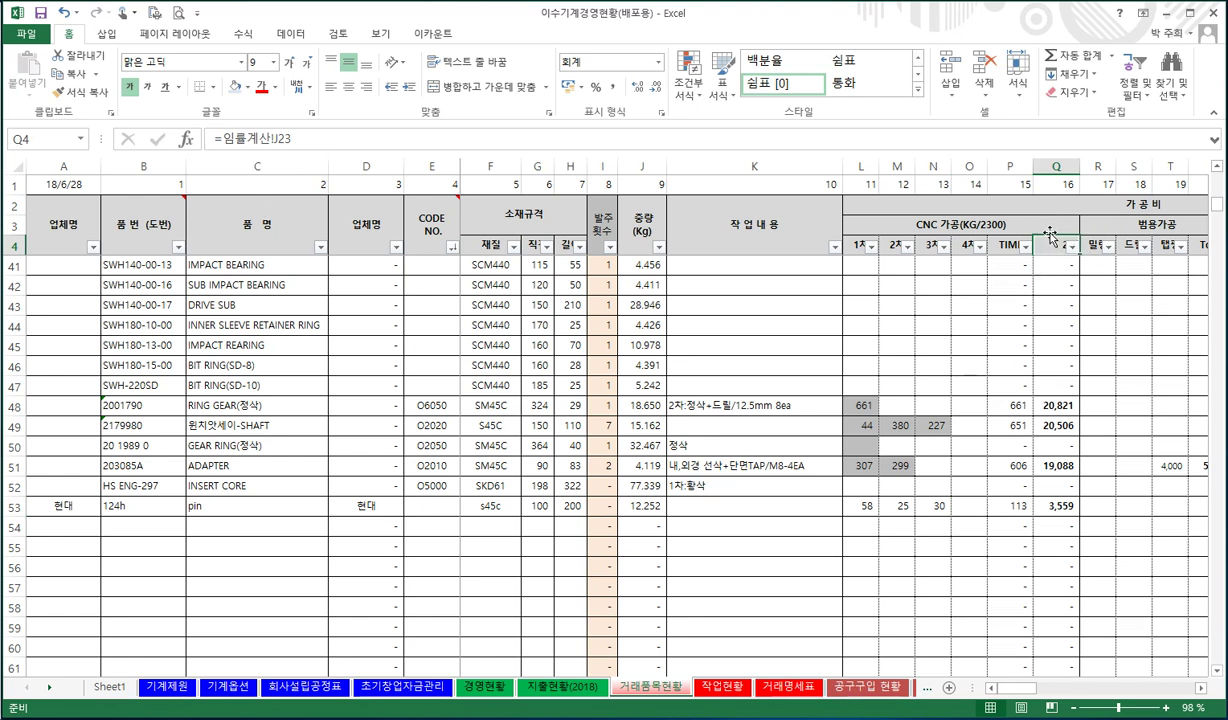
pyautogui.click(1060, 505)
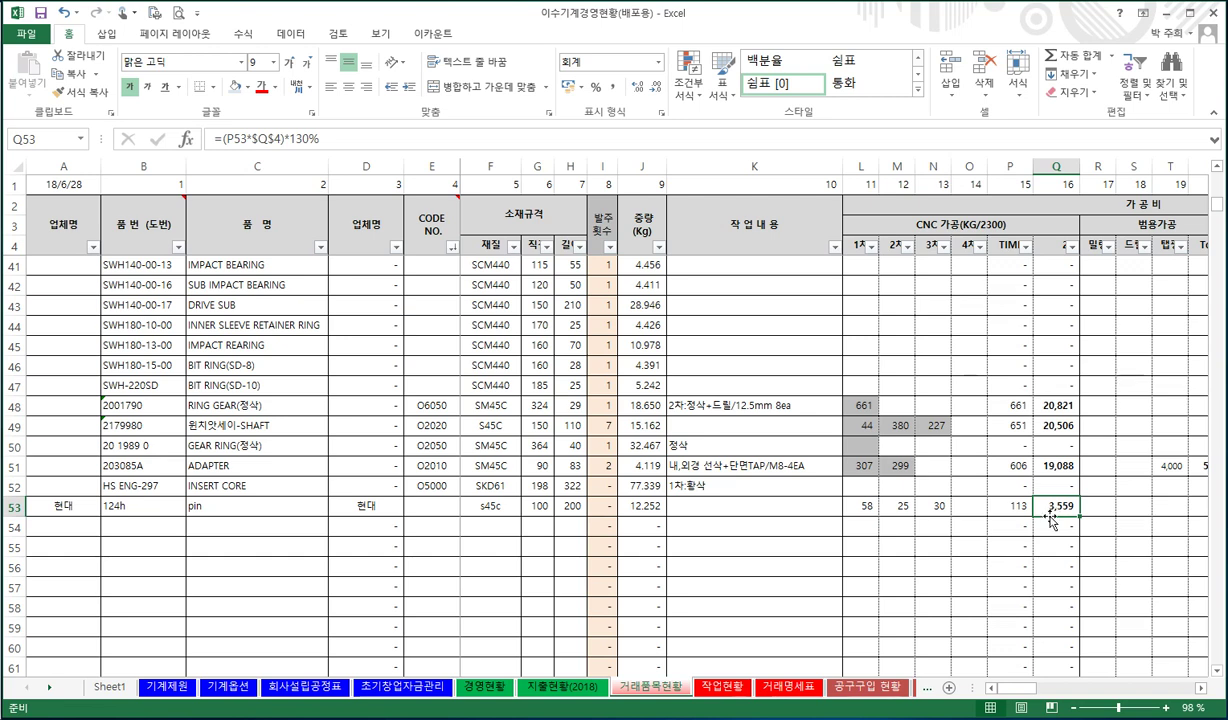
# Check the pin item's 원가 cell in row 53 and set its 확정단가 to 3000
pyautogui.moveTo(1018, 688); pyautogui.dragTo(1061, 694)
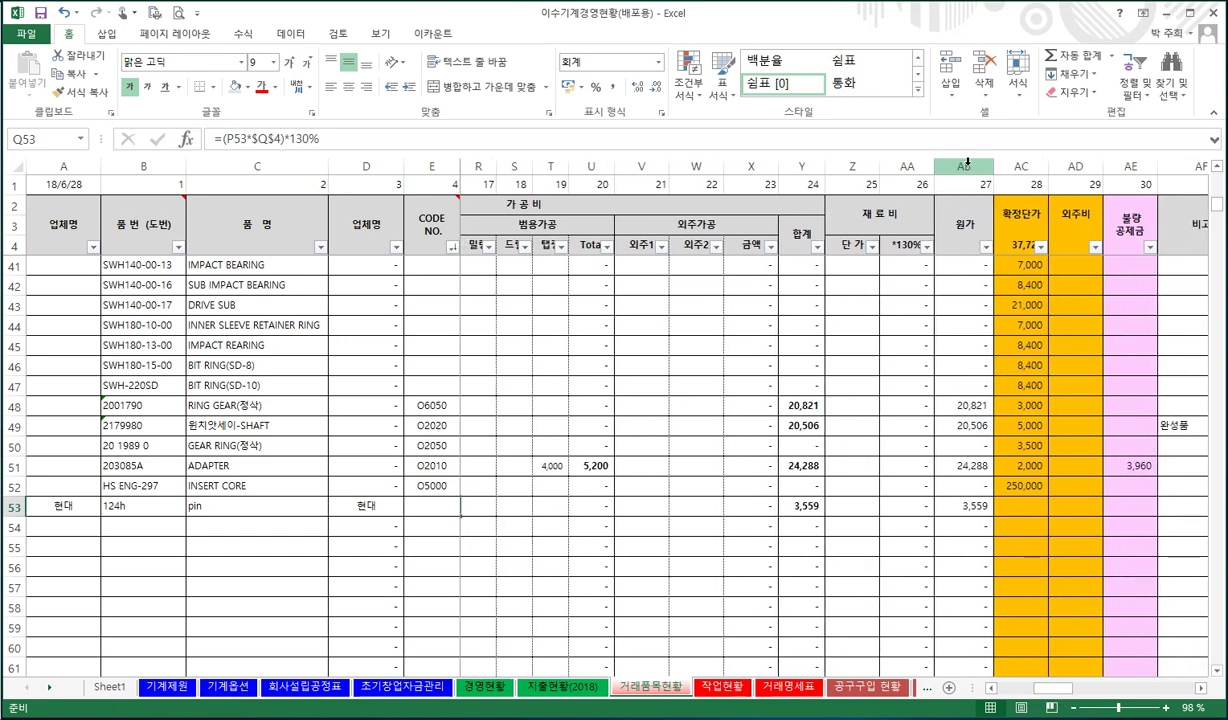
pyautogui.click(940, 165)
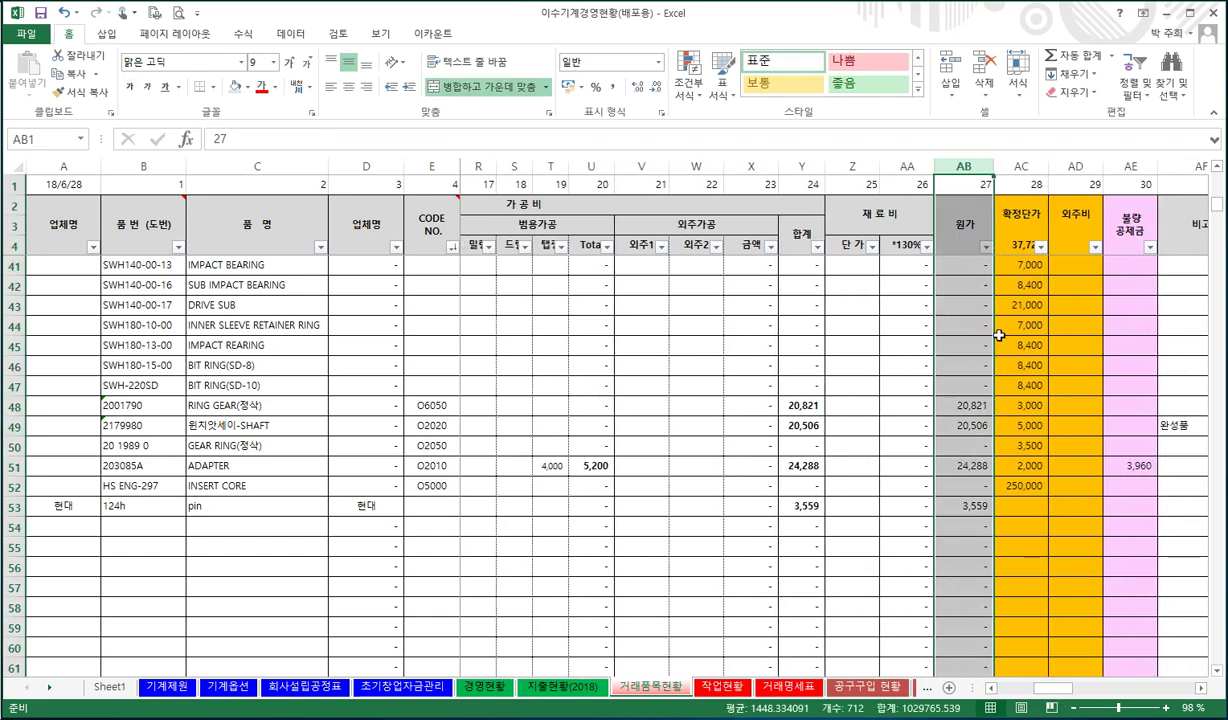
pyautogui.click(975, 507)
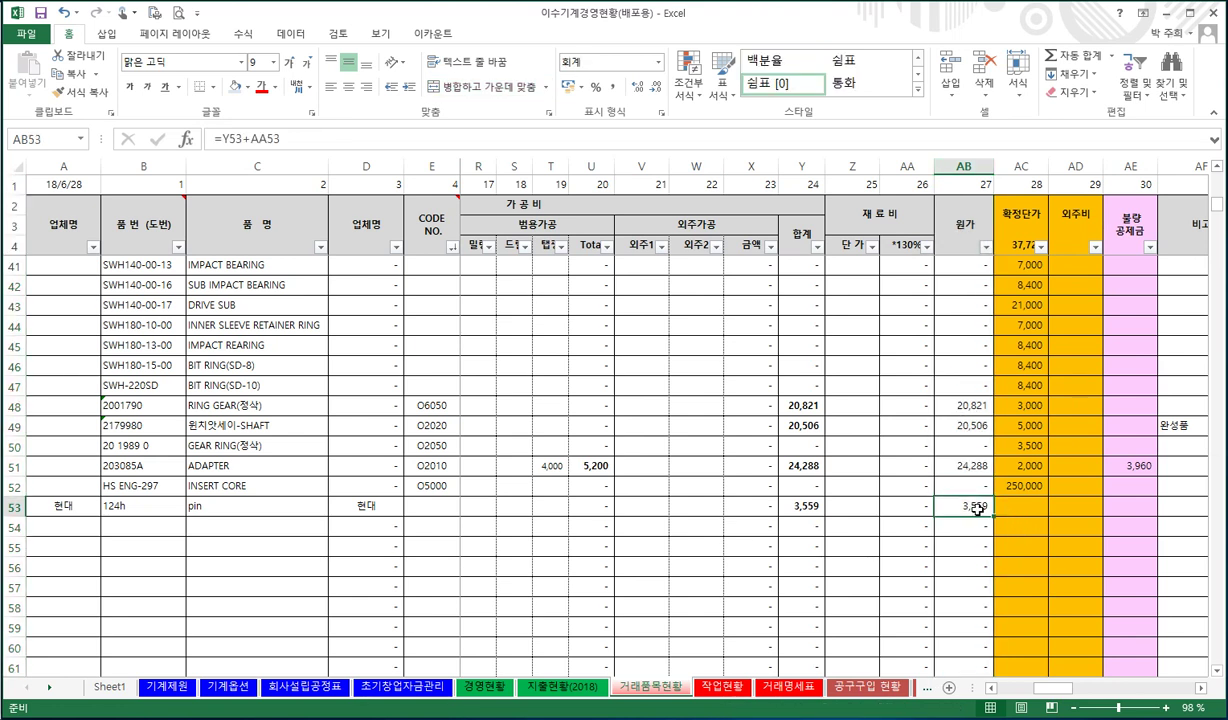
pyautogui.click(1022, 510)
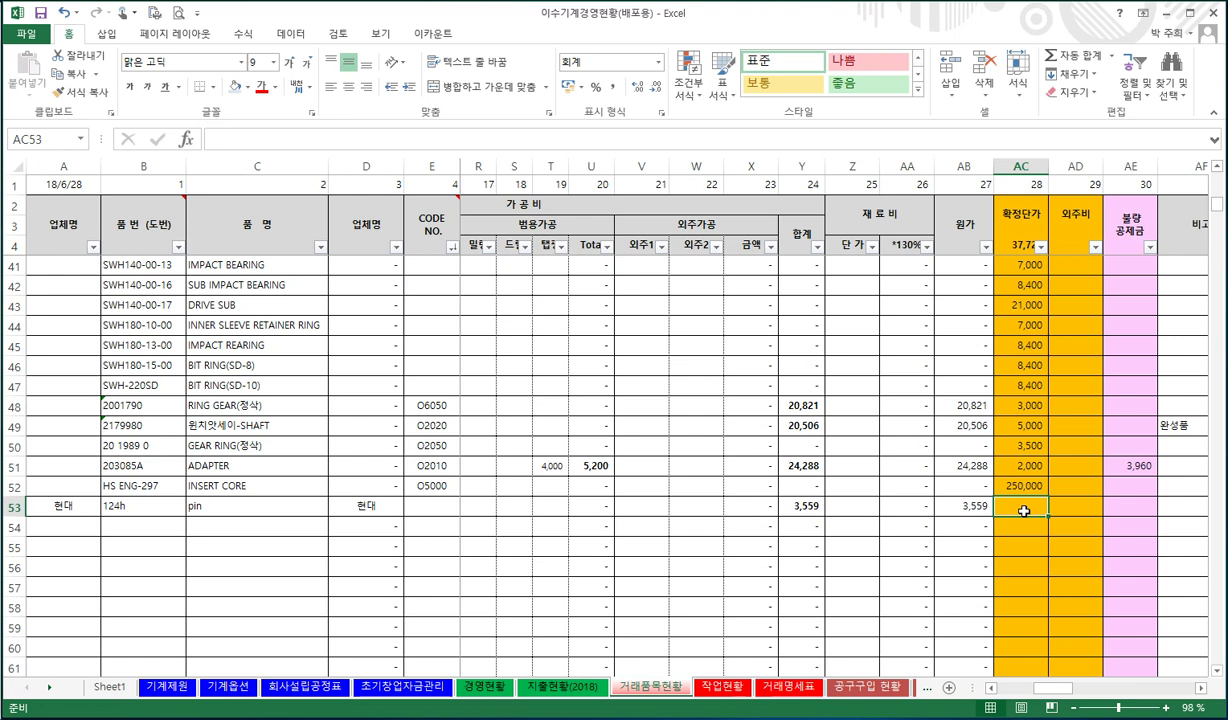
pyautogui.write('3000')
pyautogui.press('Return')
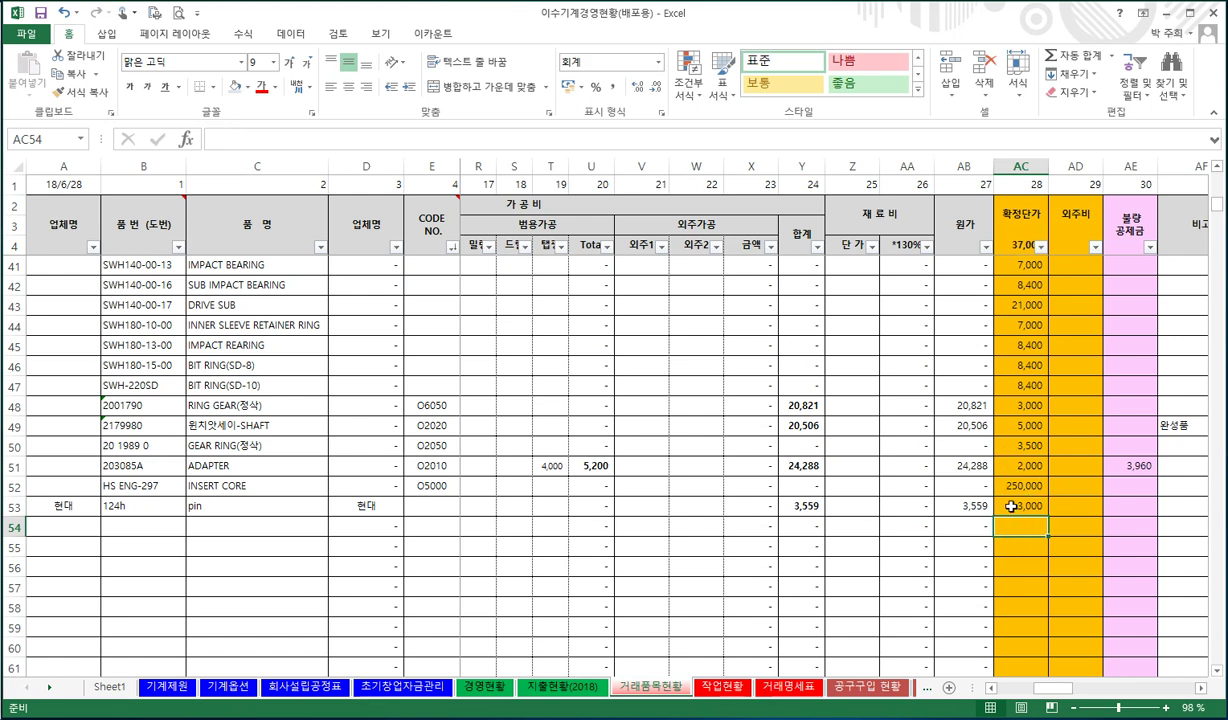
# Start a work entry for the pin item in row 57 of the 작업현황 sheet with date 18/7/23
pyautogui.click(128, 511)
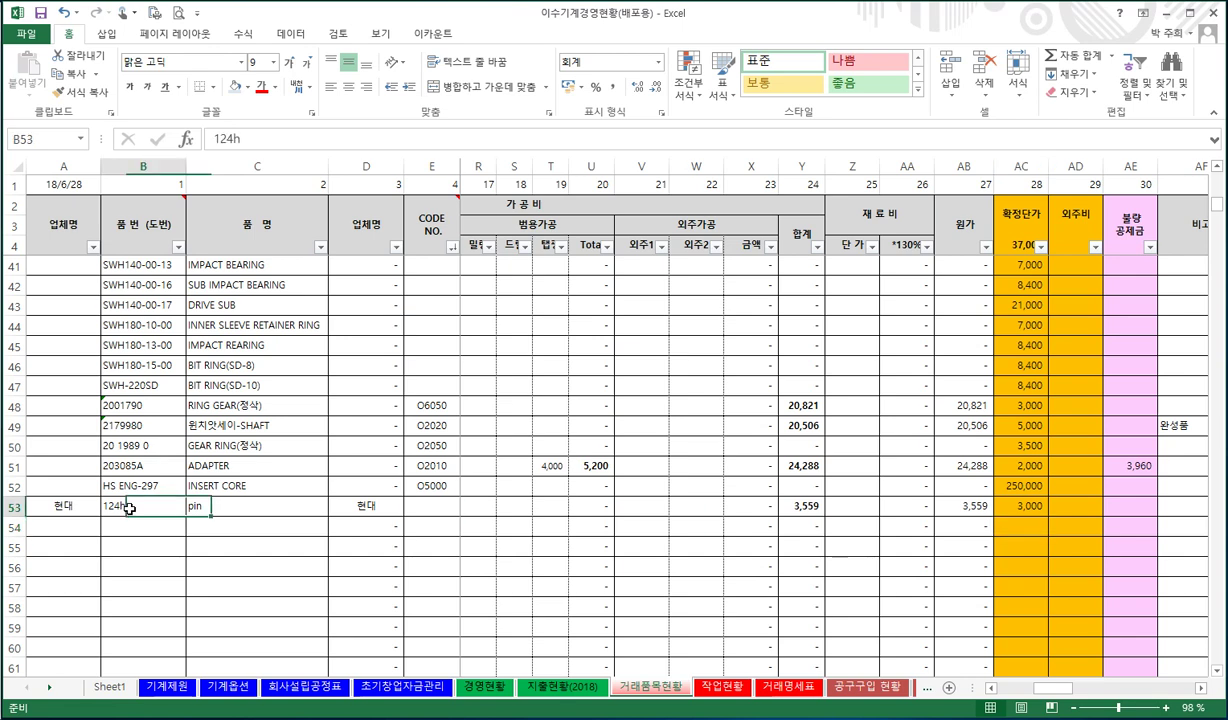
pyautogui.click(735, 689)
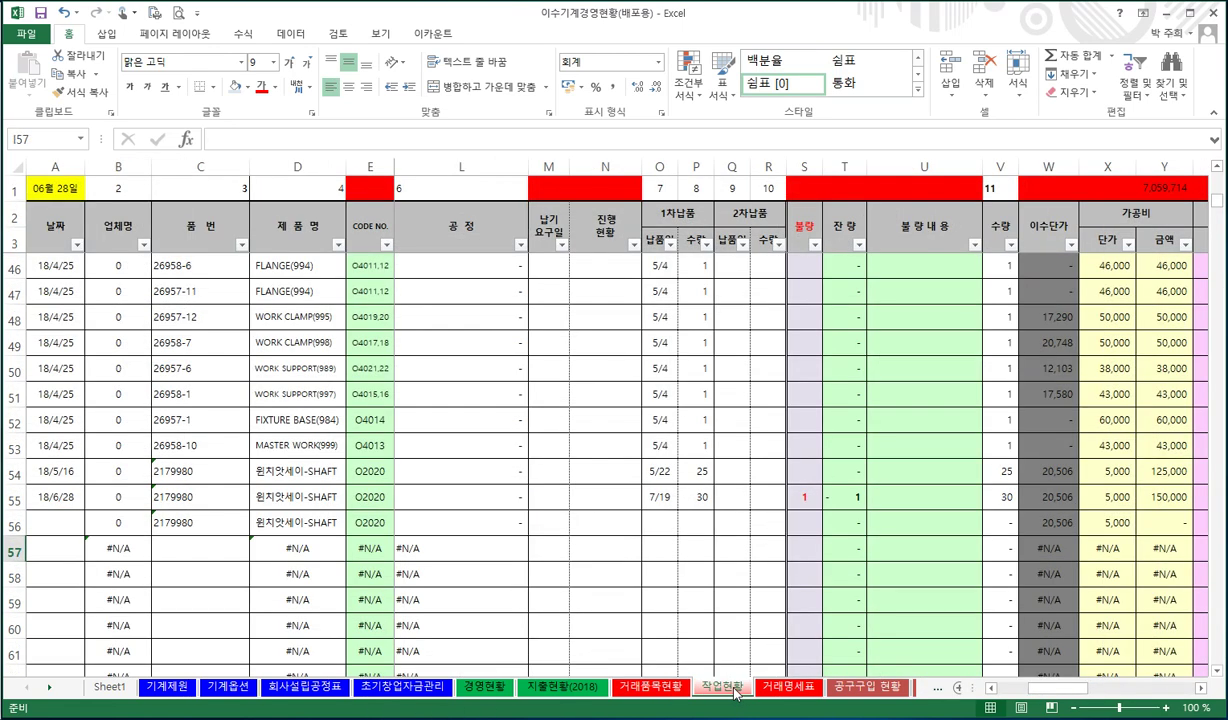
pyautogui.click(47, 546)
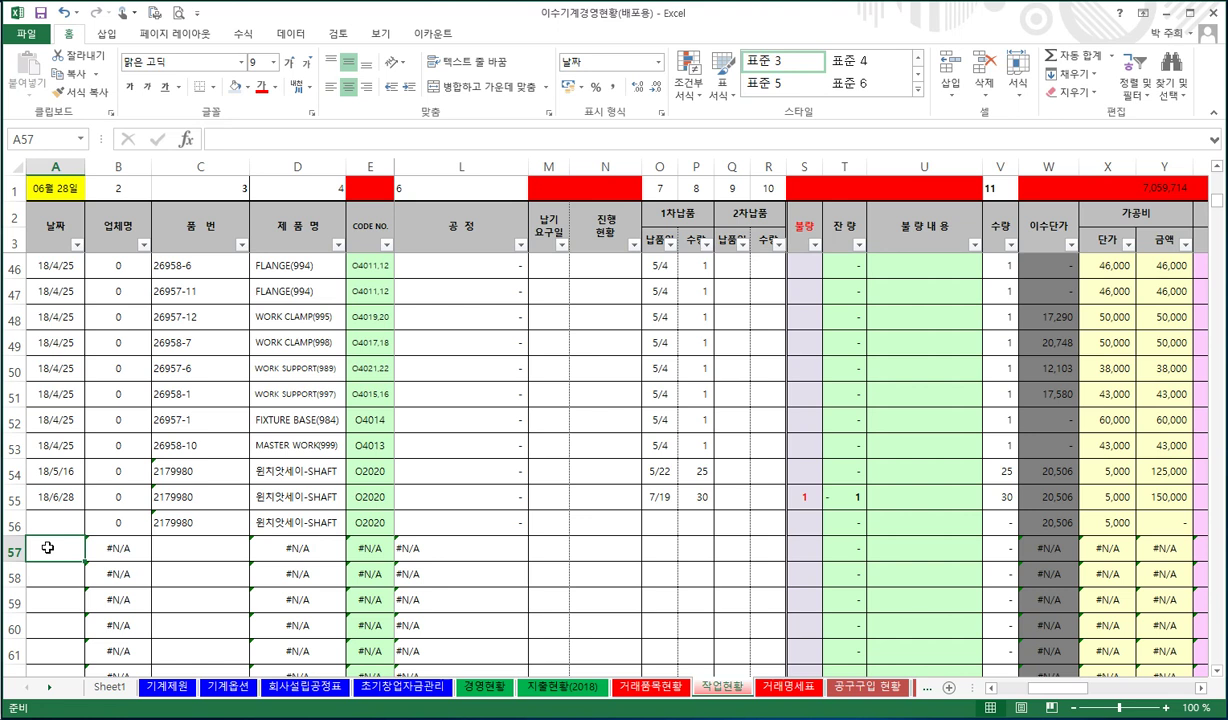
pyautogui.write('18')
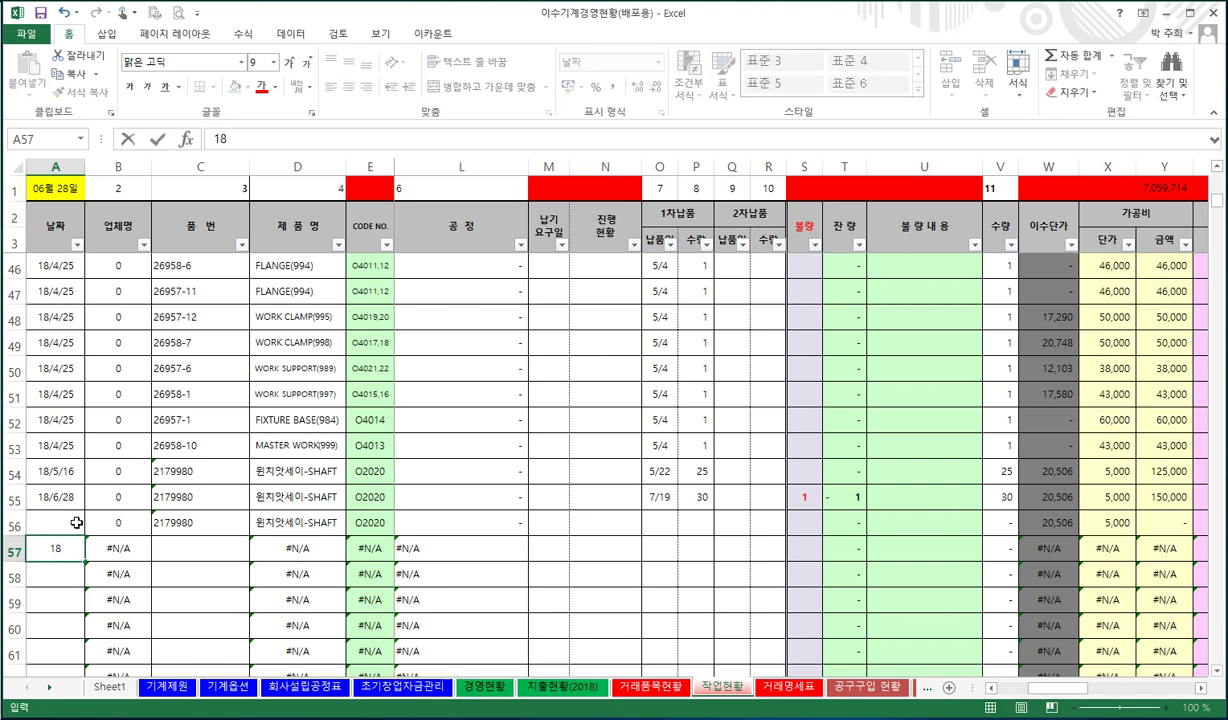
pyautogui.write('/7/23')
pyautogui.press('Tab')
# Enter part number 124h in row 57 of 작업현황, checking it against the item's row on 거래품목현황
pyautogui.press('Tab')
pyautogui.write('1')
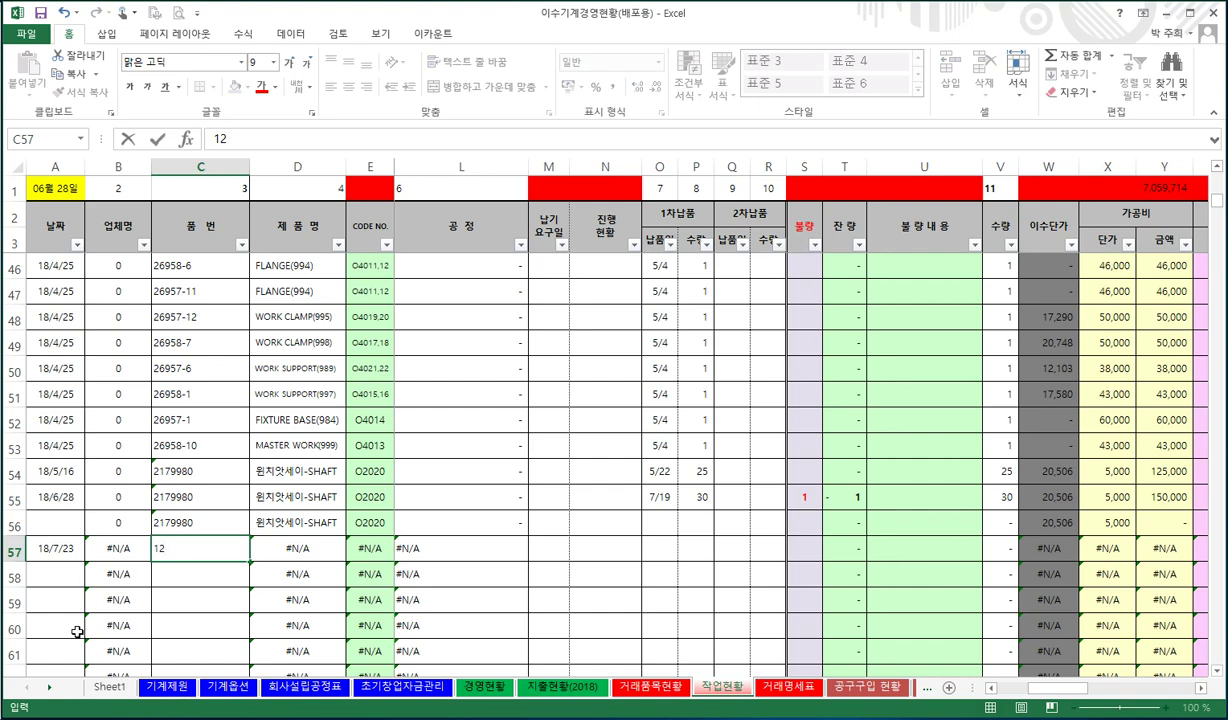
pyautogui.click(648, 688)
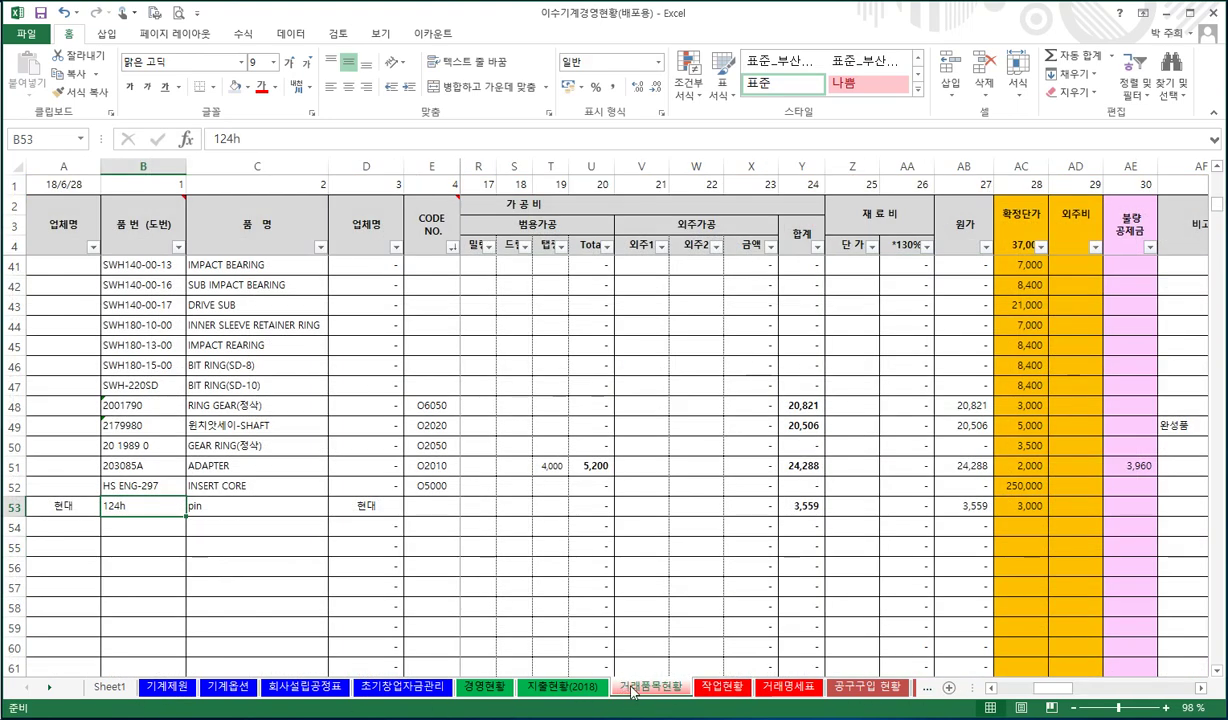
pyautogui.click(720, 687)
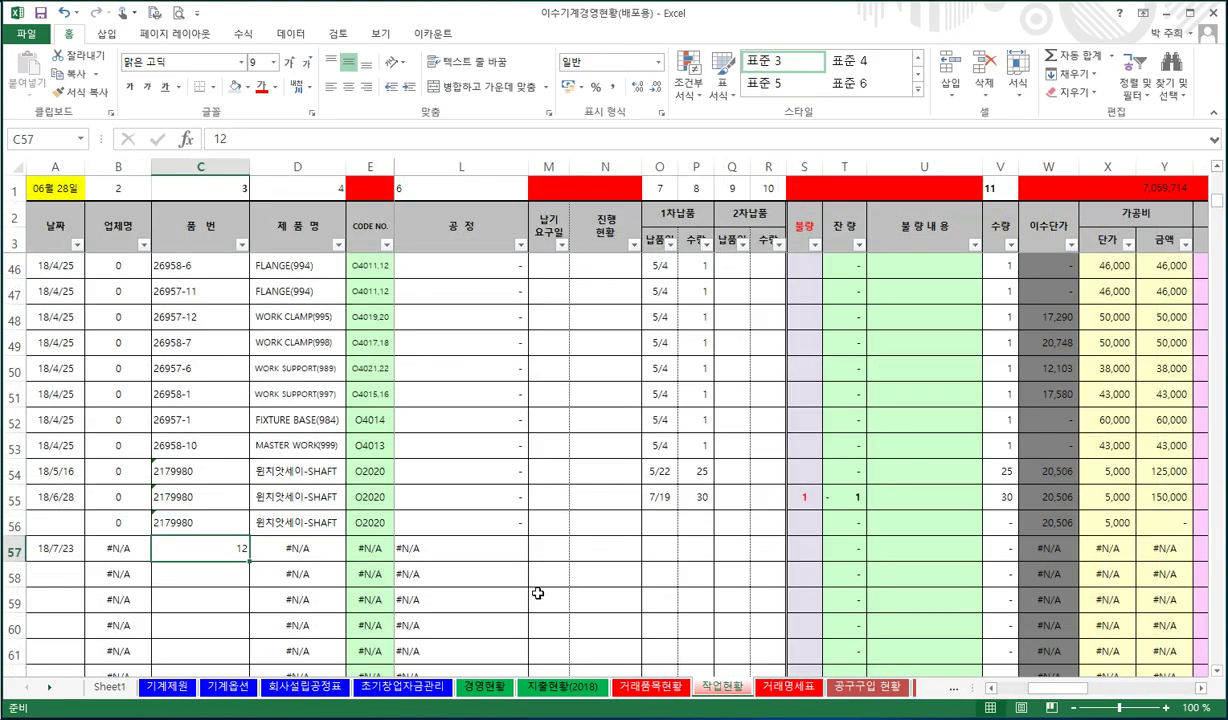
pyautogui.write('124h')
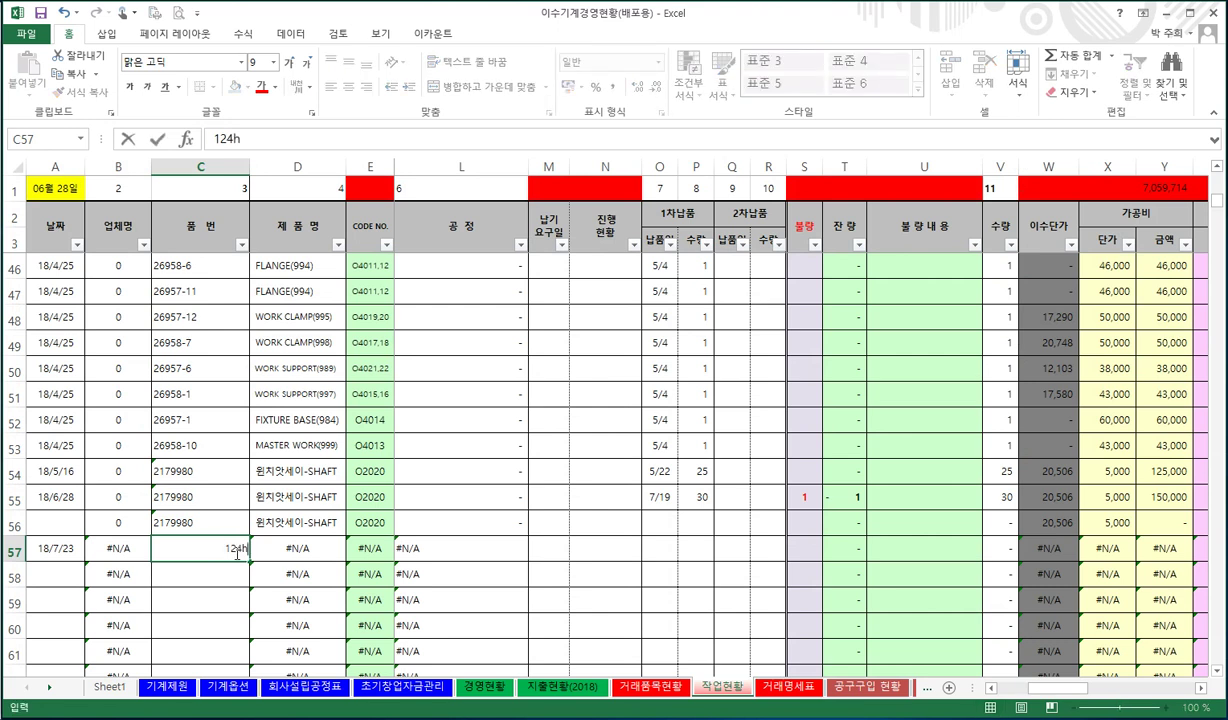
pyautogui.press('Return')
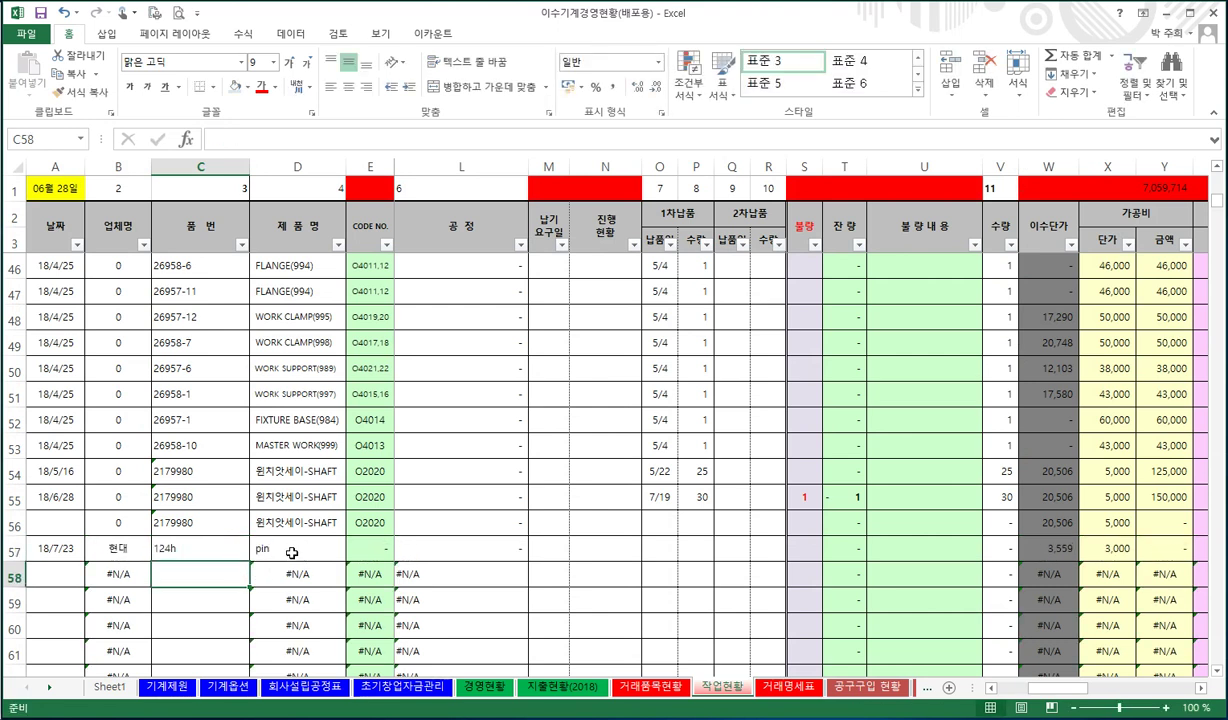
# Check row 57's 공정 lookup against the item's row on 거래품목현황 and set the 진행수량 to 100
pyautogui.click(412, 549)
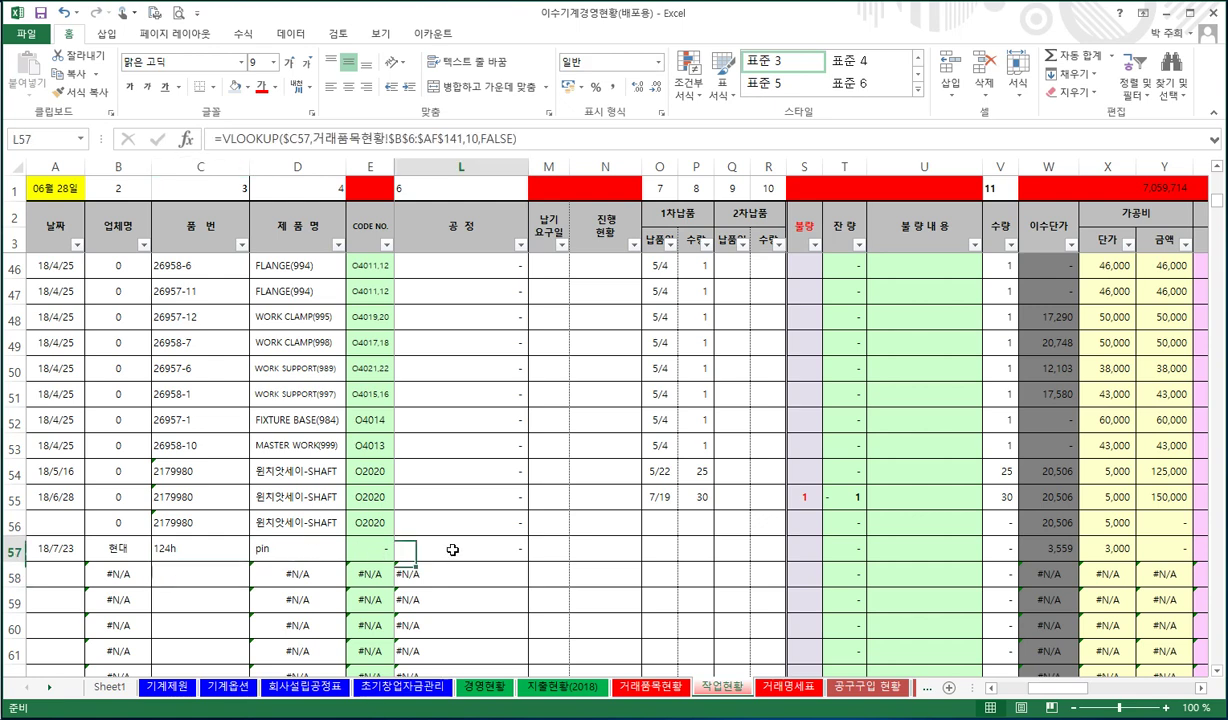
pyautogui.click(659, 688)
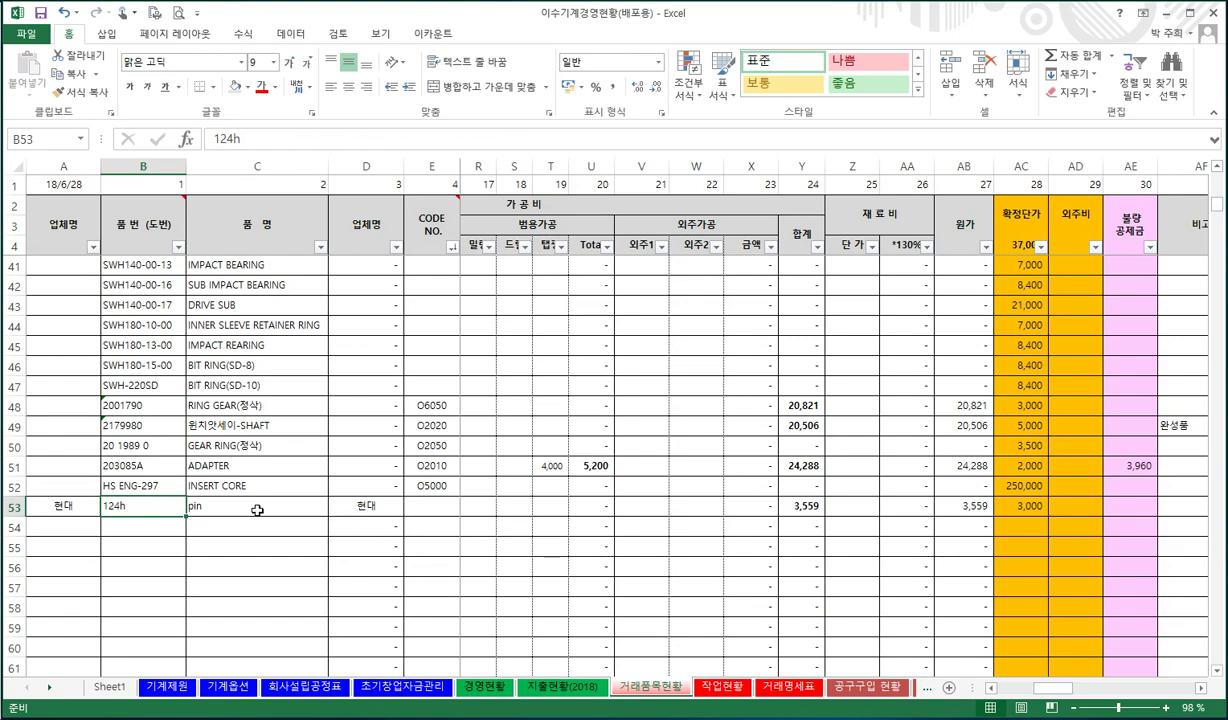
pyautogui.click(720, 687)
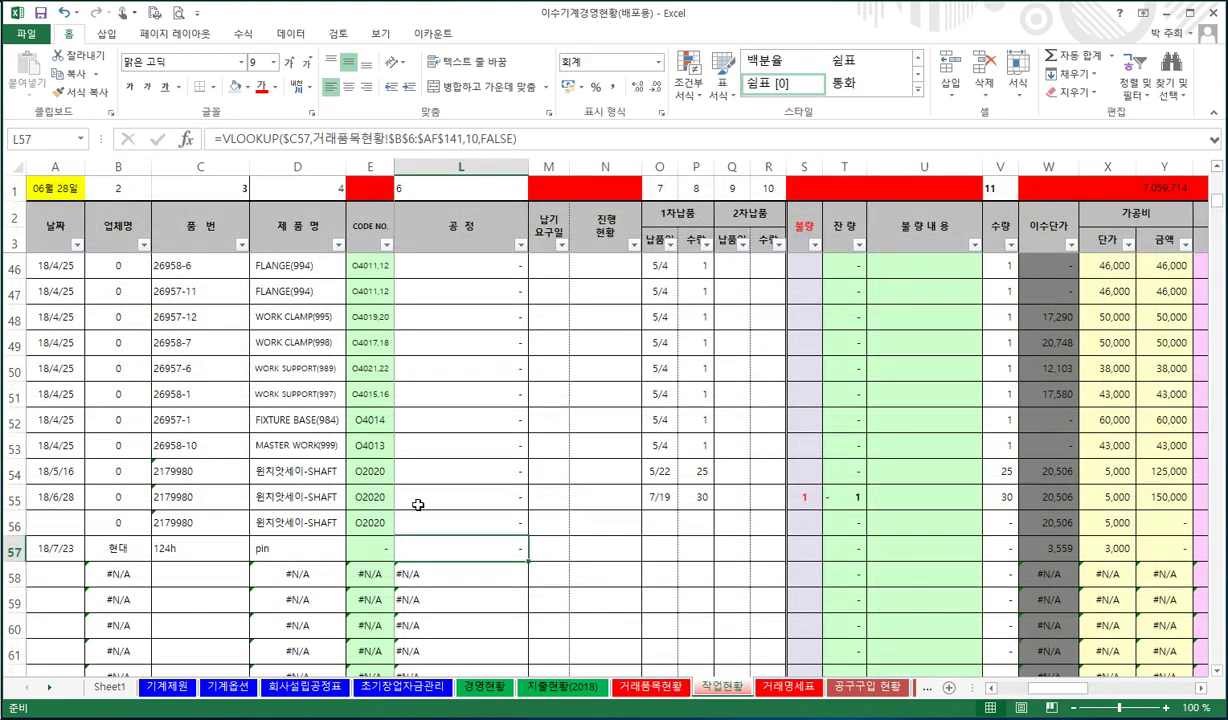
pyautogui.middleClick(707, 550)
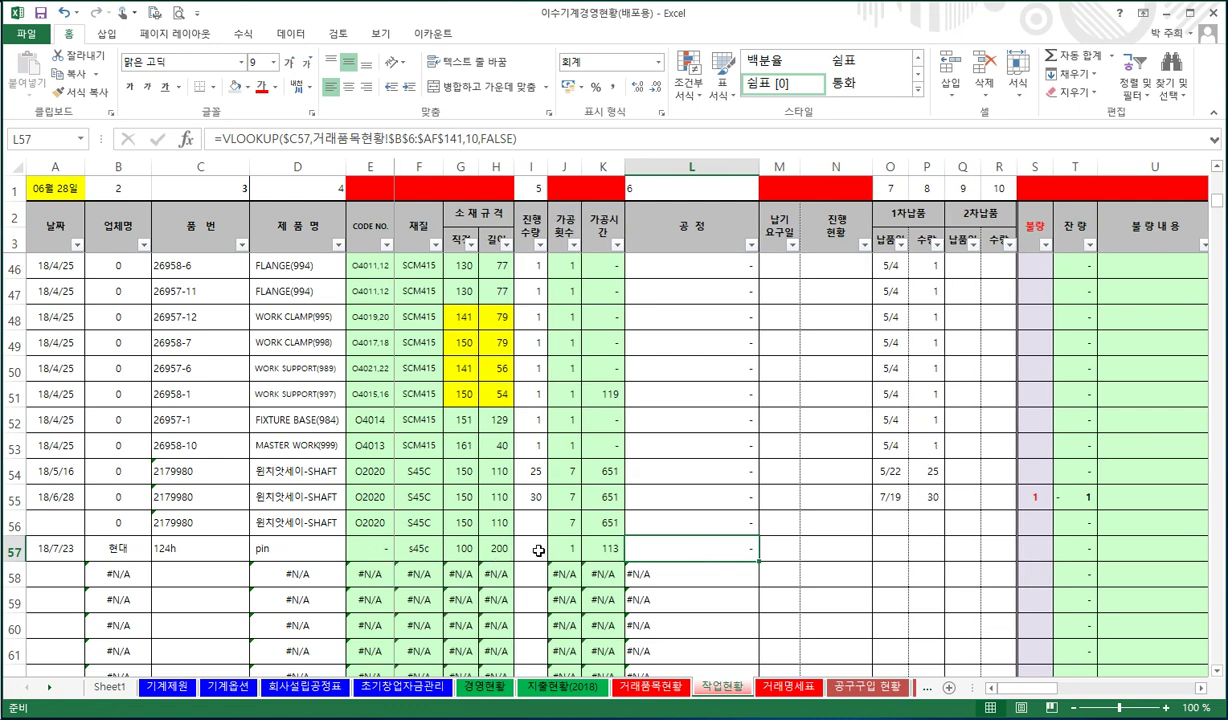
pyautogui.click(528, 545)
pyautogui.write('100')
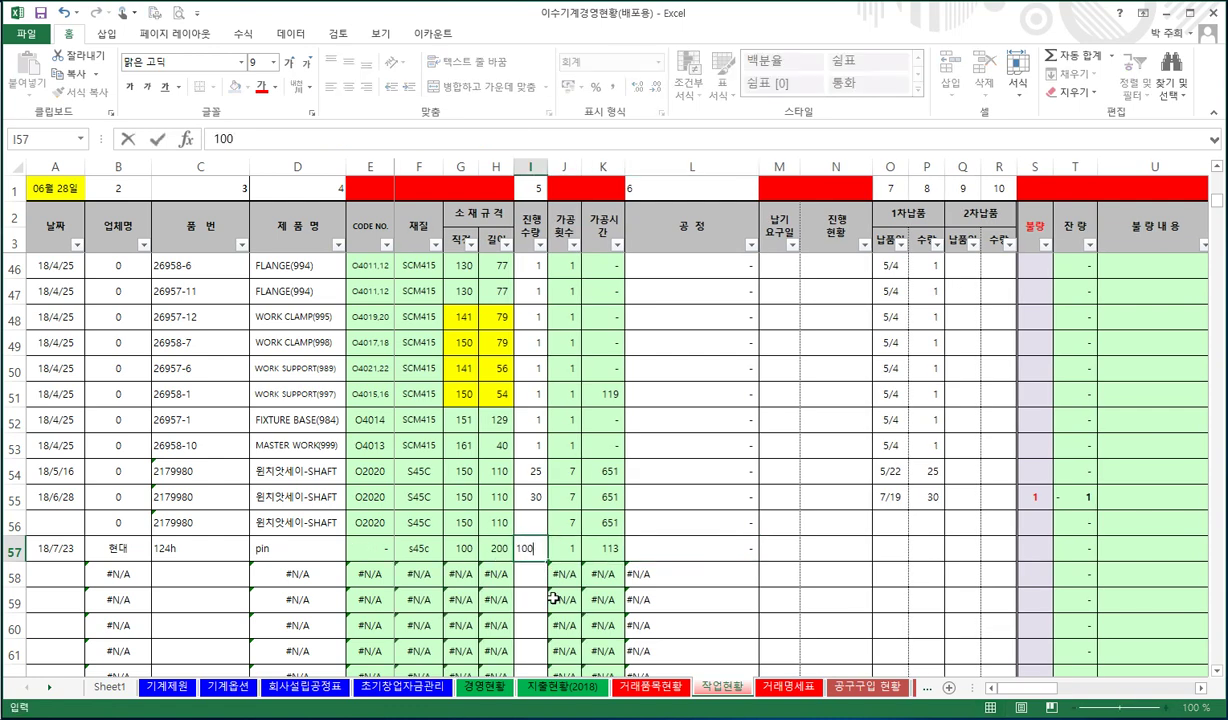
pyautogui.press('Return')
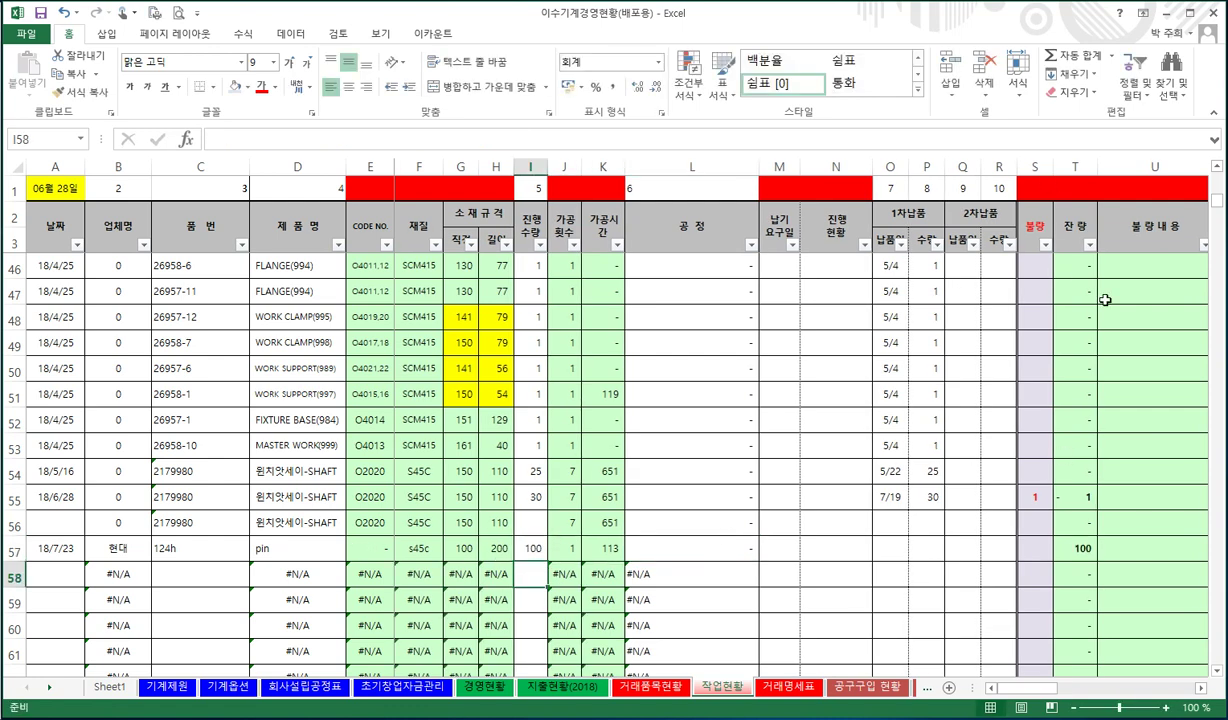
# Record row 57's first delivery with date 7/25 and quantity 100, and inspect the 금액 formula
pyautogui.moveTo(1026, 691); pyautogui.dragTo(1083, 691)
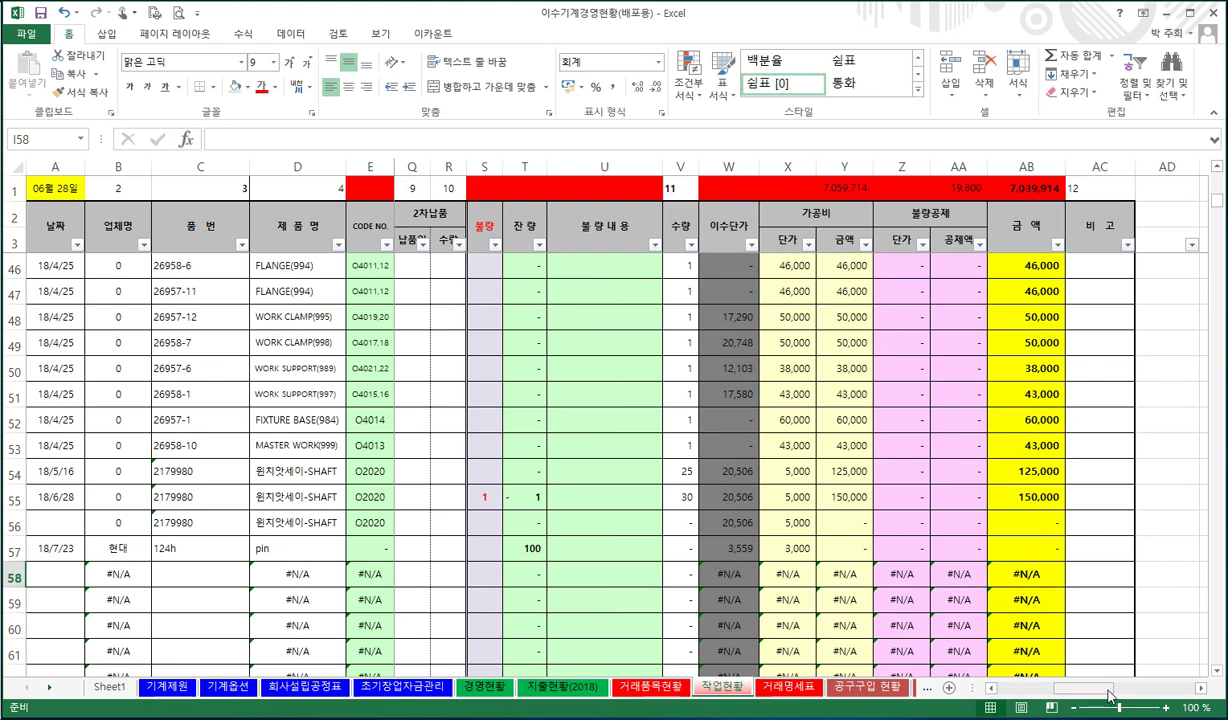
pyautogui.moveTo(1101, 697); pyautogui.dragTo(1061, 693)
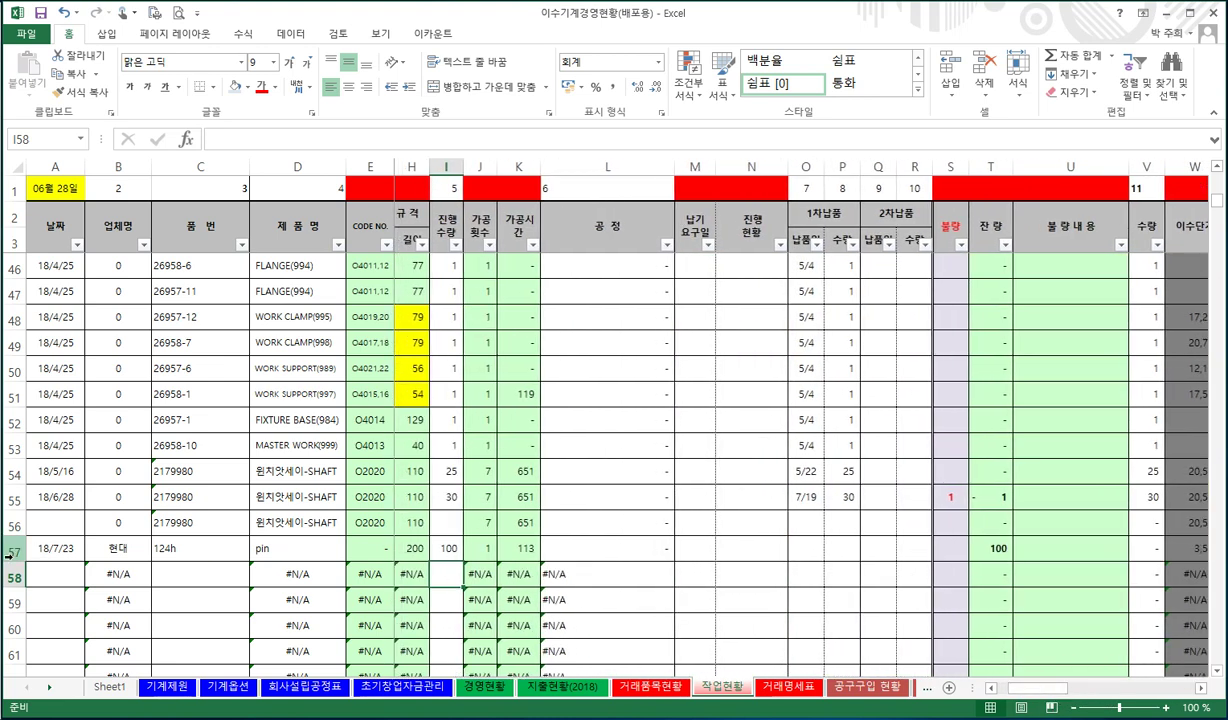
pyautogui.click(803, 546)
pyautogui.write('7/25')
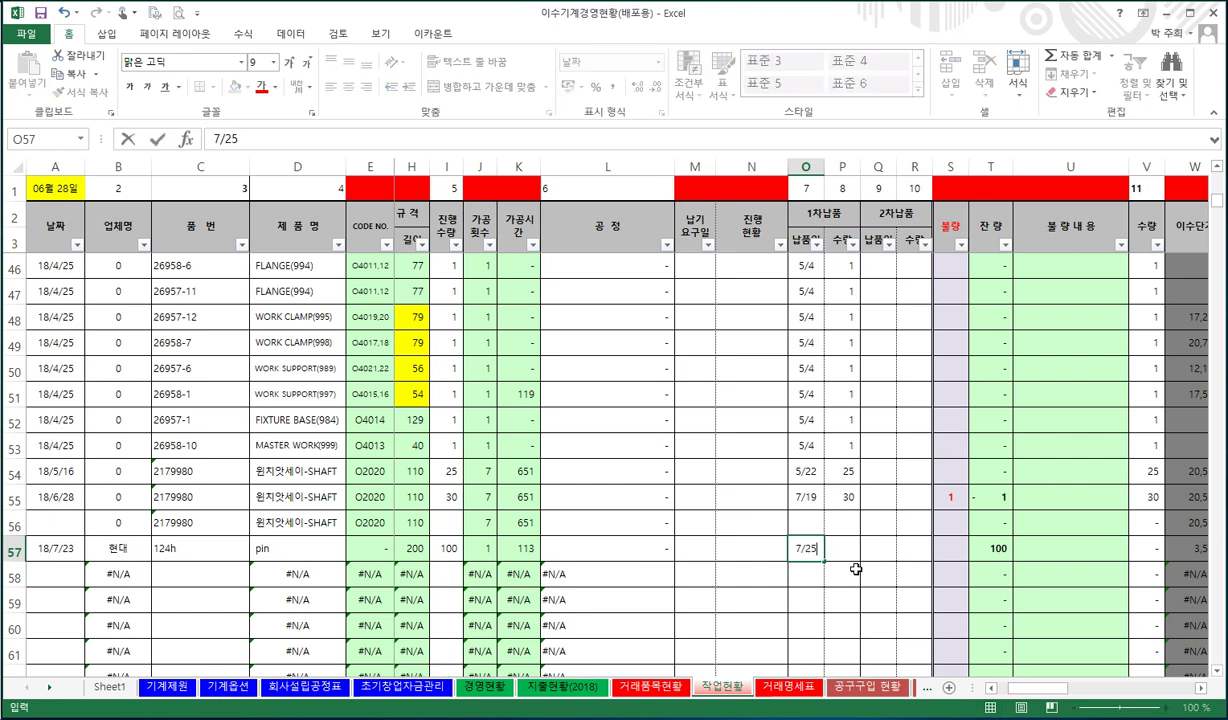
pyautogui.press('Tab')
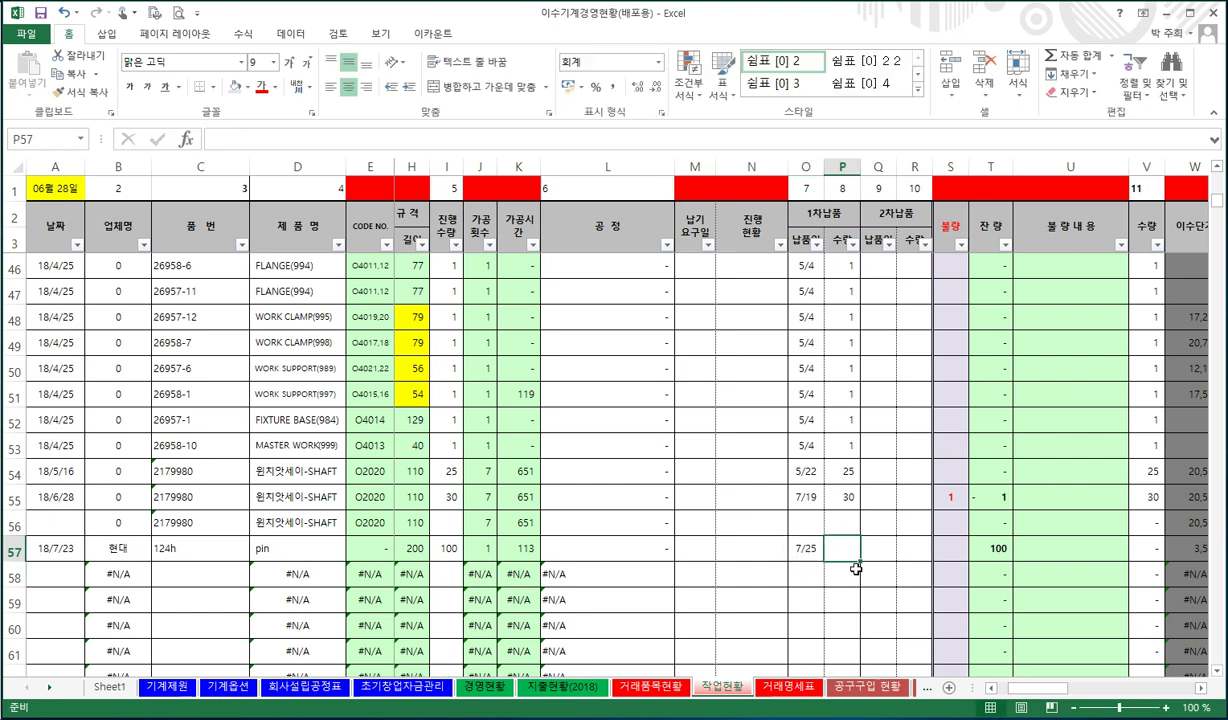
pyautogui.write('100')
pyautogui.press('Return')
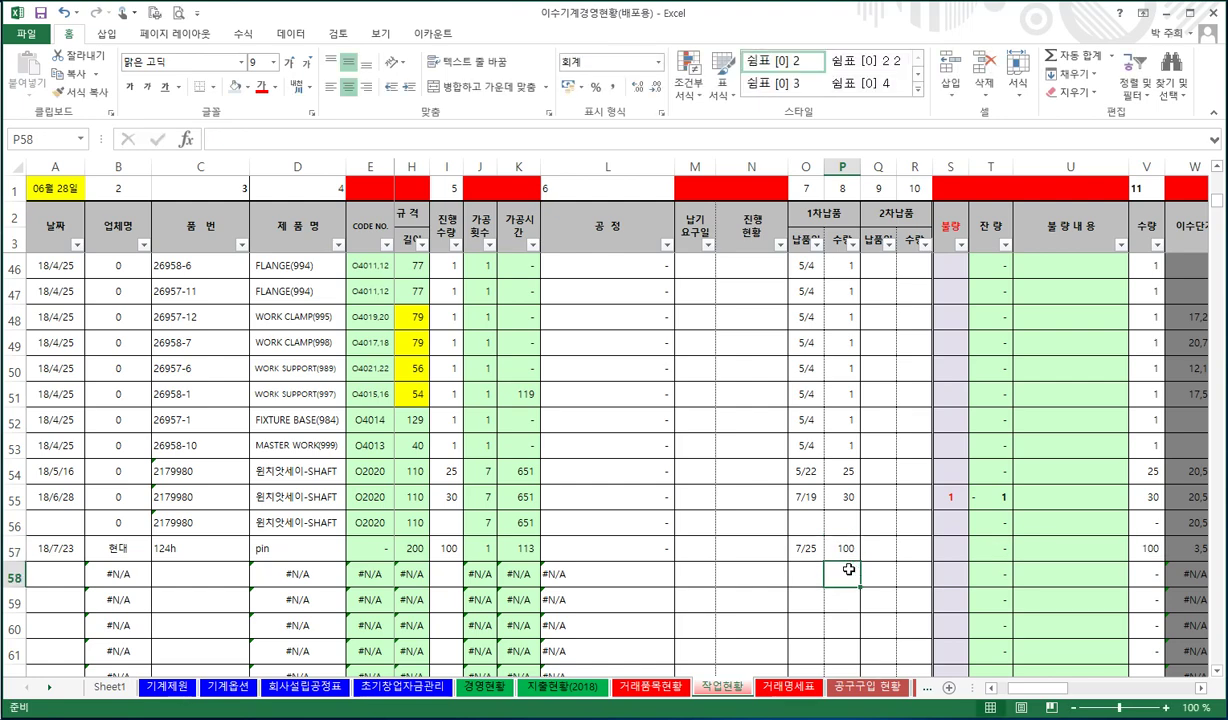
pyautogui.moveTo(1038, 692); pyautogui.dragTo(1080, 690)
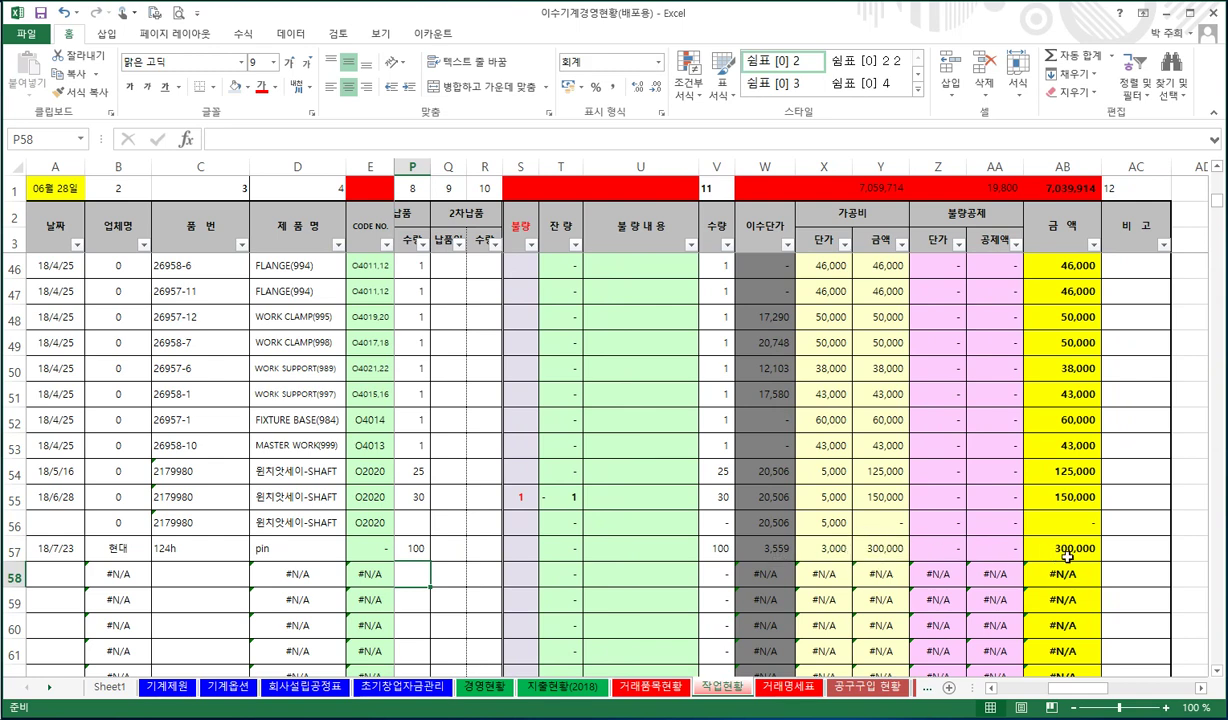
pyautogui.click(1035, 542)
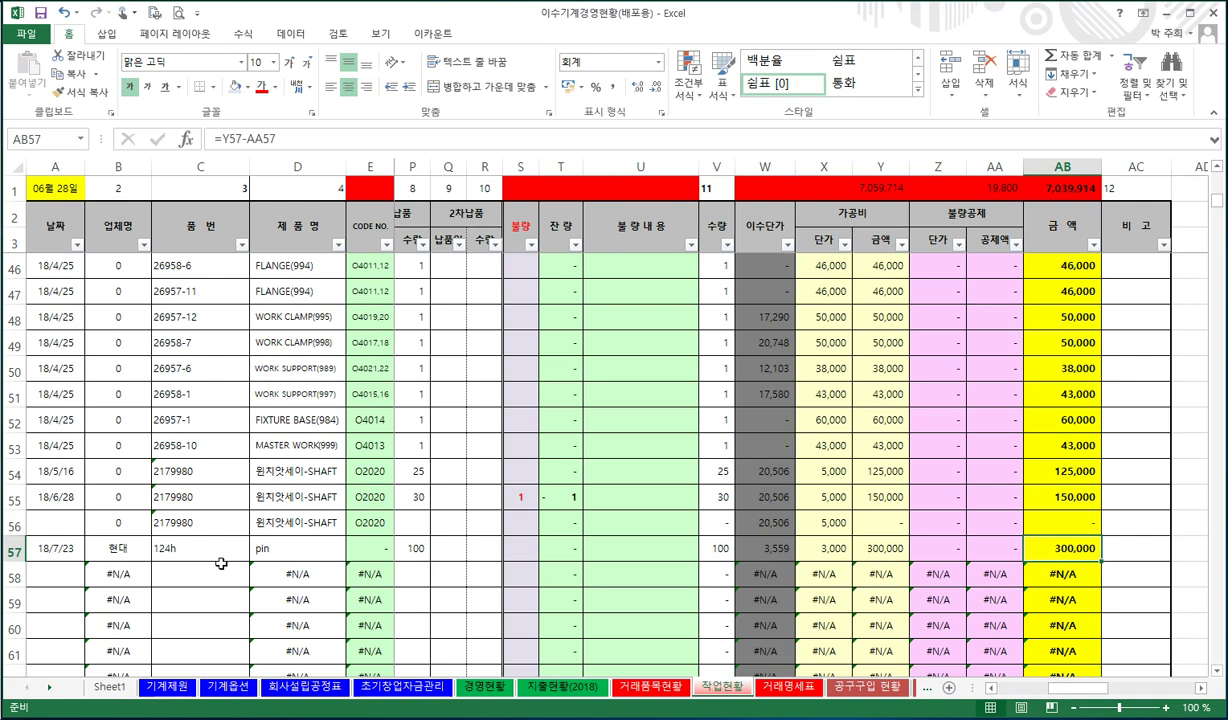
# Fill the first line of the 거래명세표 sheet with 품목 124h and 수량 100
pyautogui.click(789, 687)
pyautogui.click(180, 409)
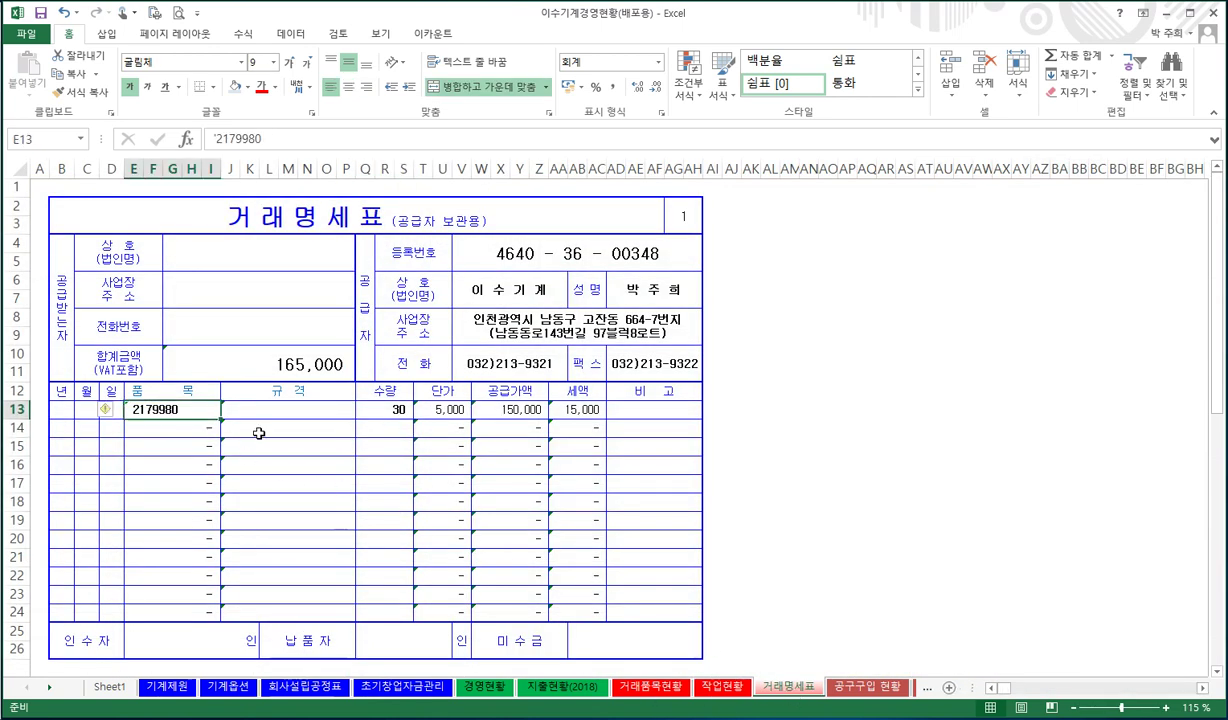
pyautogui.write('124h')
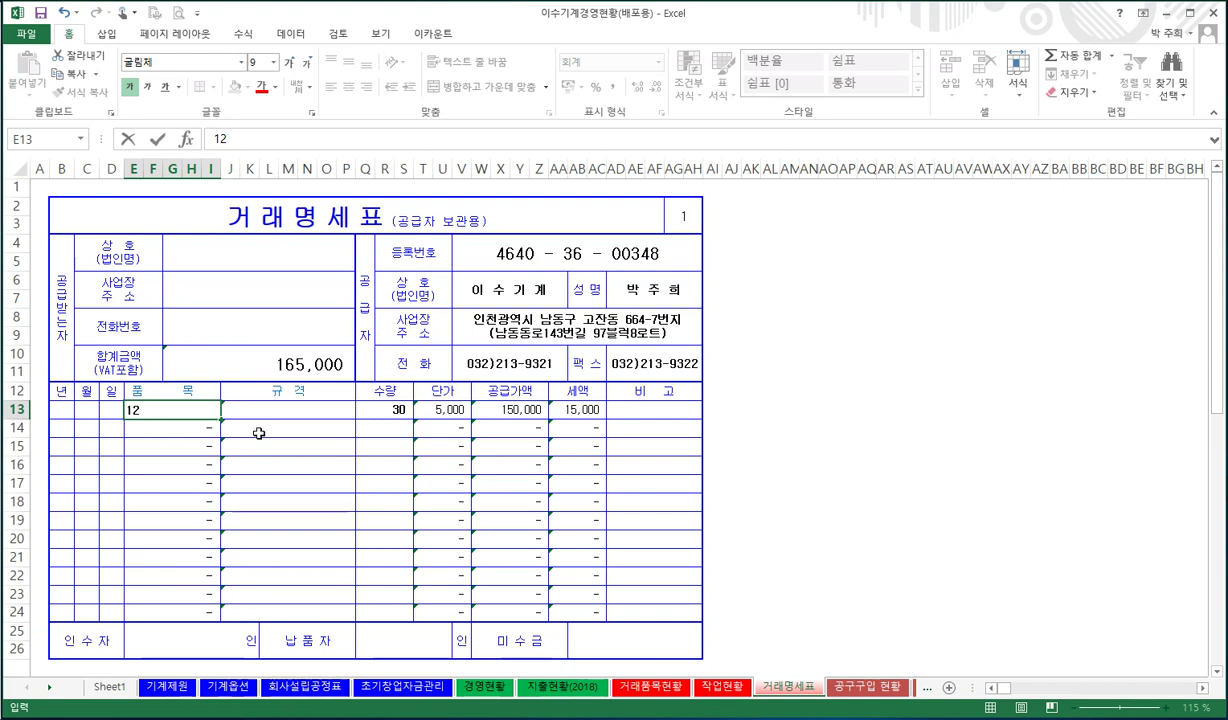
pyautogui.press('Return')
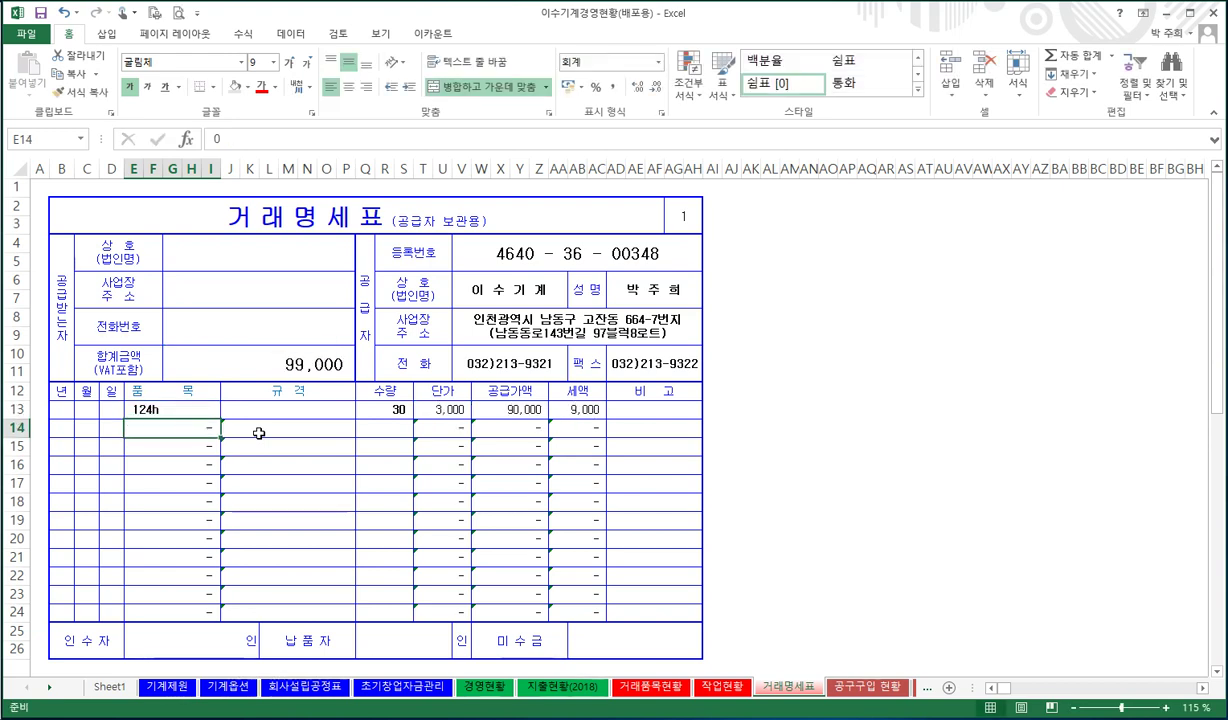
pyautogui.click(392, 411)
pyautogui.write('100')
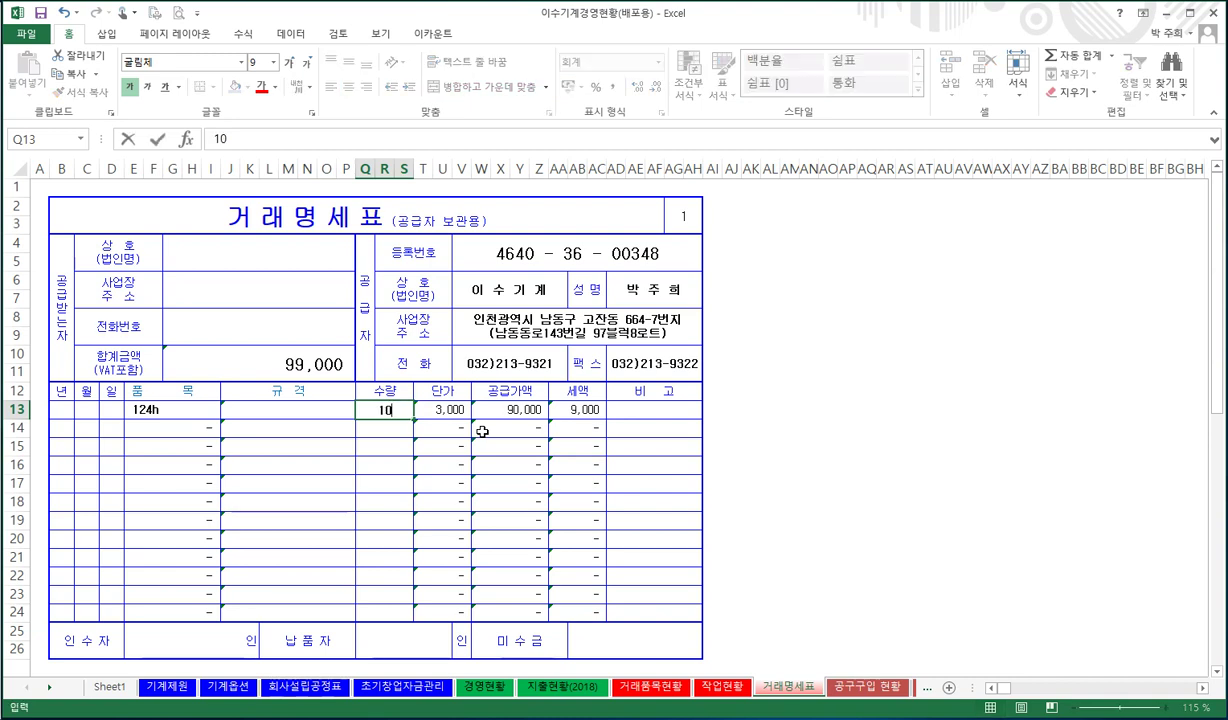
pyautogui.press('Return')
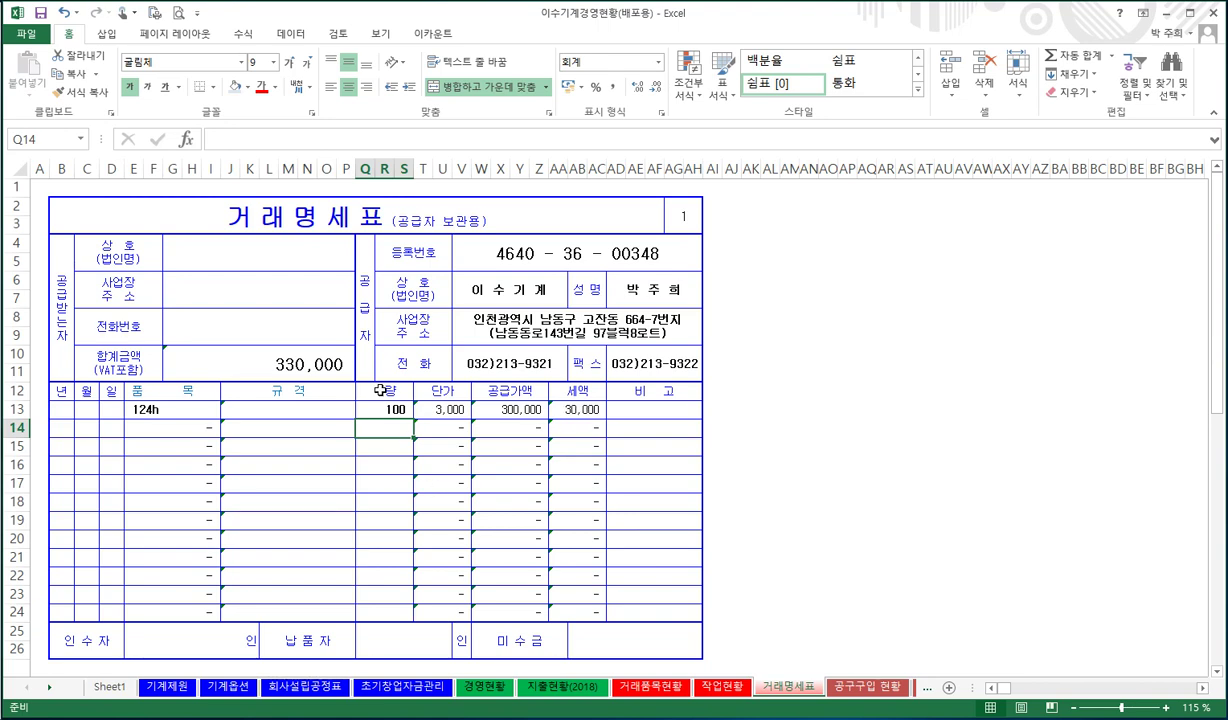
# Review the red 공급받는자 보관용 copy of the 거래명세표 against the supplier's copy above it
pyautogui.scroll(-1, 385, 416)
pyautogui.scroll(-3, 385, 416)
pyautogui.scroll(4, 496, 419)
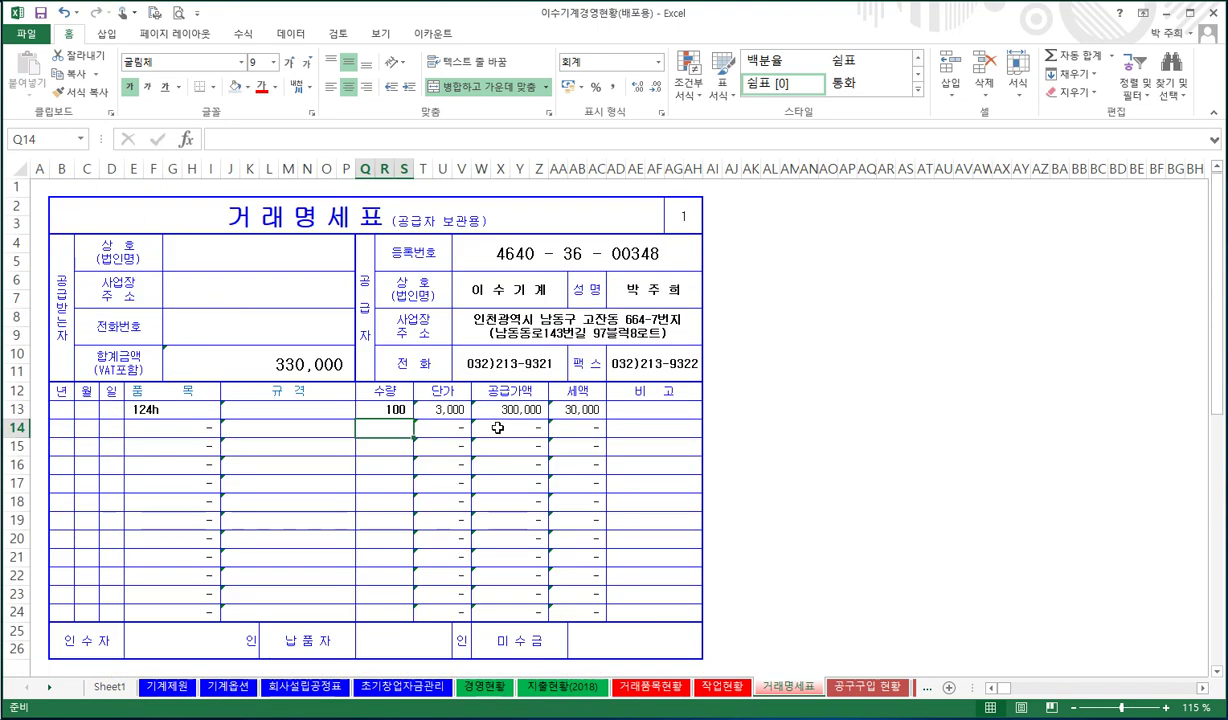
pyautogui.scroll(-7, 497, 427)
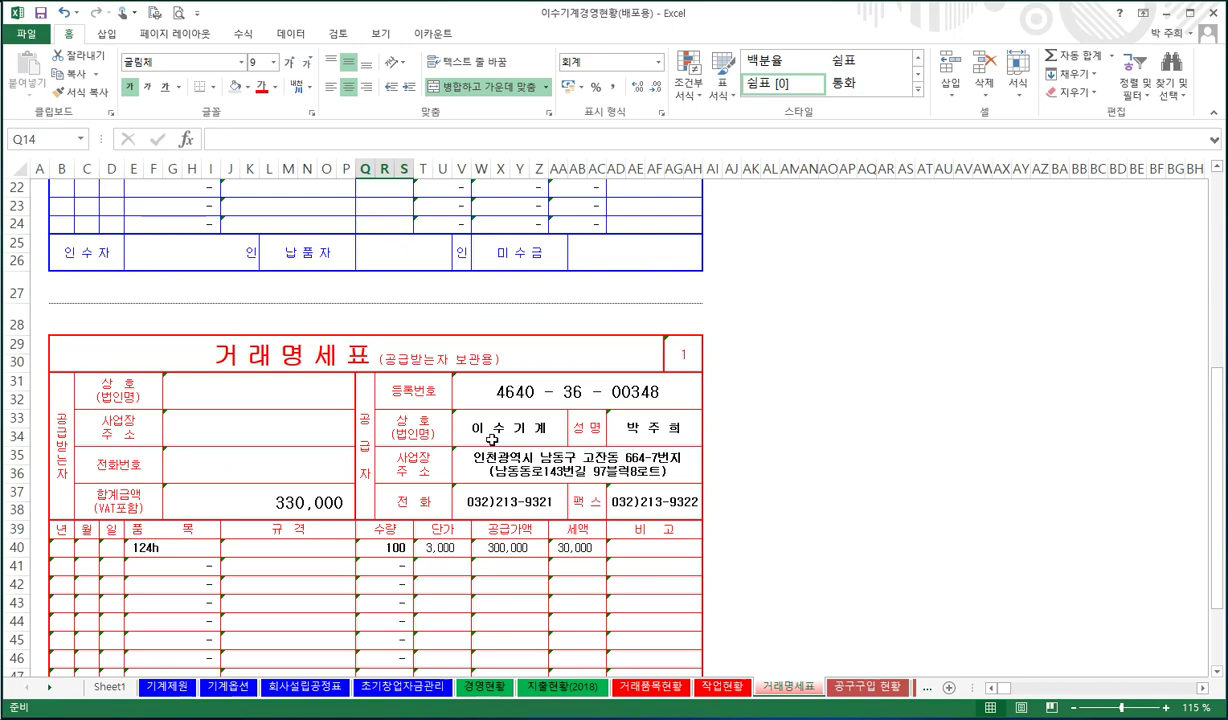
pyautogui.scroll(-3, 447, 559)
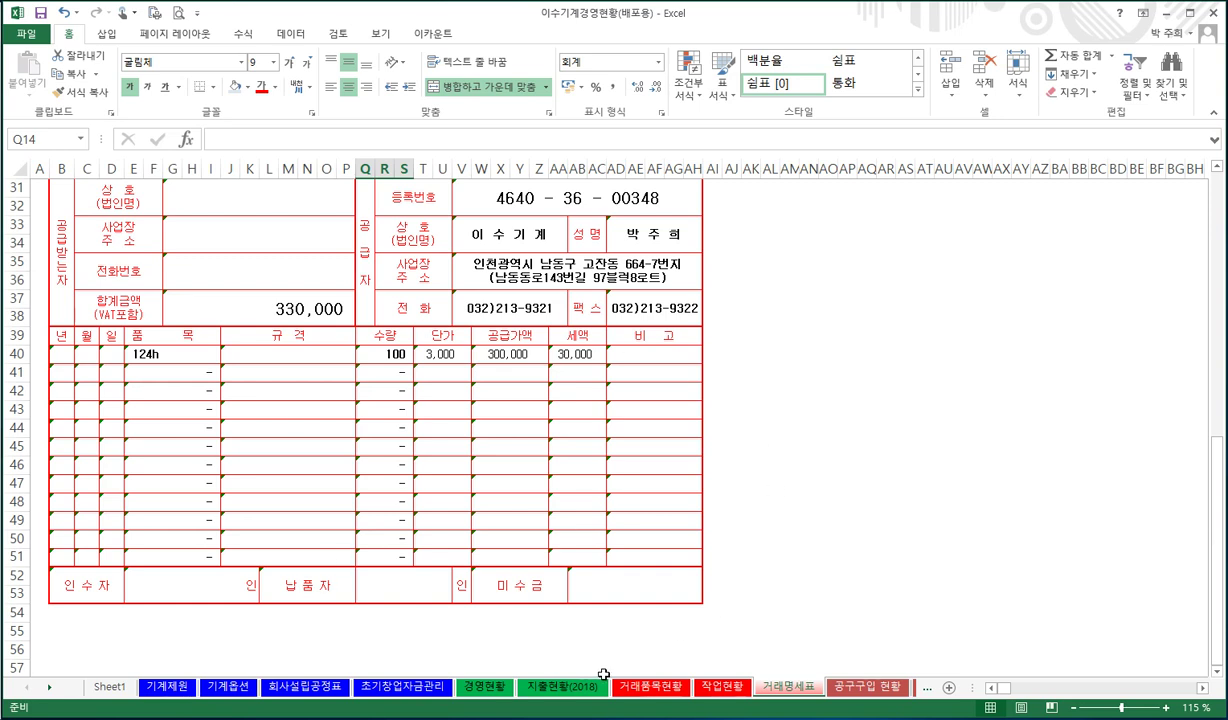
# Examine the tool purchase records on 공구구입 현황 and the equipment repair log on 장비정비현황
pyautogui.click(50, 688)
pyautogui.click(50, 688)
pyautogui.click(50, 688)
pyautogui.click(50, 688)
pyautogui.click(50, 688)
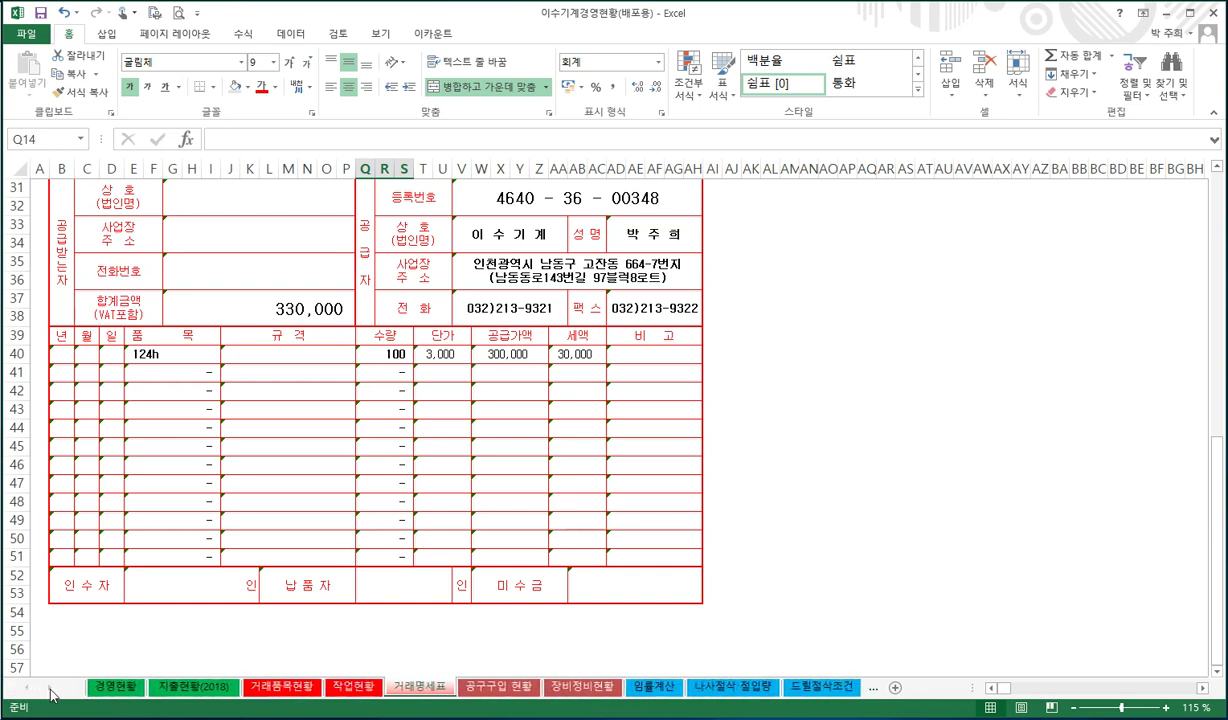
pyautogui.click(500, 688)
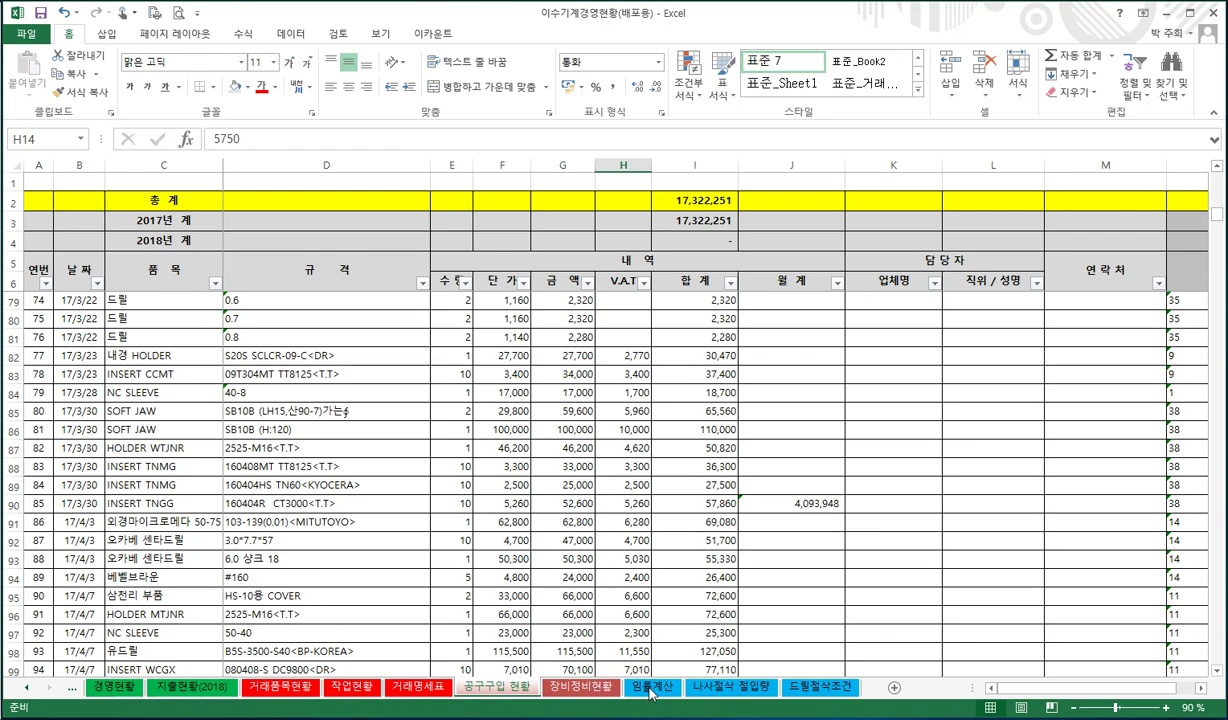
pyautogui.click(598, 689)
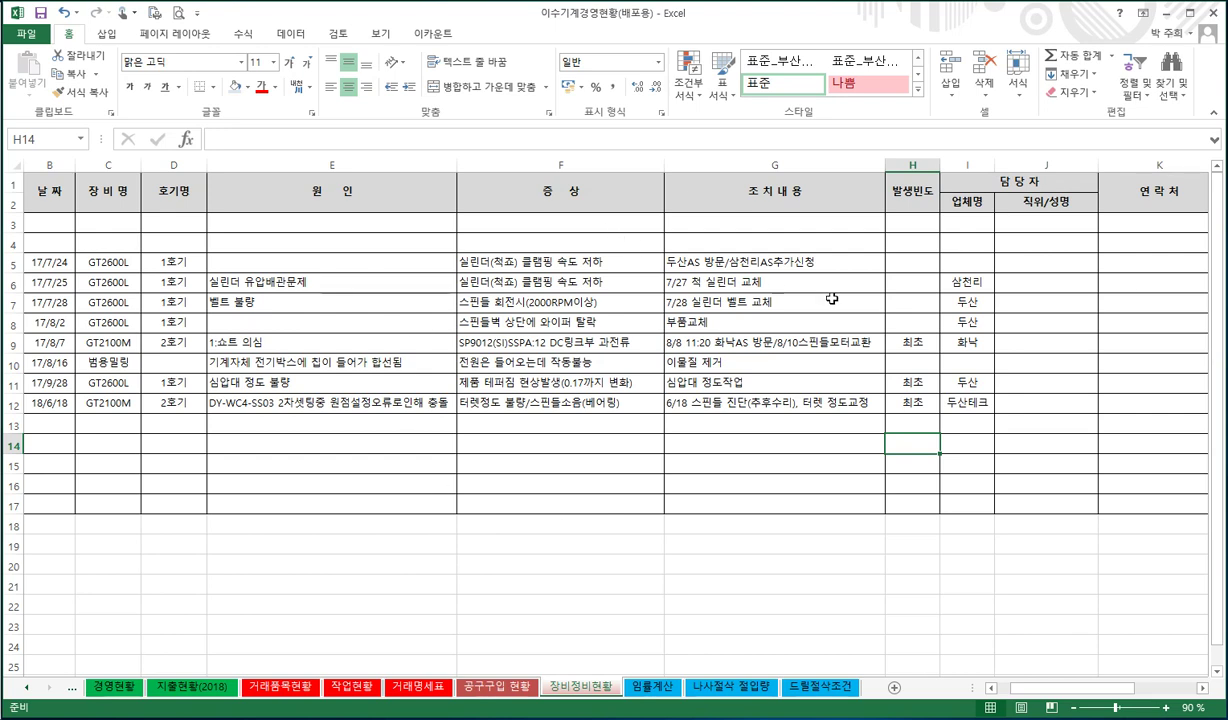
# Examine the cost rates on 임률계산 and the thread cutting depths through the larger pitches on 나사절삭 절입량
pyautogui.click(652, 686)
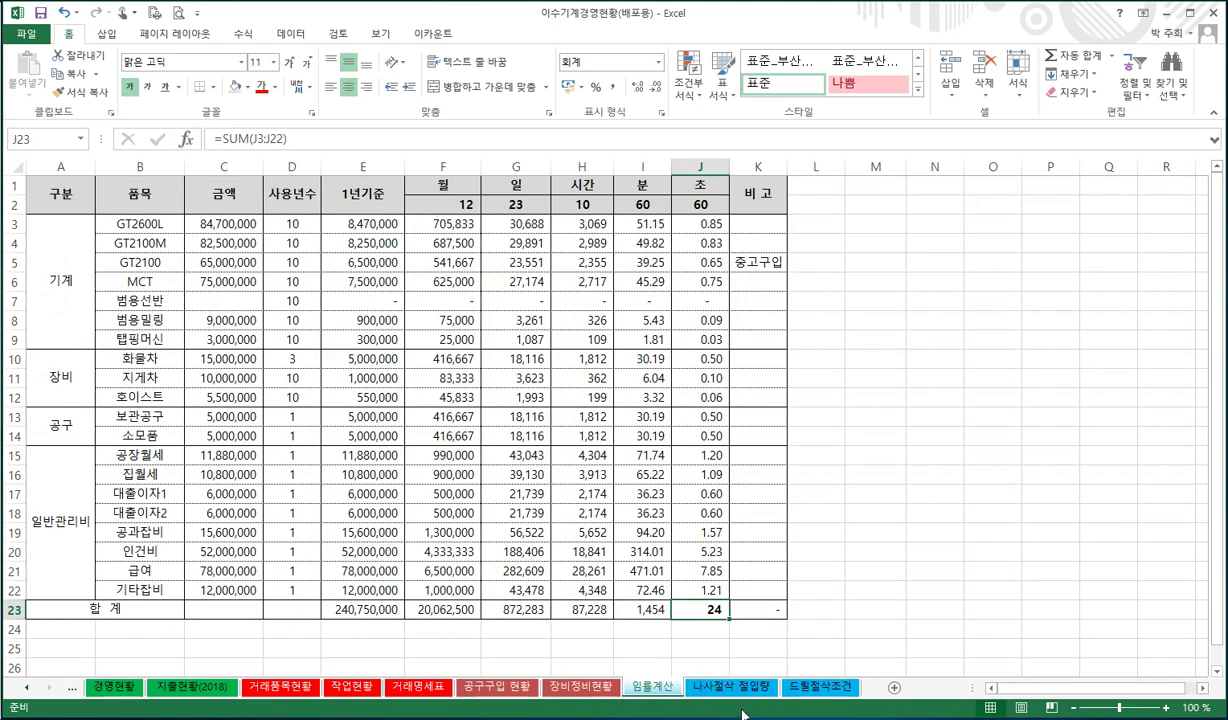
pyautogui.click(716, 685)
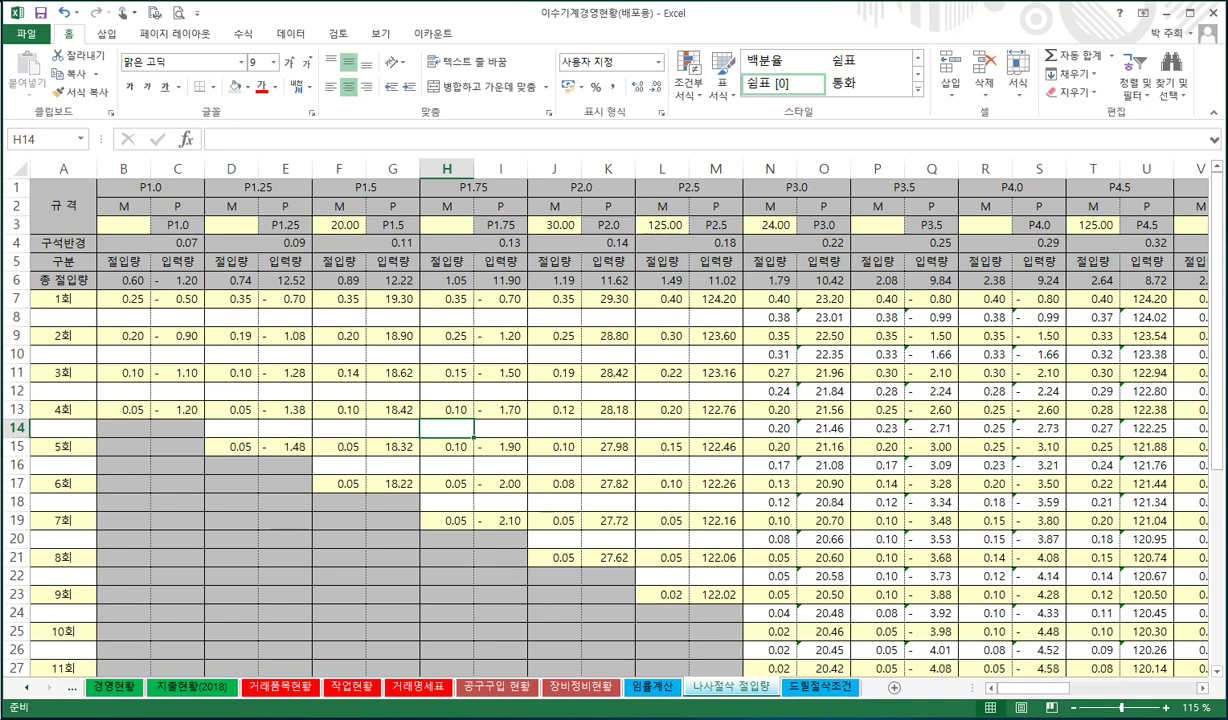
pyautogui.moveTo(1003, 688); pyautogui.dragTo(1064, 698)
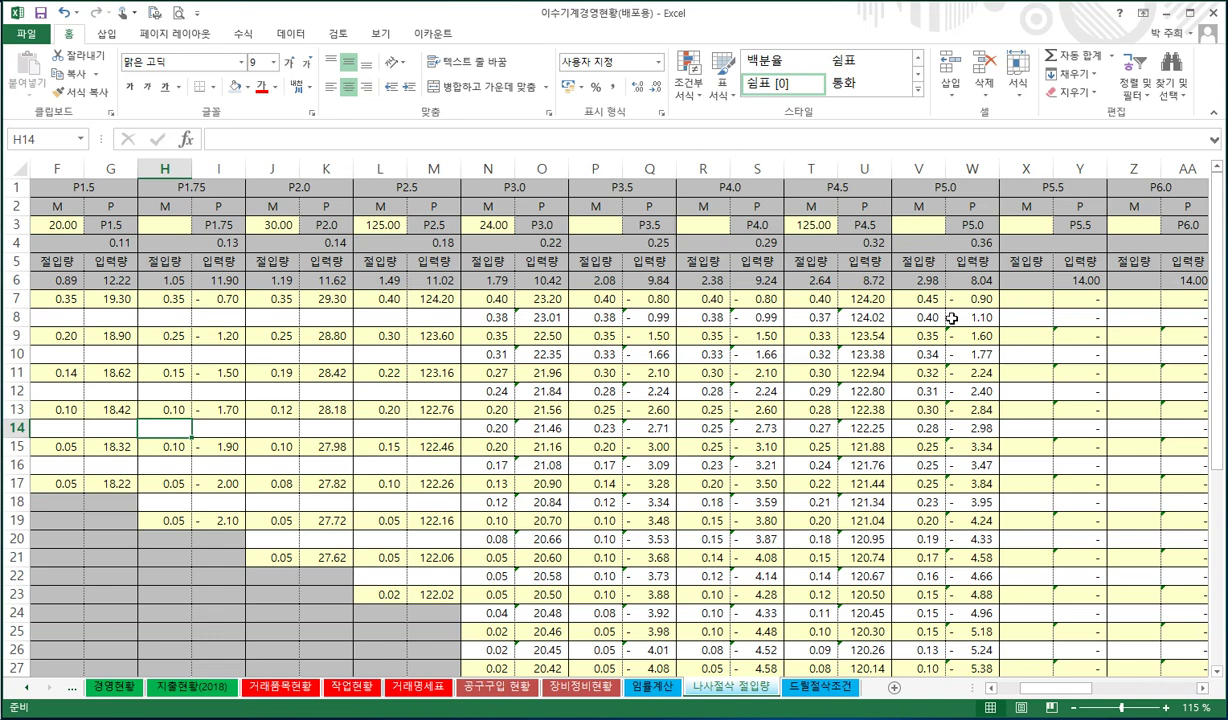
# Examine the drill cutting conditions on 드릴절삭조건, including the note on diameter 5, and return to the Sheet1 overview
pyautogui.click(828, 688)
pyautogui.scroll(13, 418, 501)
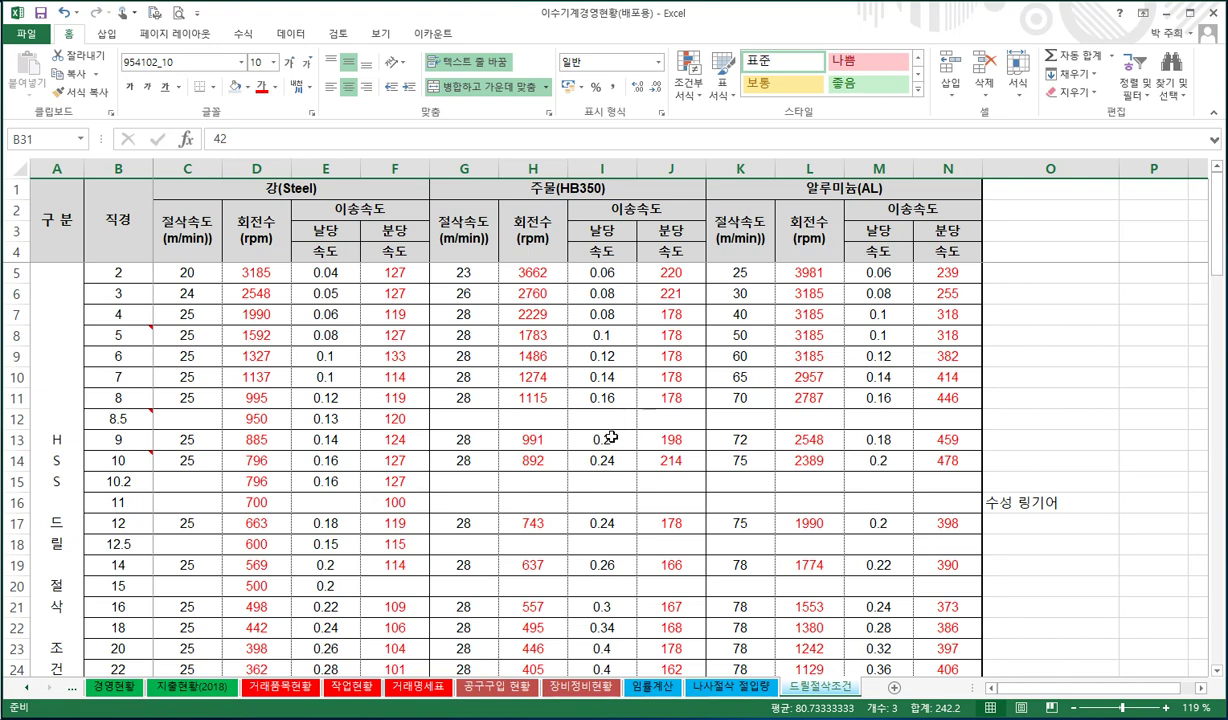
pyautogui.click(114, 408)
pyautogui.click(121, 342)
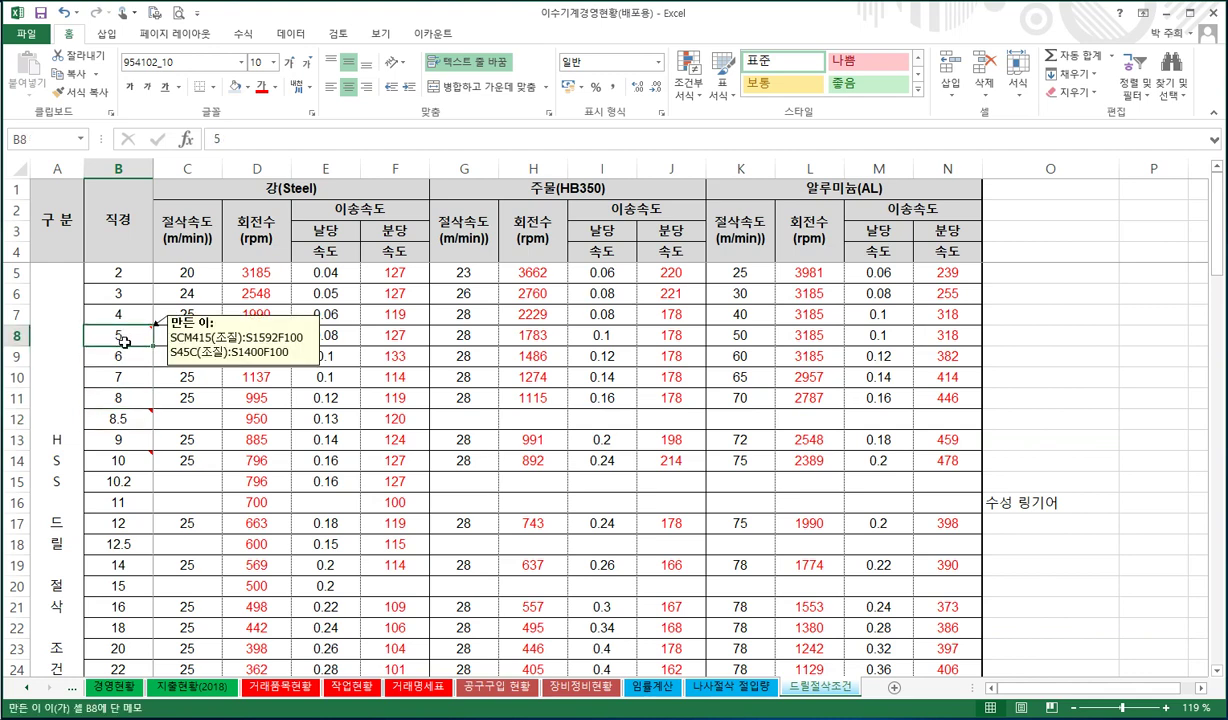
pyautogui.click(125, 481)
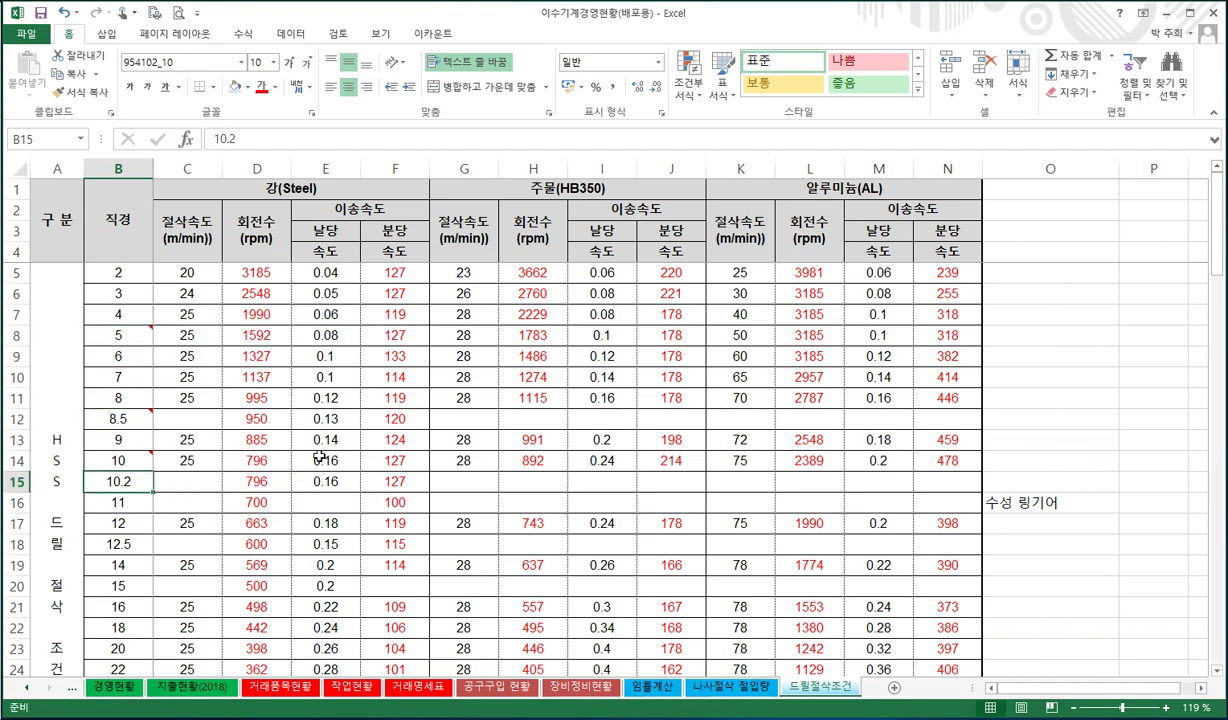
pyautogui.scroll(-6, 326, 461)
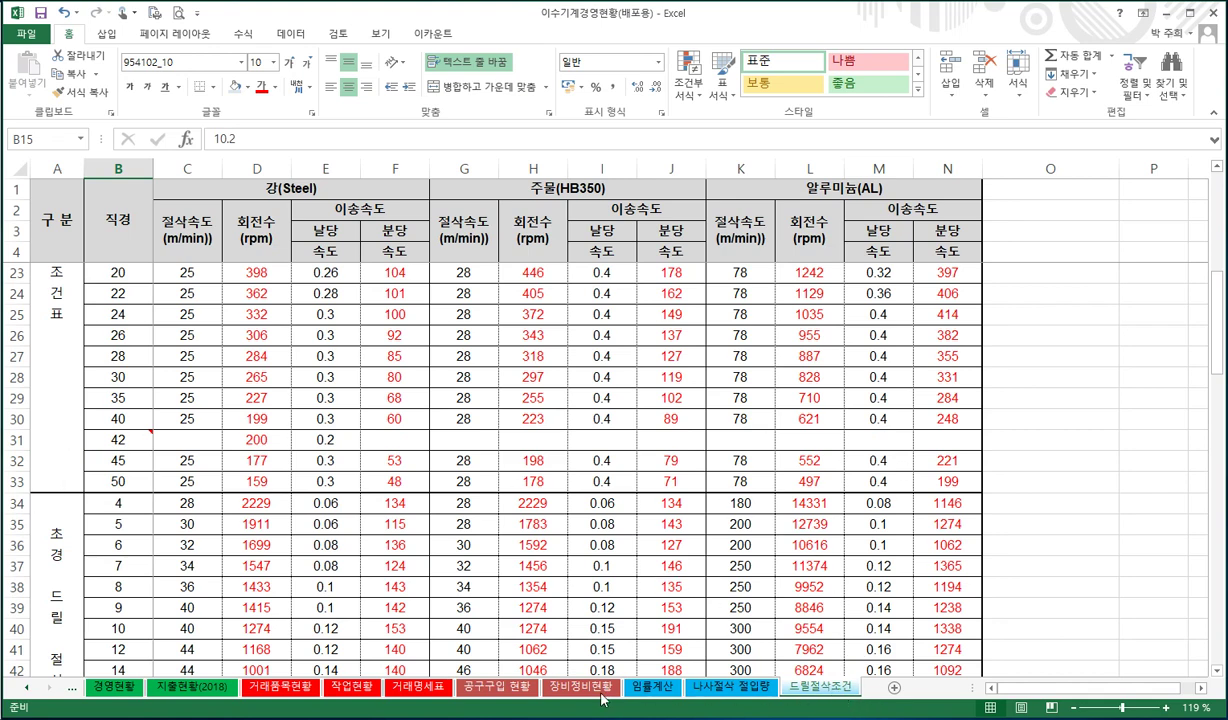
pyautogui.click(27, 688)
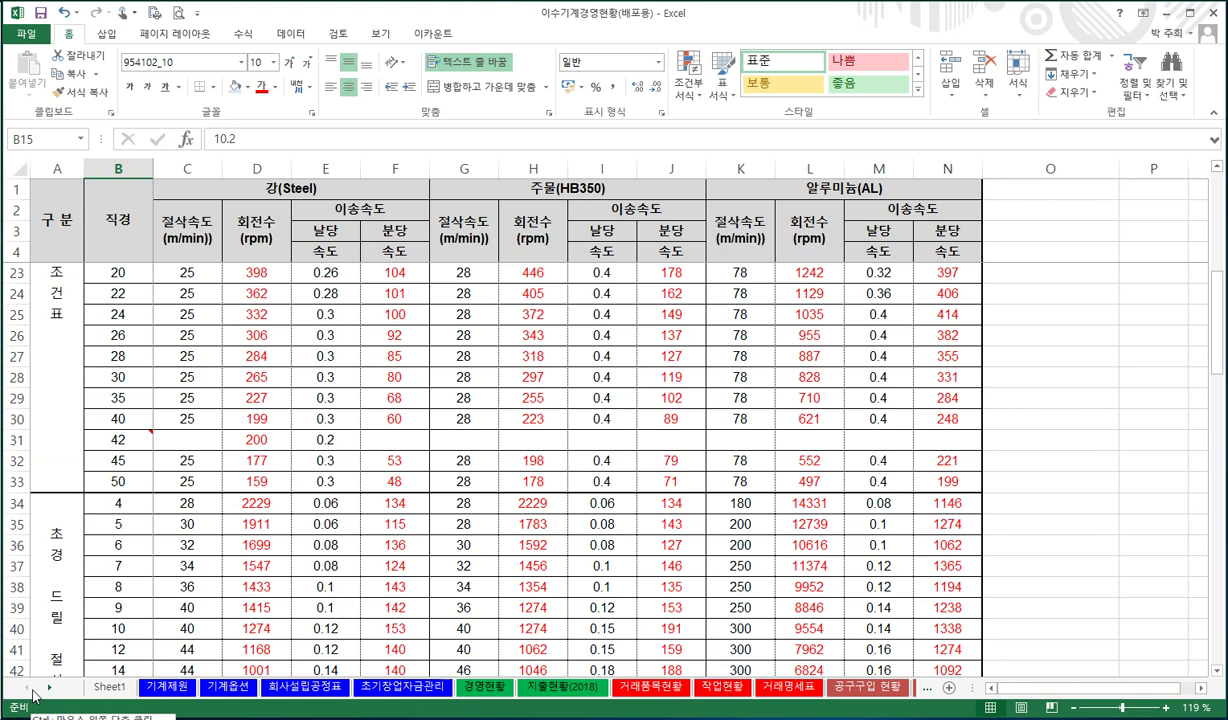
pyautogui.click(107, 688)
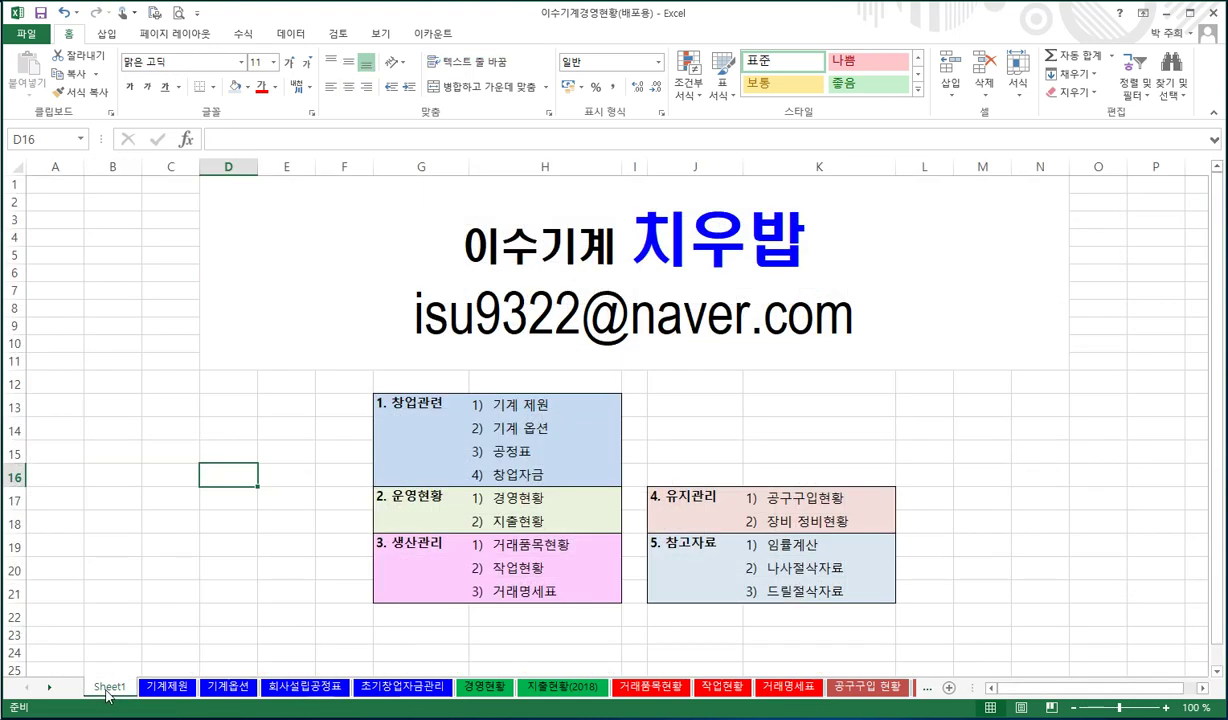